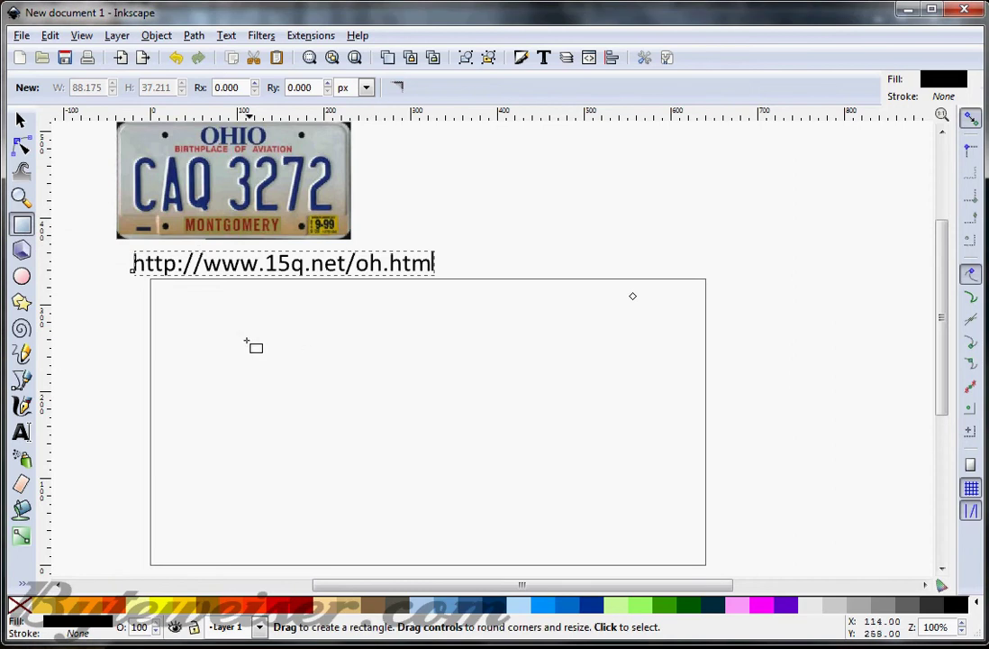
Step: Draw a large black plate-base rectangle and round its corners to about Rx 21, Ry 19 px
{"action": "mouse_move", "coordinate": [242, 340]}
{"action": "left_mouse_down"}
{"action": "mouse_move", "coordinate": [442, 410]}
{"action": "mouse_move", "coordinate": [594, 491]}
{"action": "mouse_move", "coordinate": [584, 505]}
{"action": "left_mouse_up"}
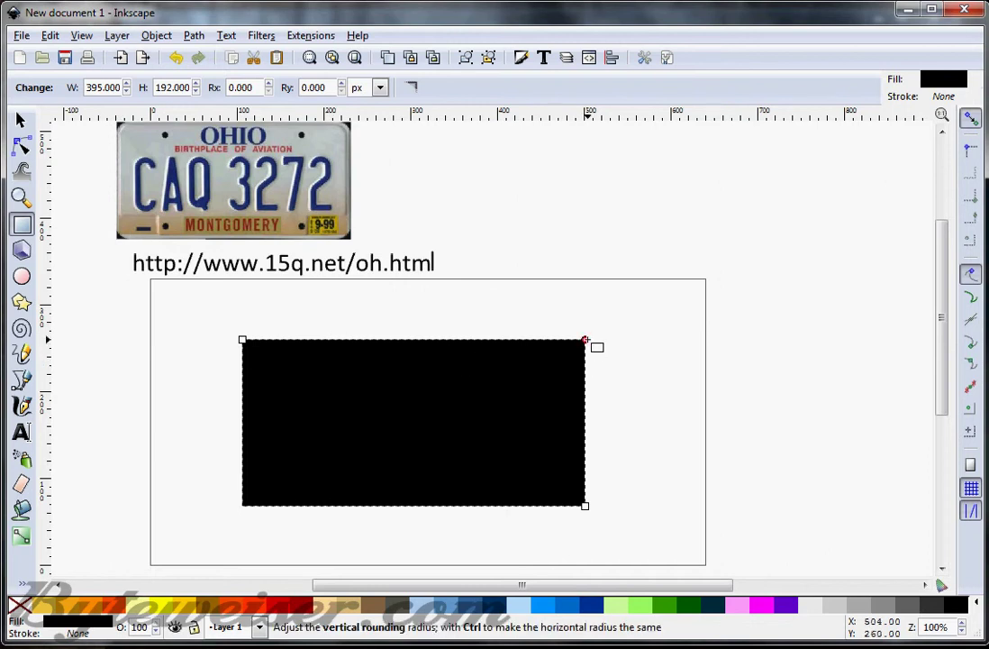
{"action": "mouse_move", "coordinate": [584, 339]}
{"action": "left_mouse_down"}
{"action": "mouse_move", "coordinate": [587, 355]}
{"action": "mouse_move", "coordinate": [567, 341]}
{"action": "left_mouse_up"}
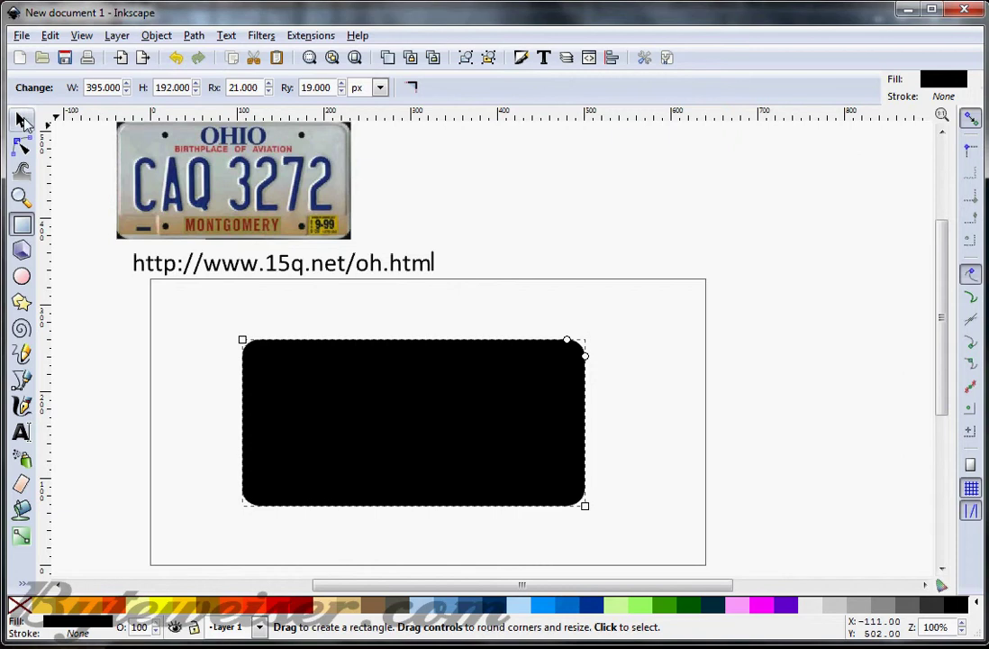
Step: Convert the rounded rectangle to a path and fill it dark navy blue
{"action": "key", "text": "s"}
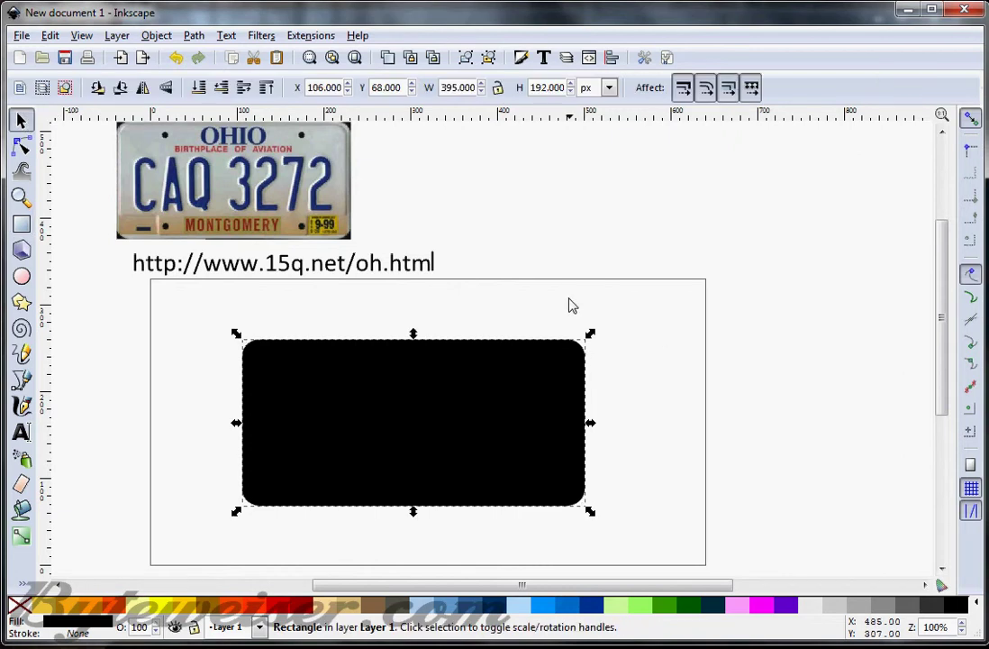
{"action": "left_click", "coordinate": [194, 36]}
{"action": "left_click", "coordinate": [200, 58]}
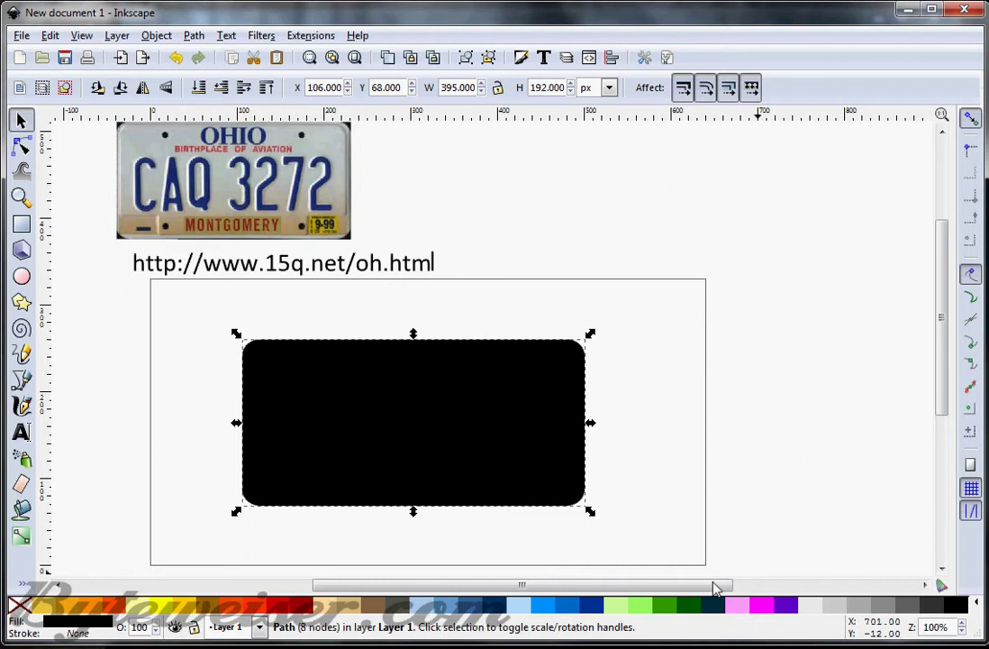
{"action": "left_click", "coordinate": [544, 609]}
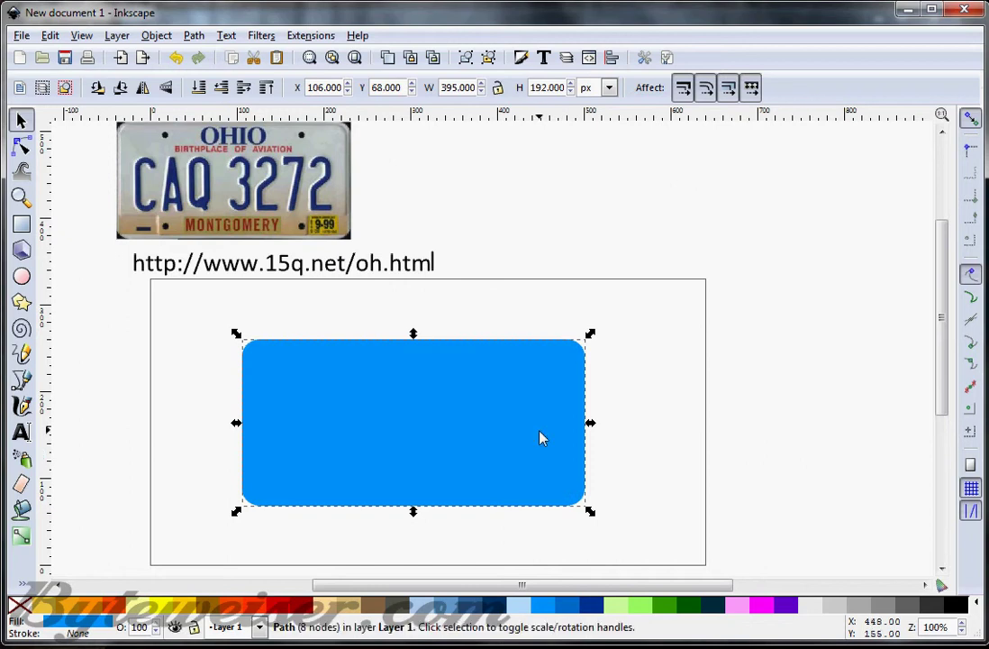
{"action": "left_click", "coordinate": [493, 606]}
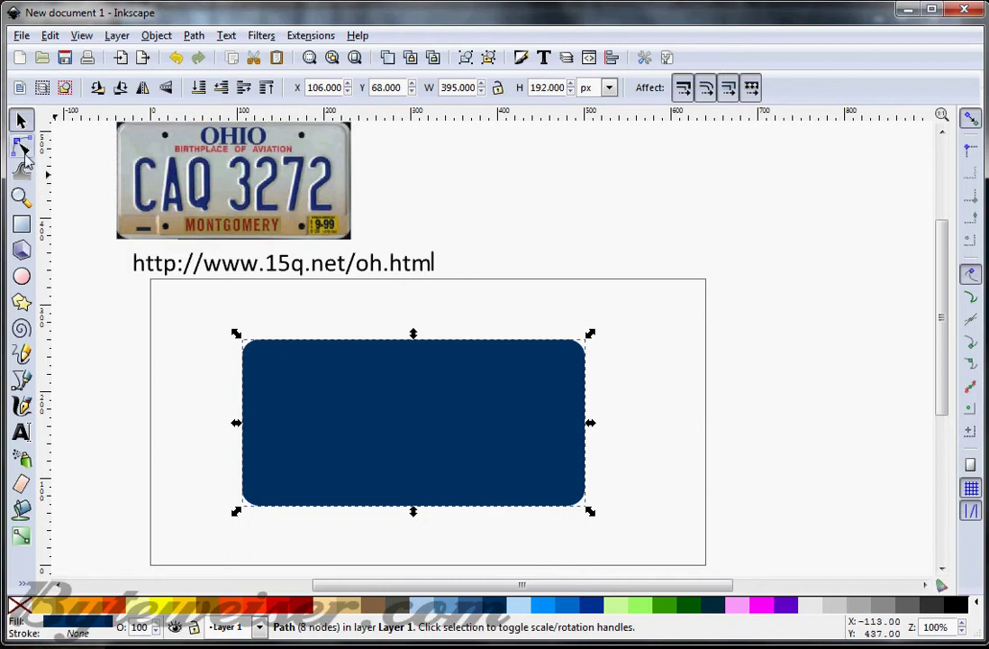
{"action": "left_click", "coordinate": [156, 36]}
Step: Give the navy shape a slight inward dynamic offset and convert it to a plain path
{"action": "mouse_move", "coordinate": [194, 37]}
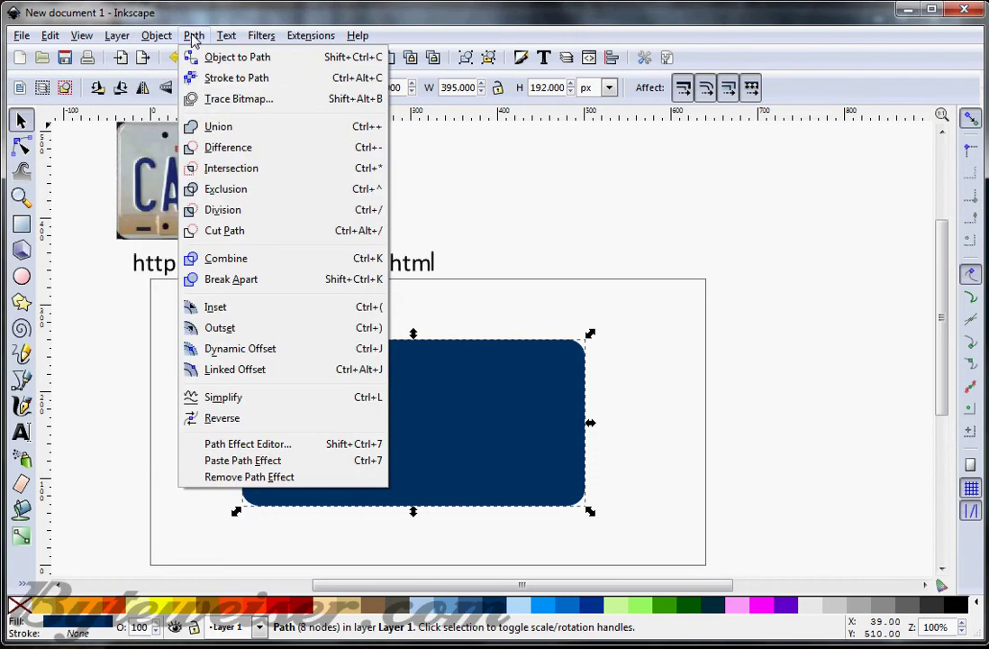
{"action": "left_click", "coordinate": [252, 350]}
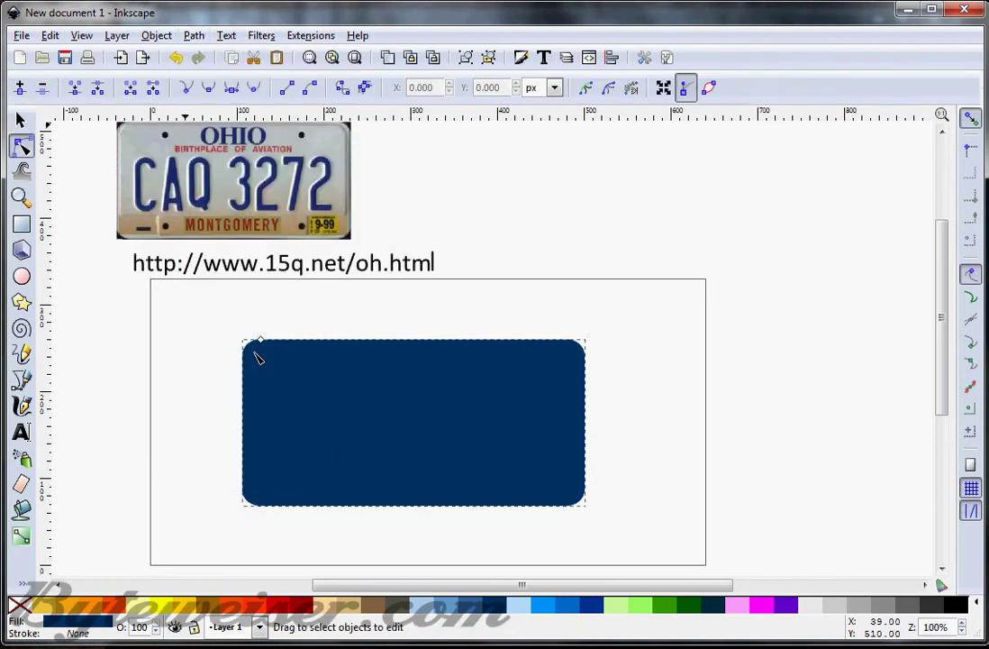
{"action": "left_click_drag", "start_coordinate": [262, 345], "coordinate": [263, 348]}
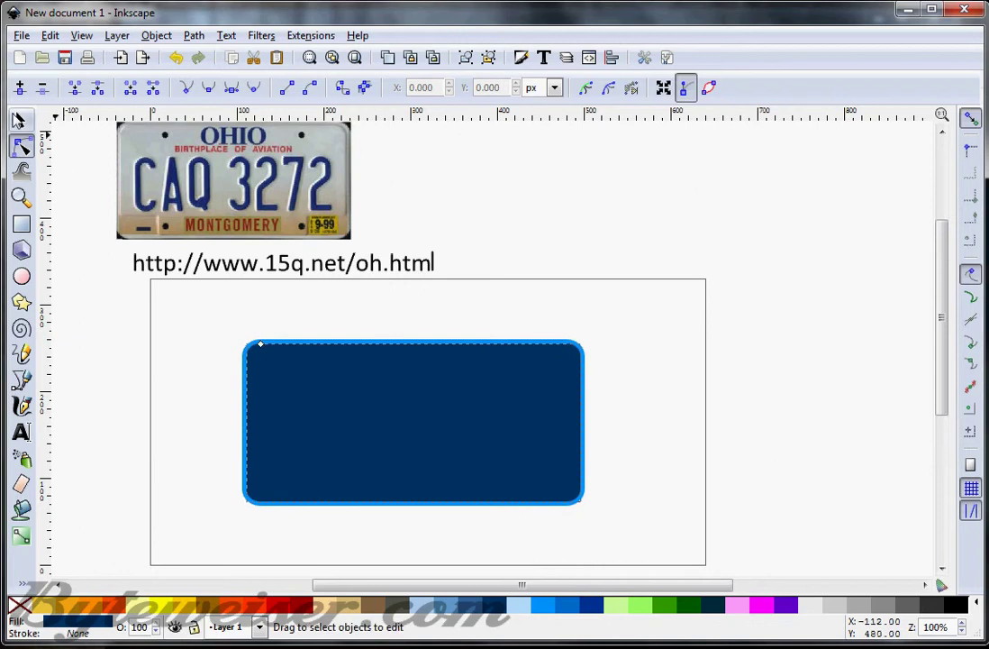
{"action": "left_click", "coordinate": [20, 122]}
{"action": "left_click", "coordinate": [194, 35]}
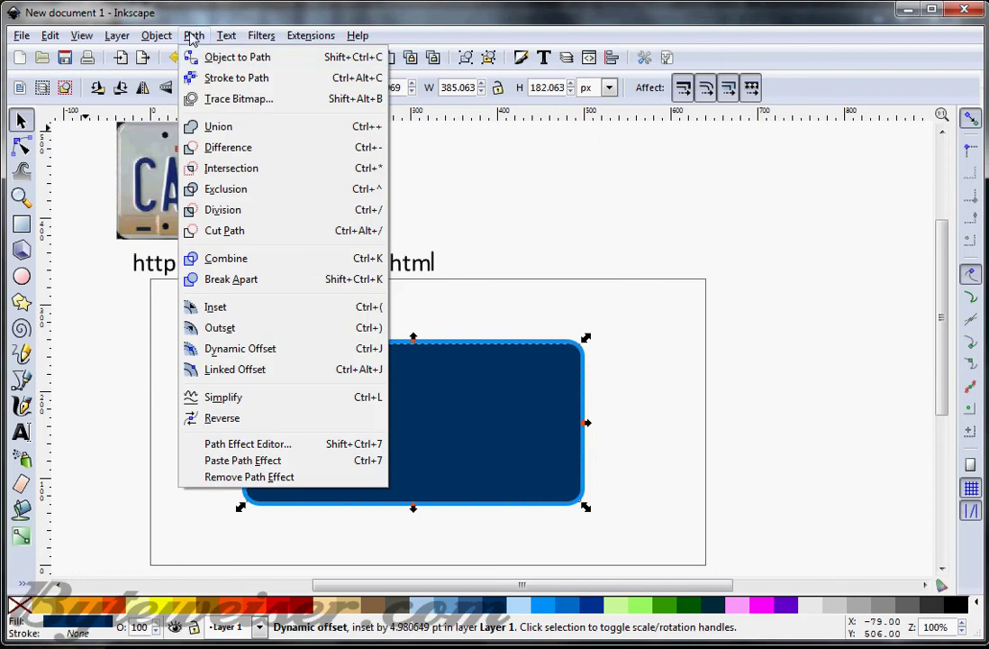
{"action": "left_click", "coordinate": [199, 59]}
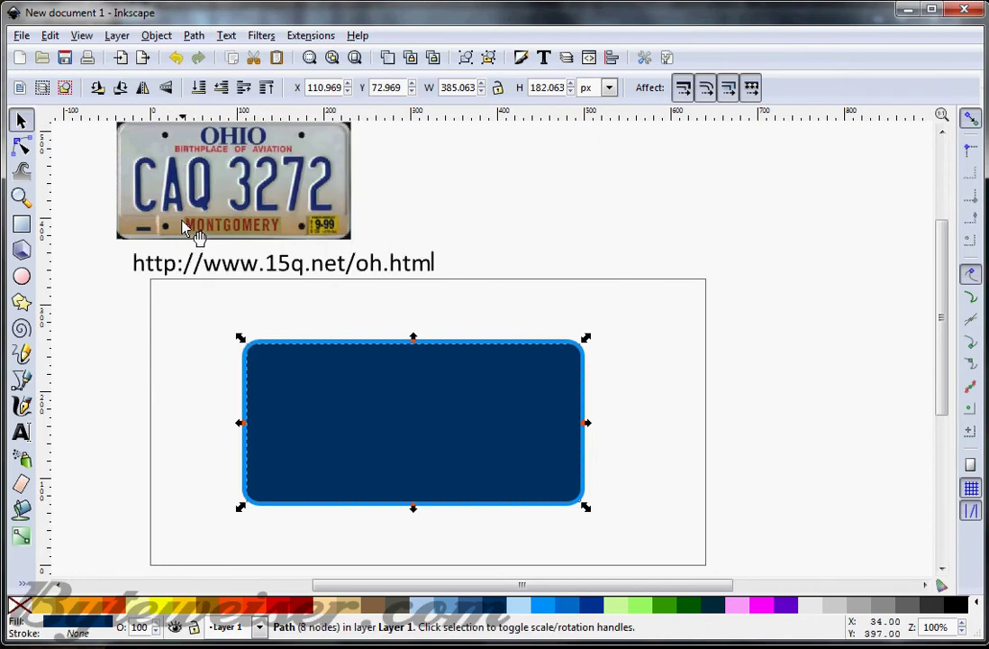
Step: Raise the inner shape's four bottom nodes to expose a light blue band below
{"action": "left_click", "coordinate": [23, 147]}
{"action": "left_click_drag", "start_coordinate": [192, 456], "coordinate": [648, 558]}
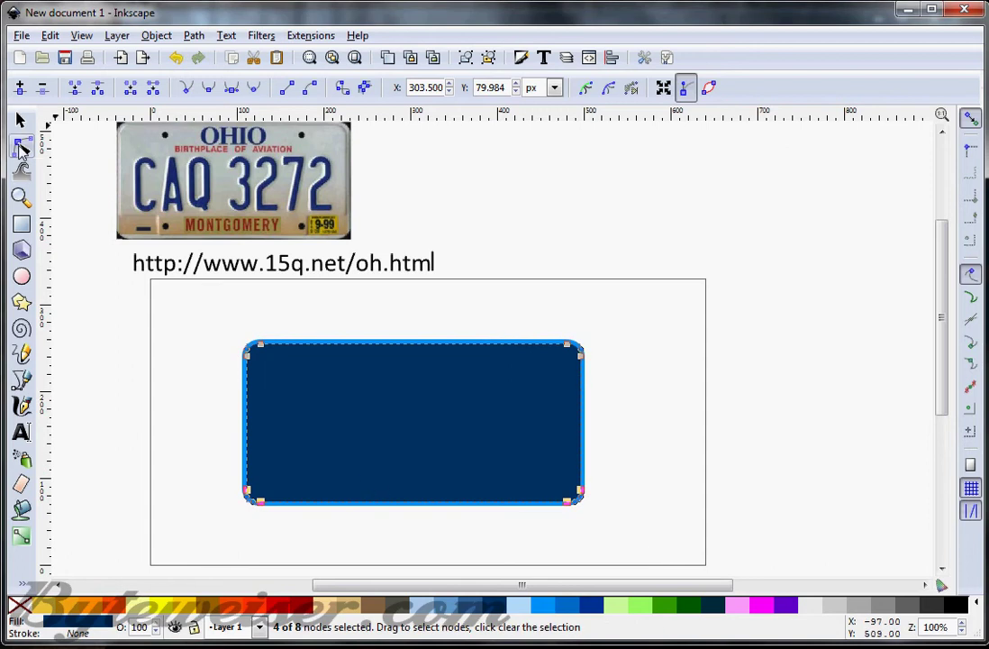
{"action": "left_click_drag", "start_coordinate": [214, 470], "coordinate": [631, 537]}
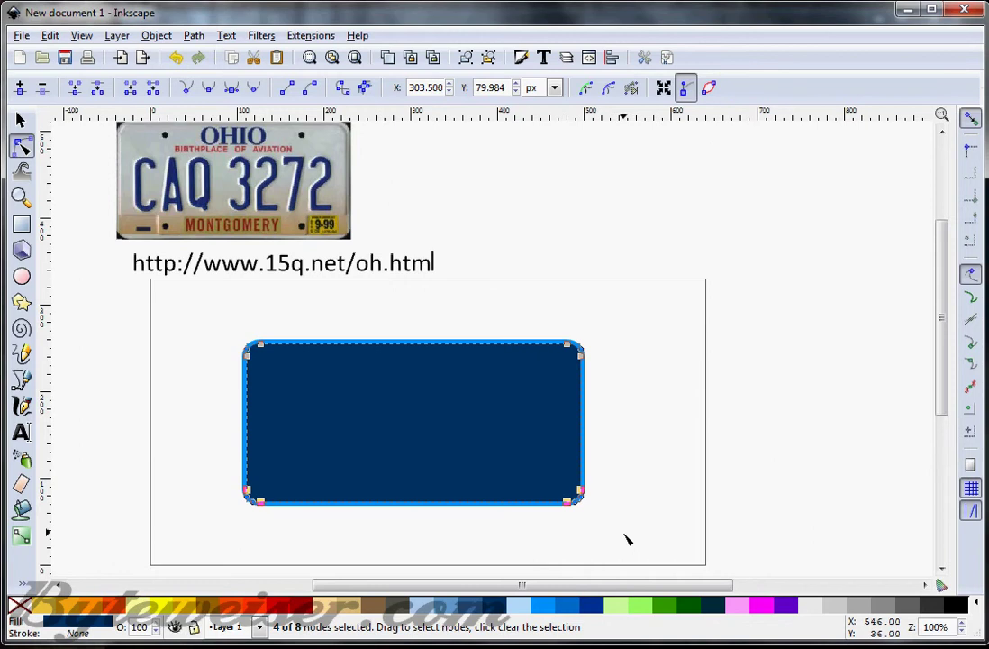
{"action": "key", "text": "Up"}
{"action": "key", "text": "Up"}
{"action": "key", "text": "Up"}
{"action": "key", "text": "Up"}
{"action": "key", "text": "Up"}
{"action": "key", "text": "Up"}
{"action": "key", "text": "Up"}
{"action": "key", "text": "Up"}
{"action": "key", "text": "Up"}
{"action": "key", "text": "Up"}
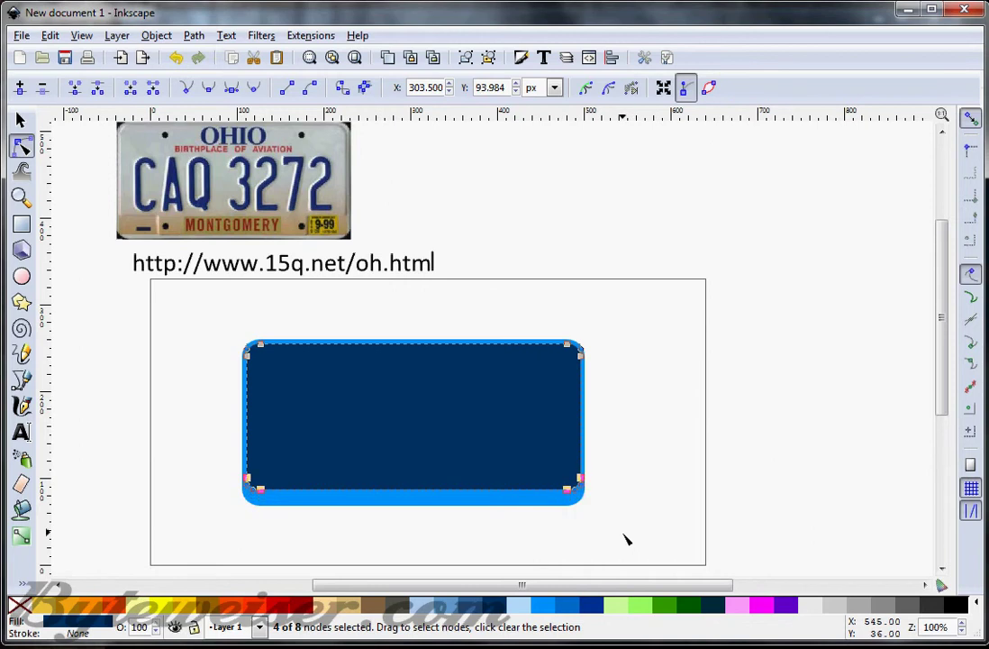
{"action": "key", "text": "Up"}
{"action": "key", "text": "Up"}
{"action": "key", "text": "Up"}
{"action": "key", "text": "Up"}
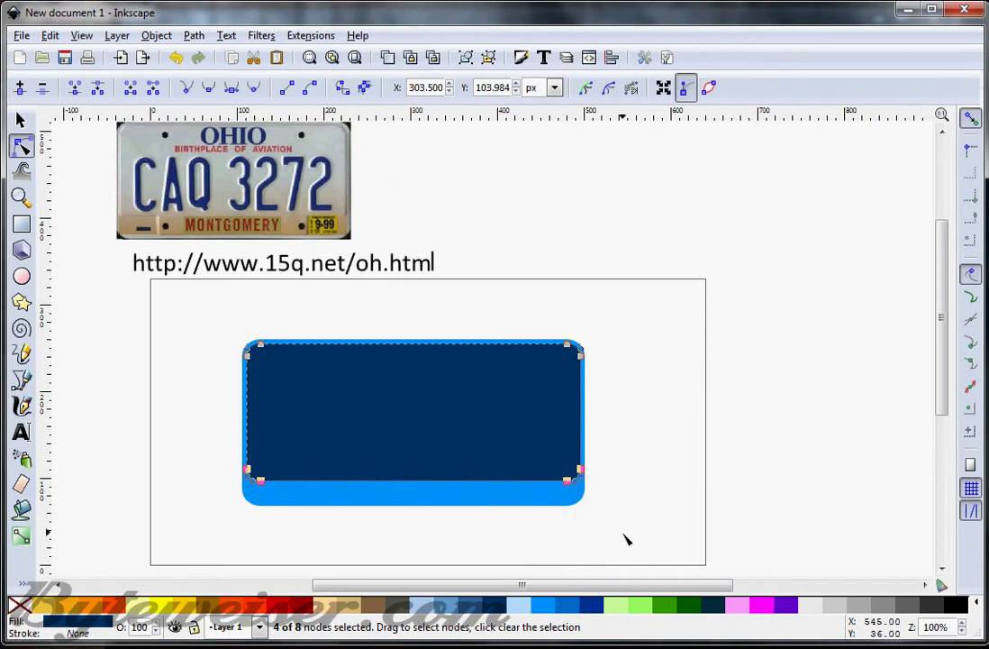
{"action": "key", "text": "Up"}
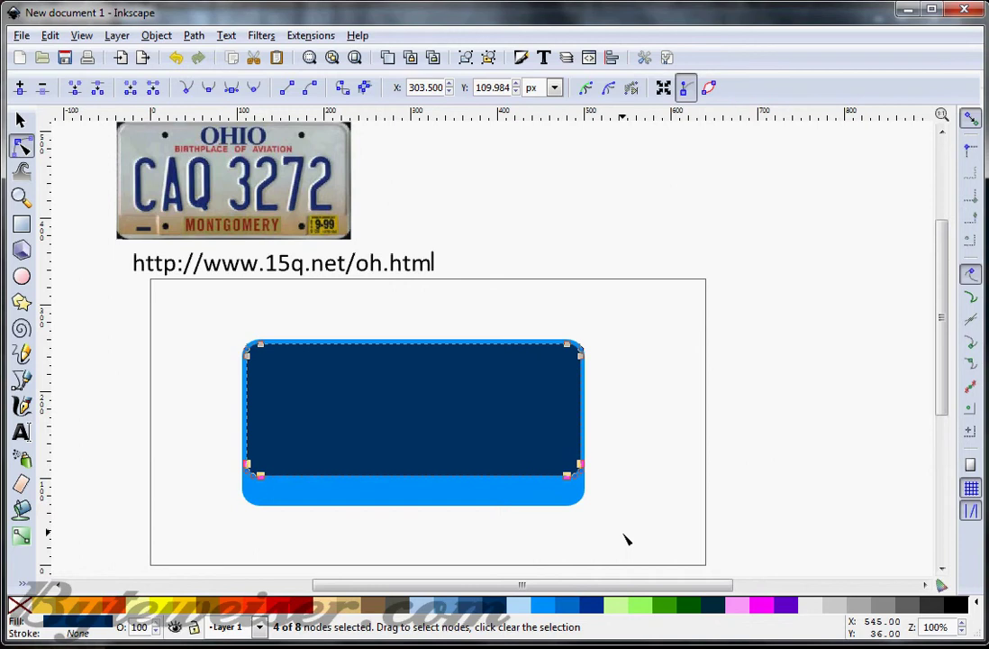
{"action": "key", "text": "Down"}
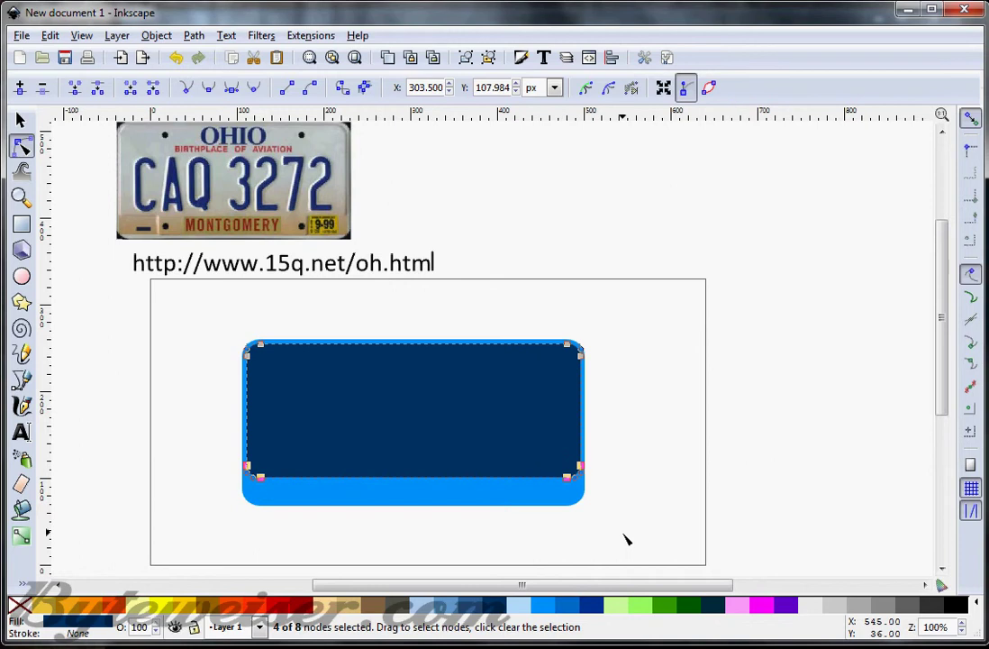
Step: Duplicate the navy panel, fill the copy brown, and move its right edge left
{"action": "left_click", "coordinate": [22, 120]}
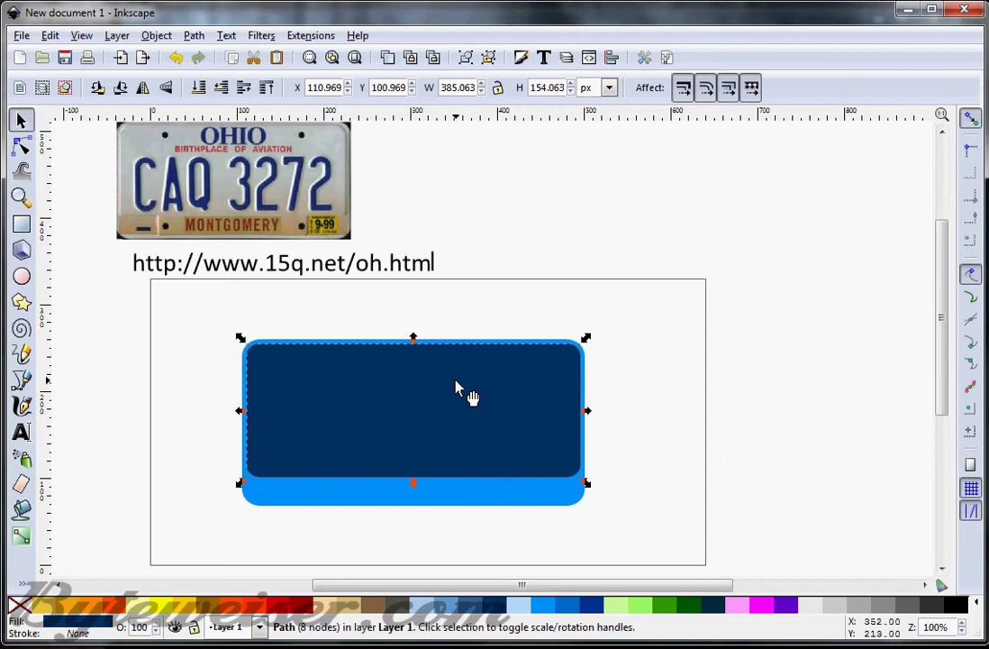
{"action": "key", "text": "ctrl"}
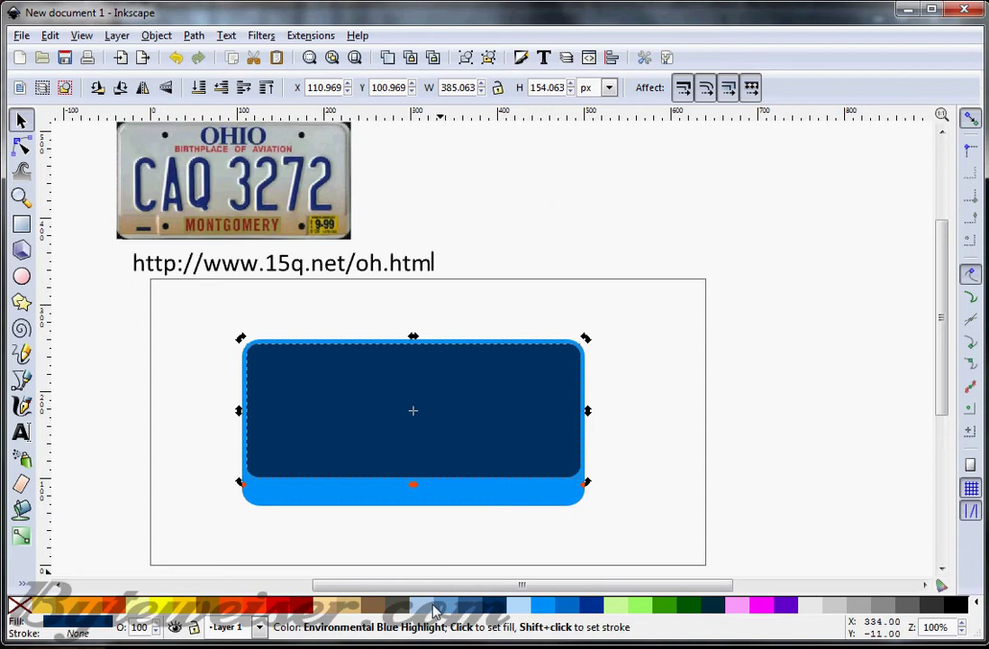
{"action": "left_click", "coordinate": [380, 604]}
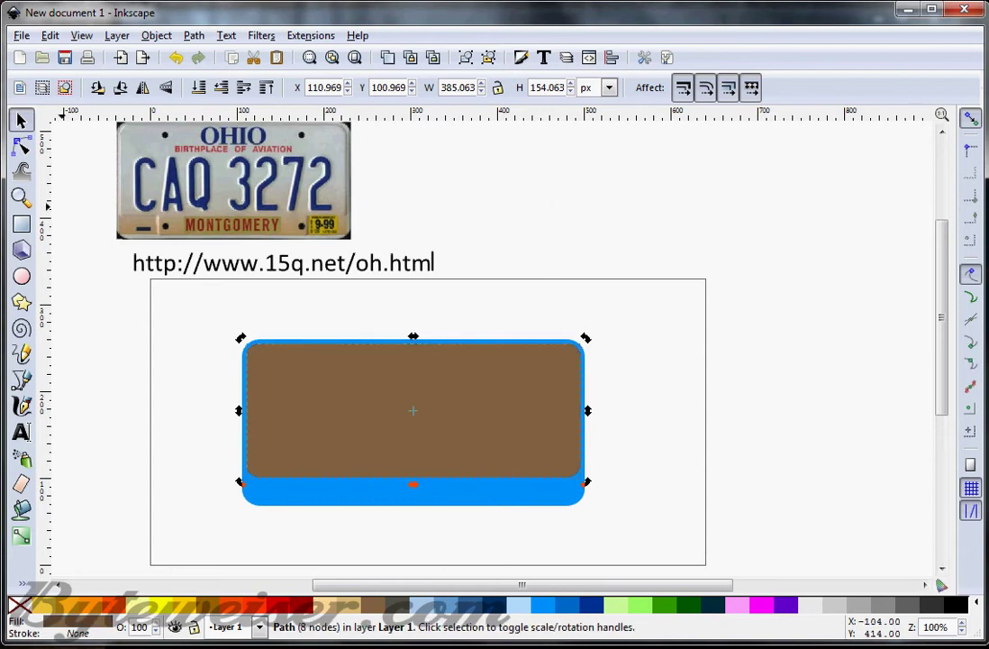
{"action": "left_click", "coordinate": [22, 144]}
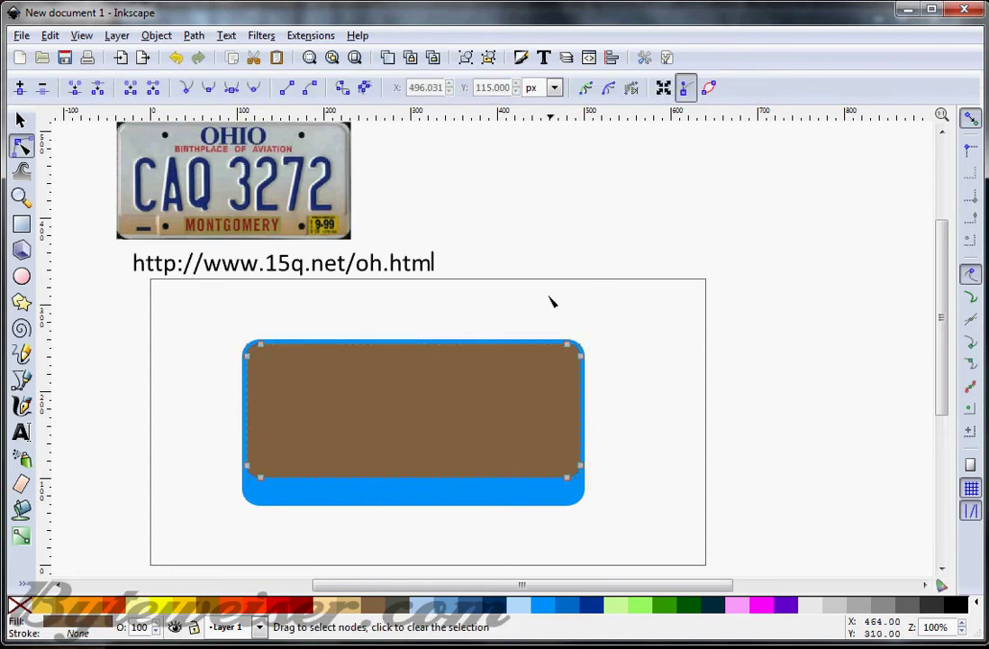
{"action": "left_click_drag", "start_coordinate": [529, 301], "coordinate": [644, 502]}
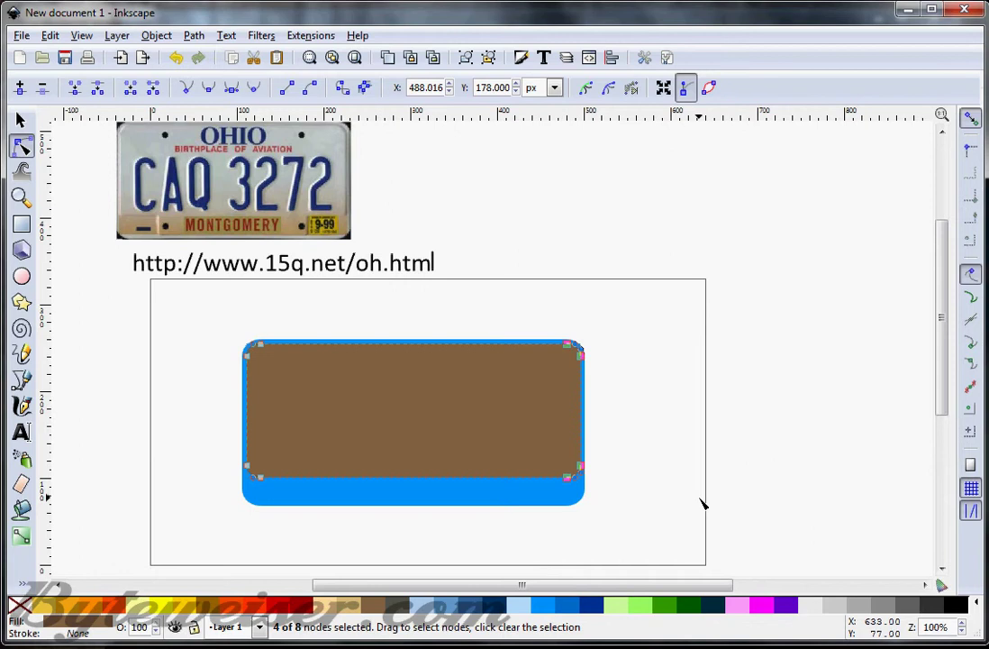
{"action": "key", "text": "Left"}
{"action": "key", "text": "Left"}
{"action": "key", "text": "Left"}
{"action": "key", "text": "Left"}
{"action": "key", "text": "Left"}
{"action": "key", "text": "Left"}
{"action": "key", "text": "Left"}
{"action": "key", "text": "Left"}
{"action": "key", "text": "Left"}
{"action": "key", "text": "Left"}
{"action": "key", "text": "Left"}
{"action": "key", "text": "Left"}
{"action": "key", "text": "Left"}
{"action": "key", "text": "Left"}
{"action": "key", "text": "Left"}
{"action": "key", "text": "Left"}
{"action": "key", "text": "Left"}
{"action": "key", "text": "Left"}
{"action": "key", "text": "Left"}
{"action": "key", "text": "Left"}
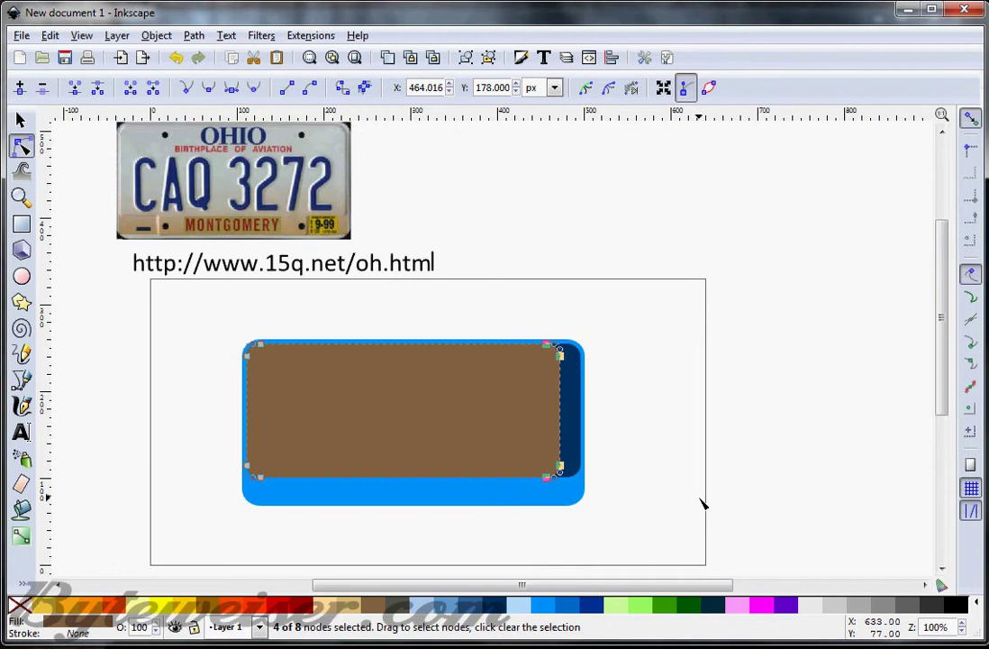
{"action": "key", "text": "Left"}
{"action": "key", "text": "Left"}
{"action": "key", "text": "Left"}
{"action": "key", "text": "Left"}
{"action": "key", "text": "Left"}
{"action": "key", "text": "Left"}
{"action": "key", "text": "Left"}
{"action": "key", "text": "Left"}
{"action": "key", "text": "Left"}
{"action": "key", "text": "Left"}
{"action": "key", "text": "Left"}
{"action": "key", "text": "Left"}
{"action": "key", "text": "Left"}
{"action": "key", "text": "Left"}
{"action": "key", "text": "Left"}
{"action": "key", "text": "Left"}
{"action": "key", "text": "Left"}
{"action": "key", "text": "Left"}
{"action": "key", "text": "Left"}
{"action": "key", "text": "Left"}
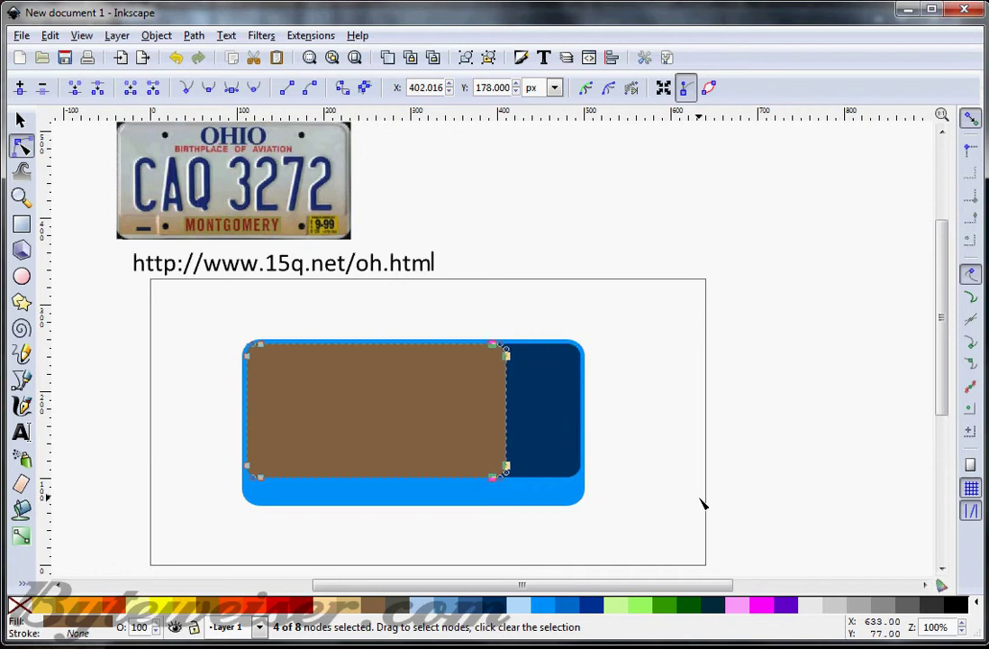
Step: Select all three plate shapes together
{"action": "left_click", "coordinate": [22, 120]}
{"action": "left_click_drag", "start_coordinate": [203, 305], "coordinate": [515, 487]}
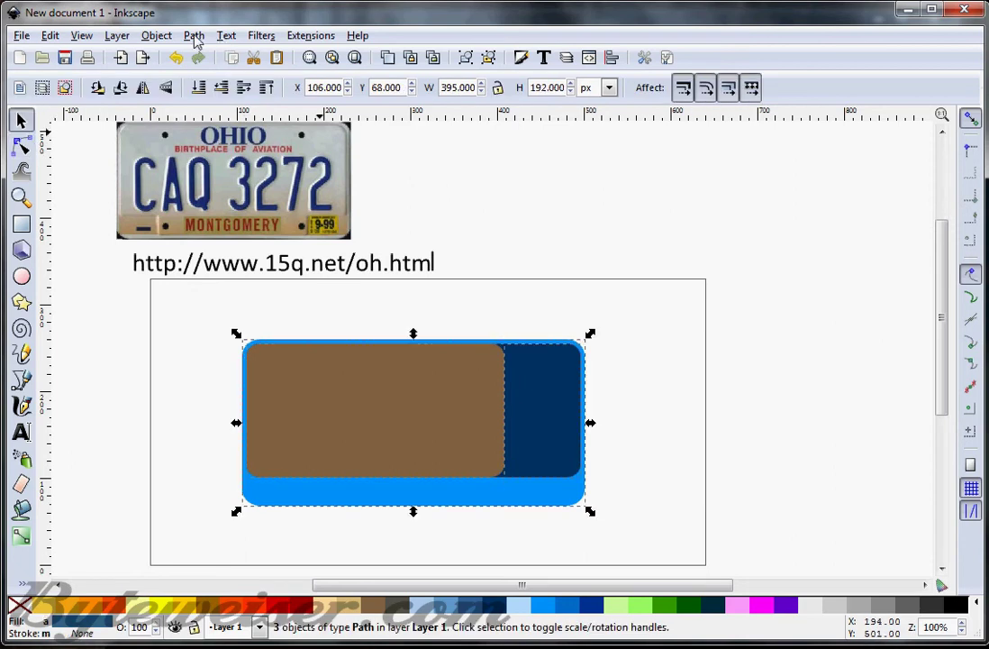
{"action": "left_click", "coordinate": [193, 36]}
{"action": "mouse_move", "coordinate": [156, 36]}
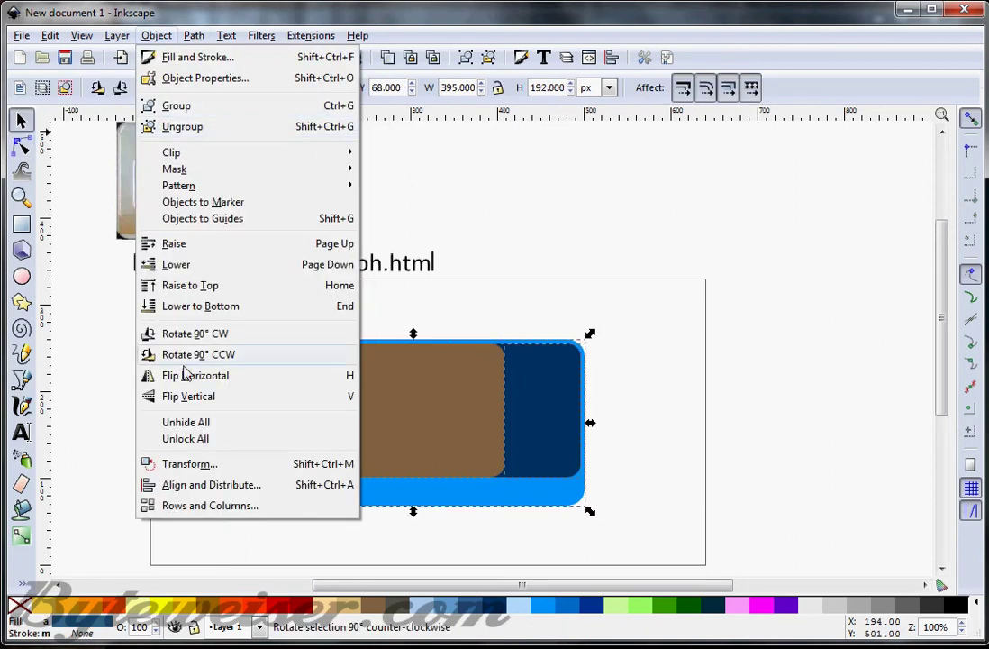
Step: Centre the three plate shapes horizontally on the page
{"action": "left_click", "coordinate": [200, 486]}
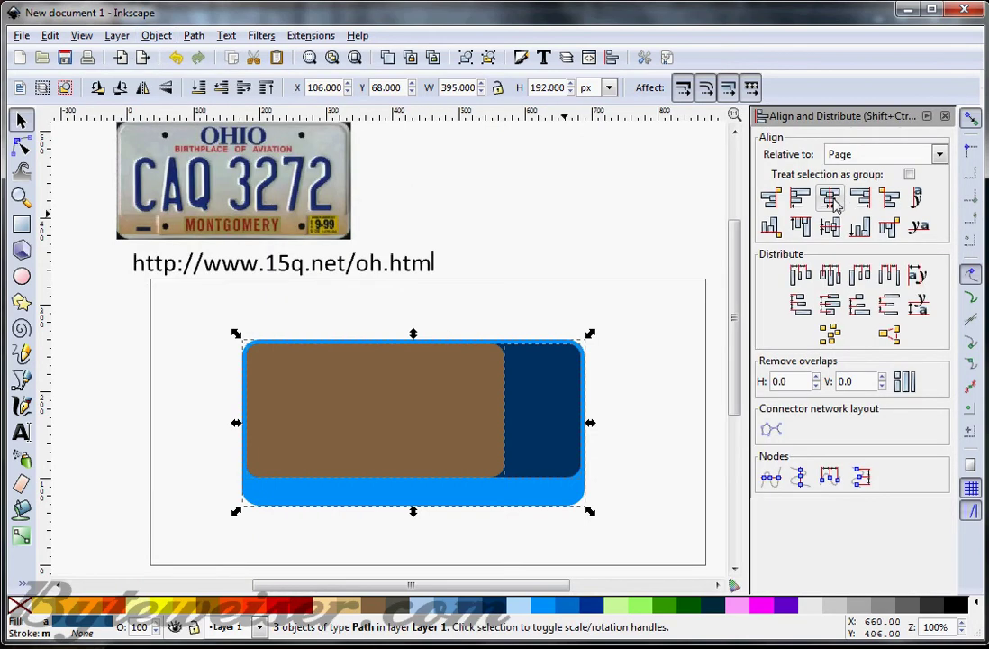
{"action": "left_click", "coordinate": [834, 204]}
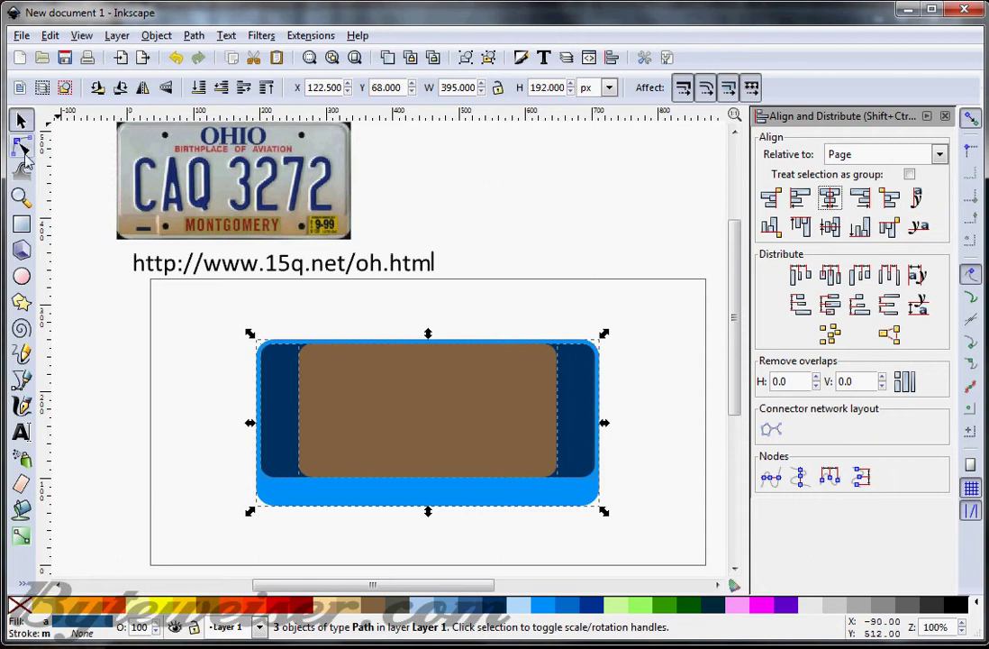
{"action": "key", "text": "Escape"}
Step: Narrow the brown rectangle by moving its left and right nodes 8 px inward
{"action": "left_click", "coordinate": [475, 399]}
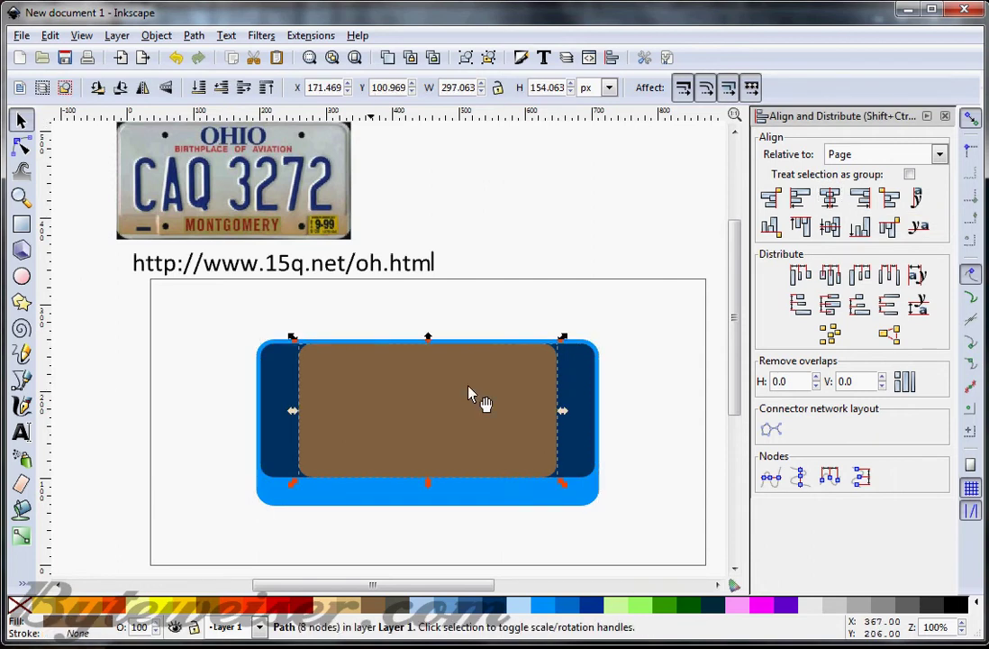
{"action": "left_click", "coordinate": [22, 147]}
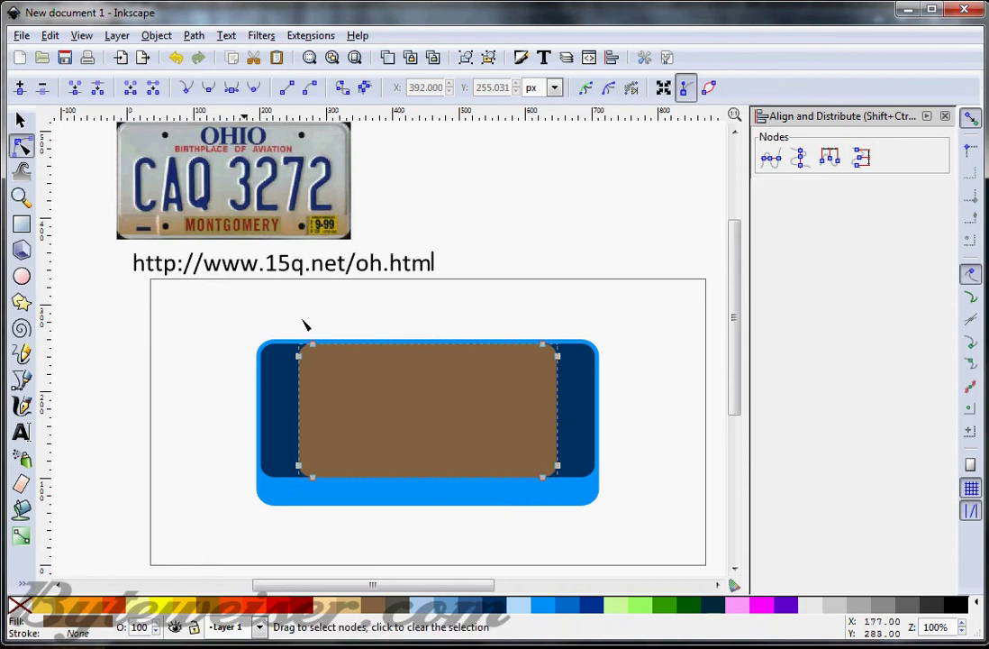
{"action": "left_click_drag", "start_coordinate": [282, 317], "coordinate": [350, 513]}
{"action": "key", "text": "Right"}
{"action": "key", "text": "Right"}
{"action": "key", "text": "Right"}
{"action": "key", "text": "Right"}
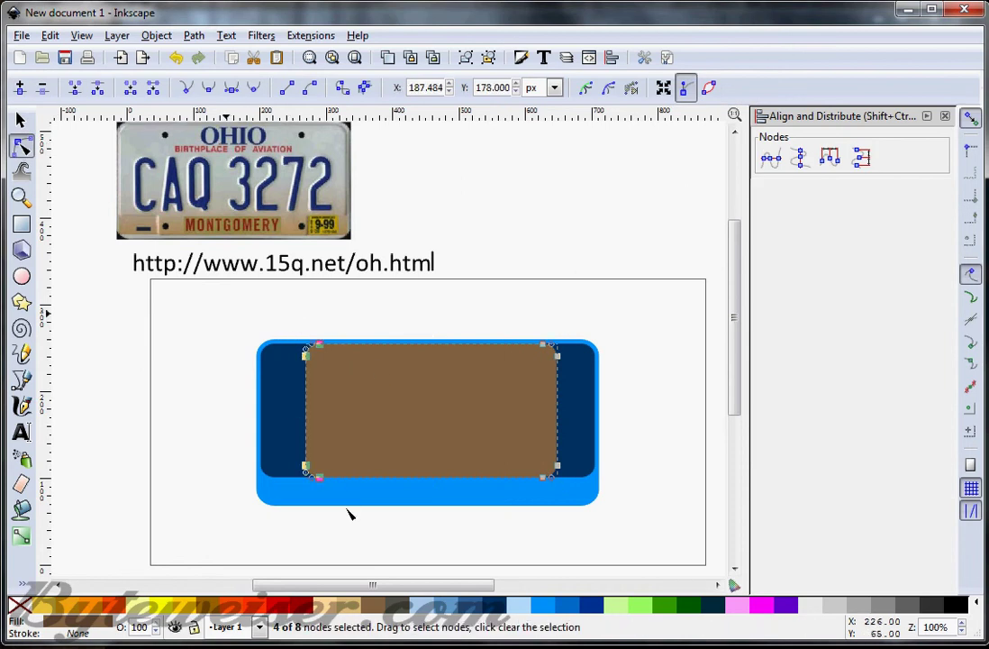
{"action": "left_click_drag", "start_coordinate": [516, 276], "coordinate": [584, 530]}
{"action": "key", "text": "Left"}
{"action": "key", "text": "Left"}
{"action": "key", "text": "Left"}
{"action": "key", "text": "Left"}
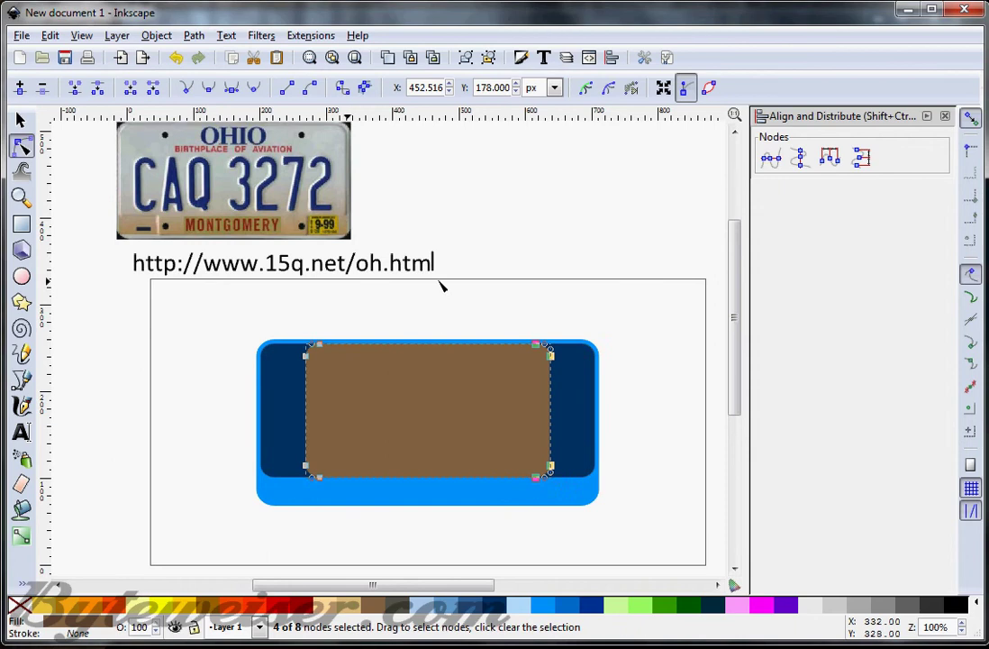
Step: Shift the brown rectangle slightly lower and union it with the dark-blue panel
{"action": "left_click", "coordinate": [25, 124]}
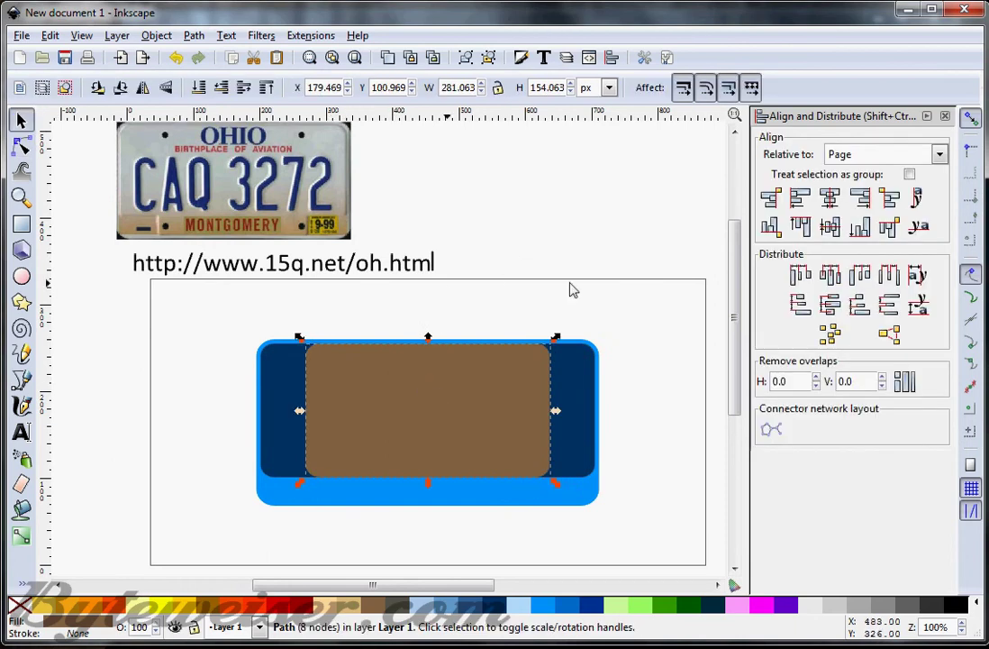
{"action": "key", "text": "Down"}
{"action": "key", "text": "Down"}
{"action": "key", "text": "Down"}
{"action": "key", "text": "Down"}
{"action": "key", "text": "Down"}
{"action": "key", "text": "Down"}
{"action": "key", "text": "Down"}
{"action": "key", "text": "Down"}
{"action": "key", "text": "Down"}
{"action": "key", "text": "Down"}
{"action": "key", "text": "Down"}
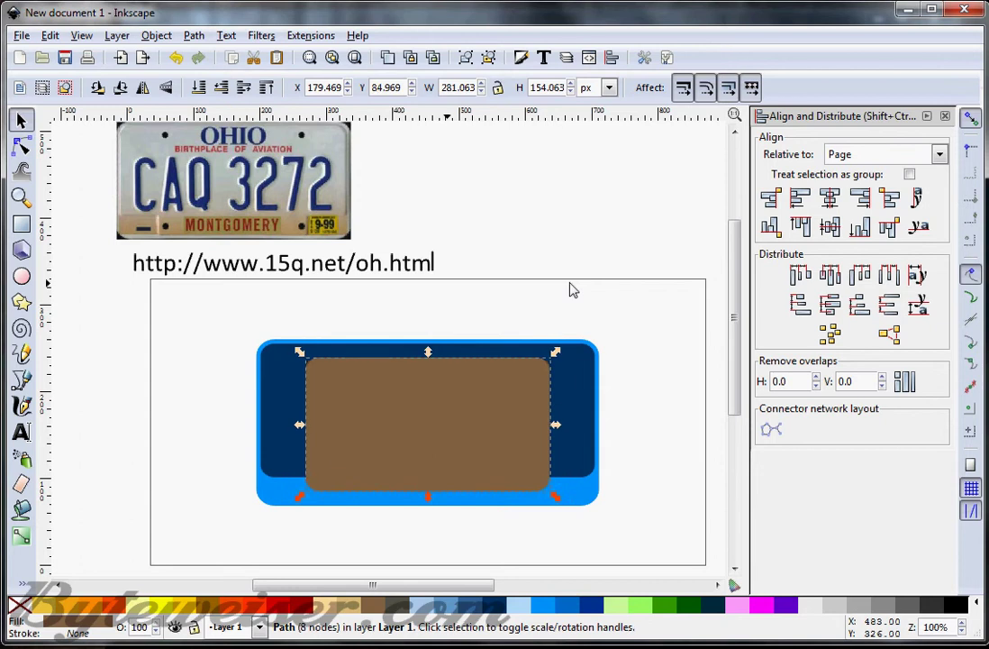
{"action": "key", "text": "Down"}
{"action": "key", "text": "Down"}
{"action": "key", "text": "Down"}
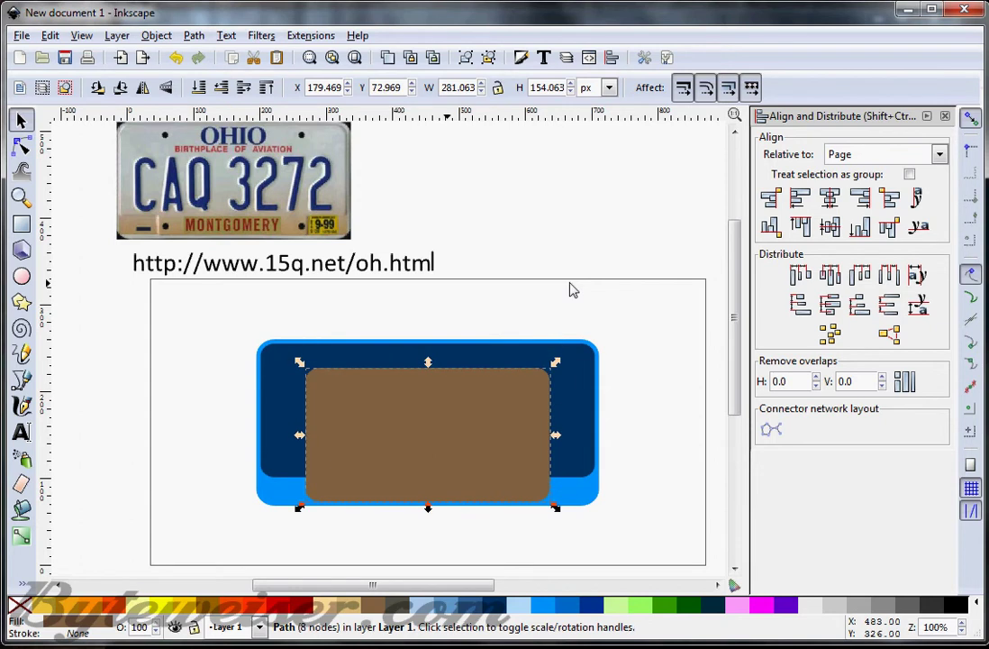
{"action": "key", "text": "alt+Up"}
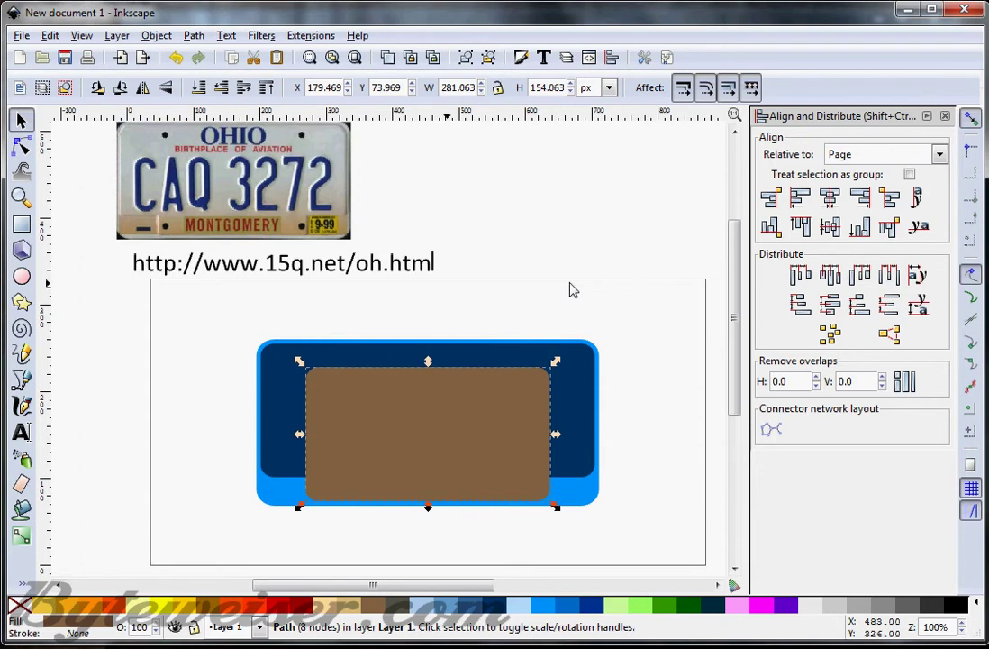
{"action": "left_click", "coordinate": [590, 275]}
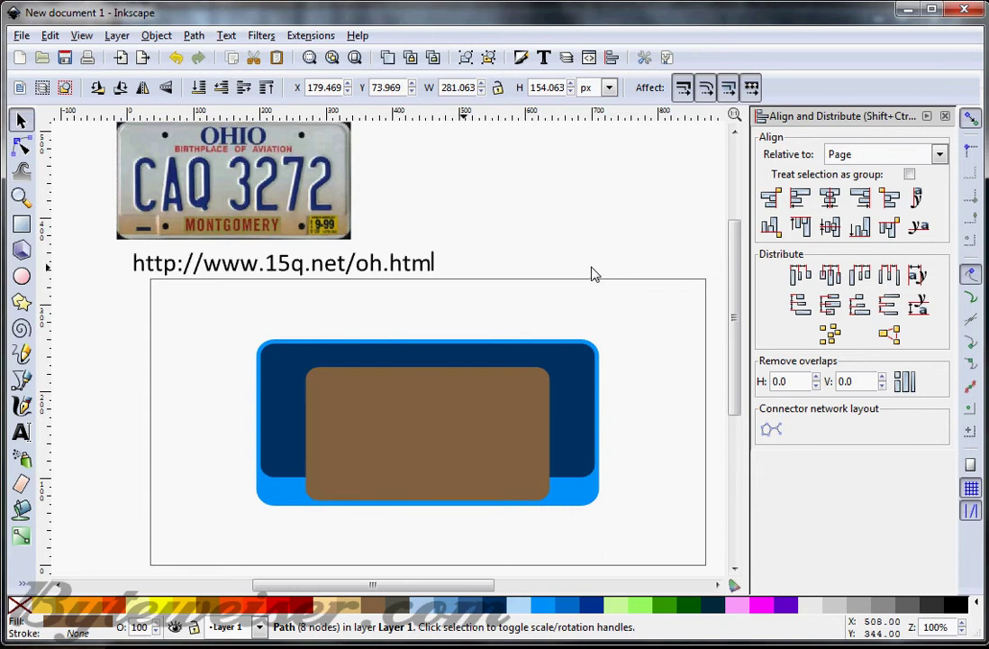
{"action": "left_click", "coordinate": [589, 405]}
{"action": "left_click", "coordinate": [472, 435], "text": "shift"}
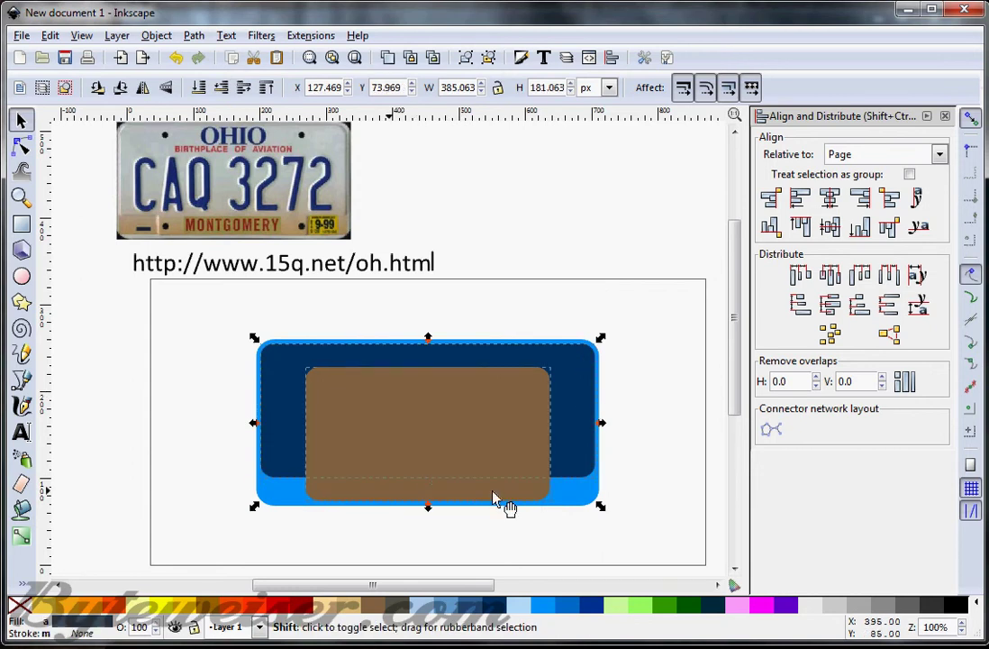
{"action": "left_click", "coordinate": [194, 35]}
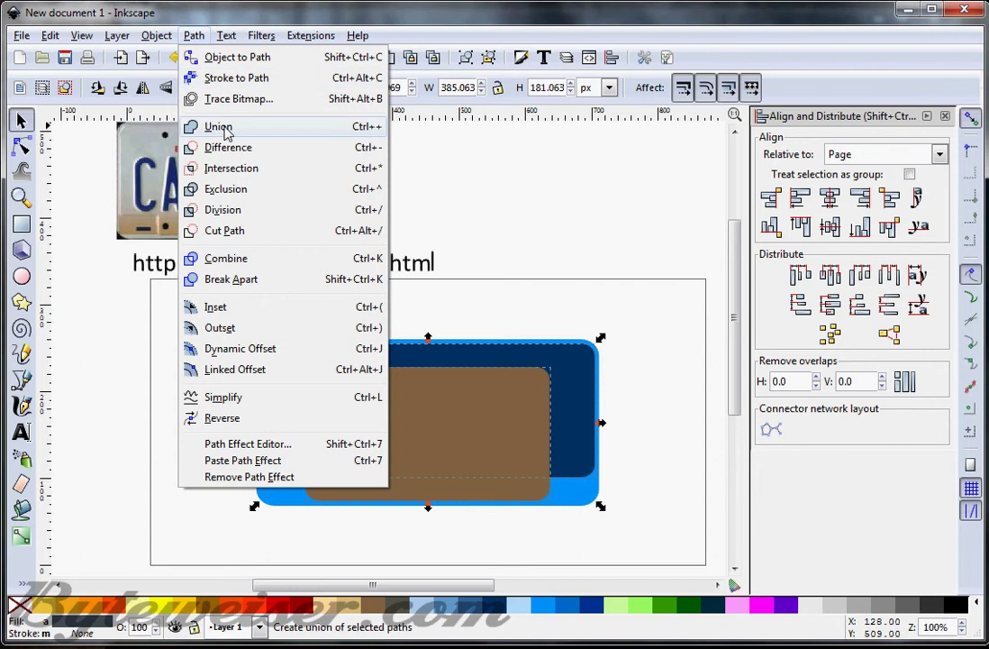
{"action": "left_click", "coordinate": [227, 131]}
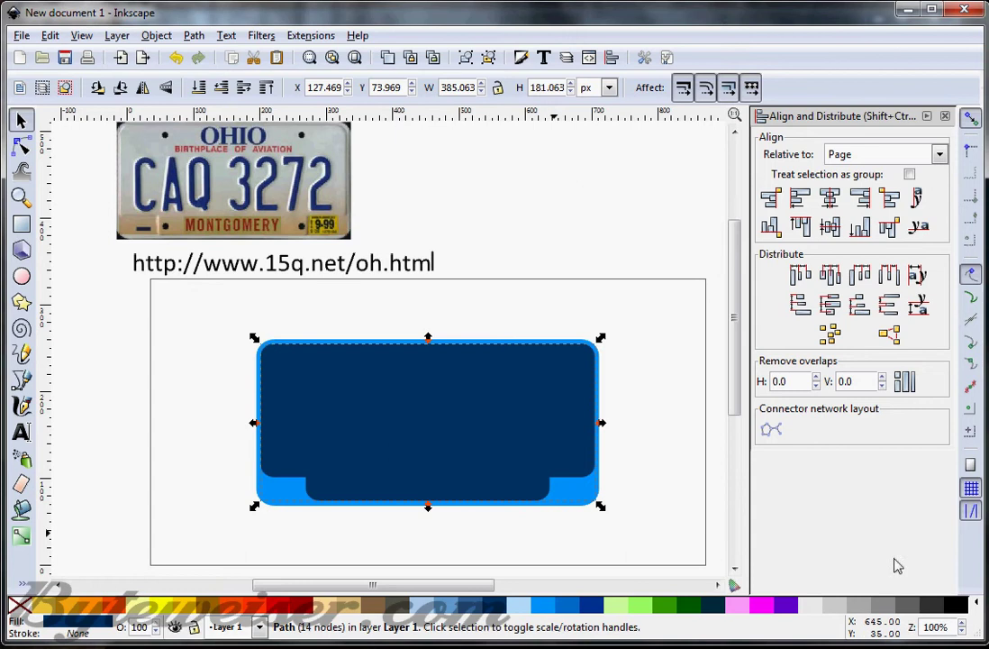
Step: Zoom in on the merged shape and insert a node just below its left inner corner
{"action": "left_click", "coordinate": [962, 627]}
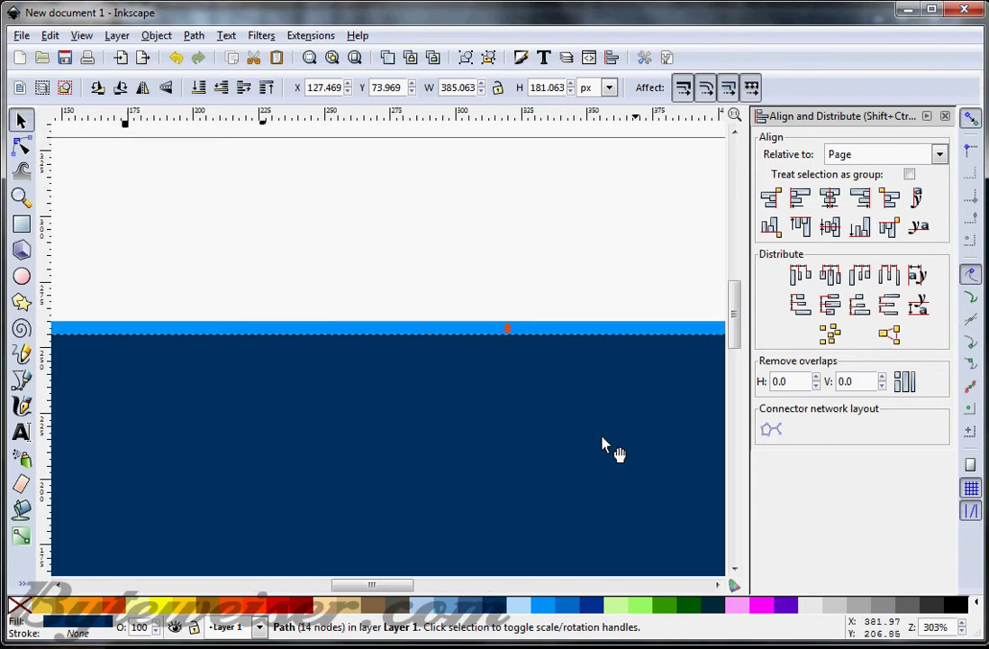
{"action": "scroll", "coordinate": [451, 403], "scroll_direction": "down", "scroll_amount": 5}
{"action": "left_click_drag", "start_coordinate": [398, 583], "coordinate": [347, 590]}
{"action": "left_click", "coordinate": [22, 144]}
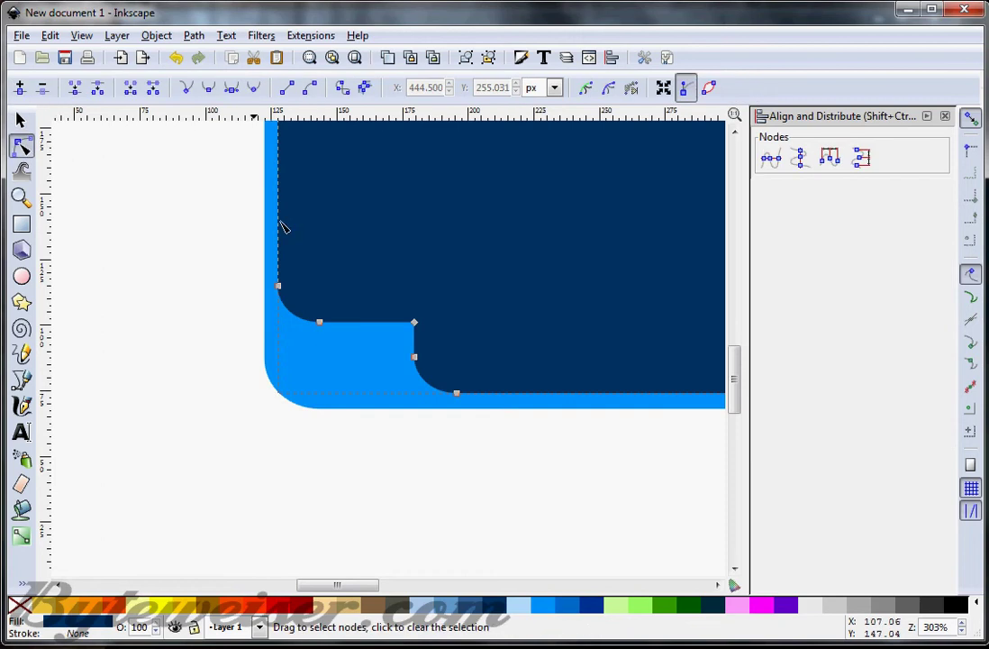
{"action": "left_click", "coordinate": [414, 323]}
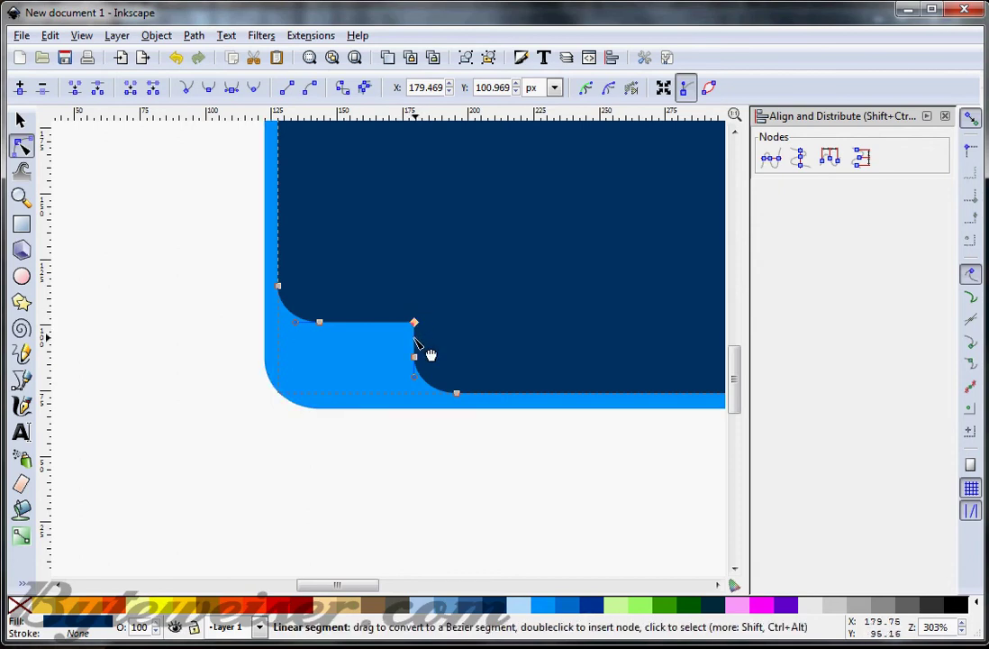
{"action": "double_click", "coordinate": [414, 339]}
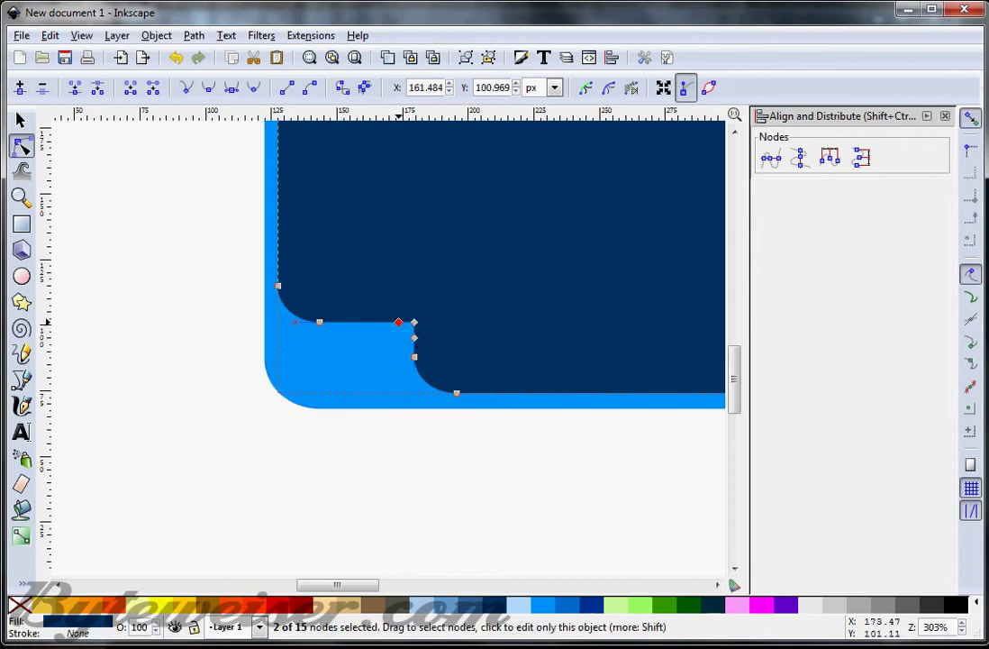
Step: Set the horizontal position of the node left of the corner in the X field
{"action": "left_click", "coordinate": [399, 322]}
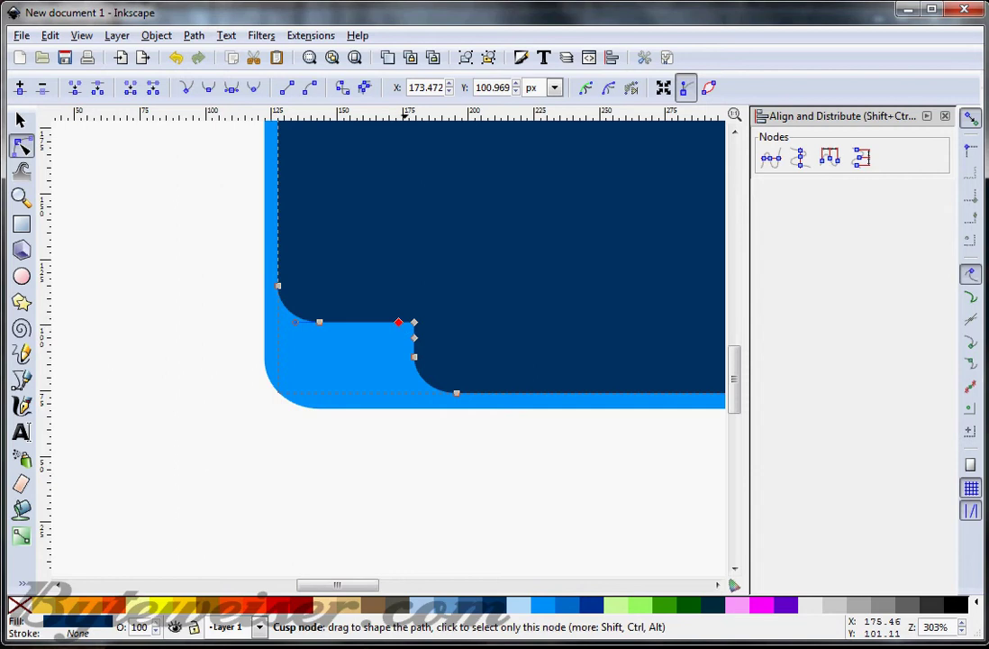
{"action": "left_click", "coordinate": [413, 321]}
{"action": "left_click", "coordinate": [399, 323]}
{"action": "left_click_drag", "start_coordinate": [421, 89], "coordinate": [447, 88]}
{"action": "type", "text": "6.469"}
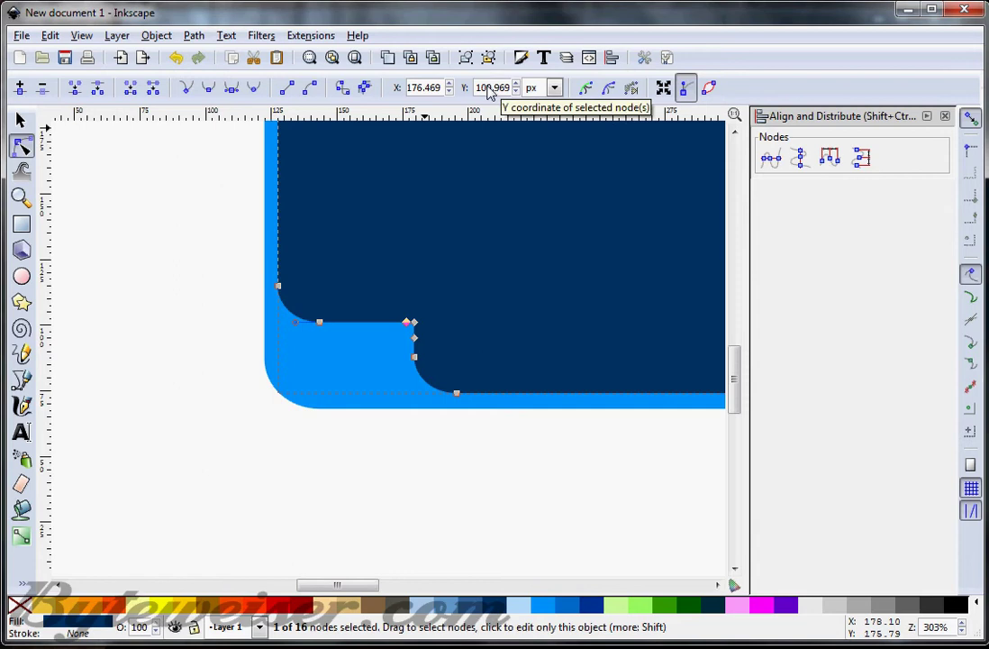
Step: Set the vertical position of the node below the corner in the Y field
{"action": "left_click", "coordinate": [415, 338]}
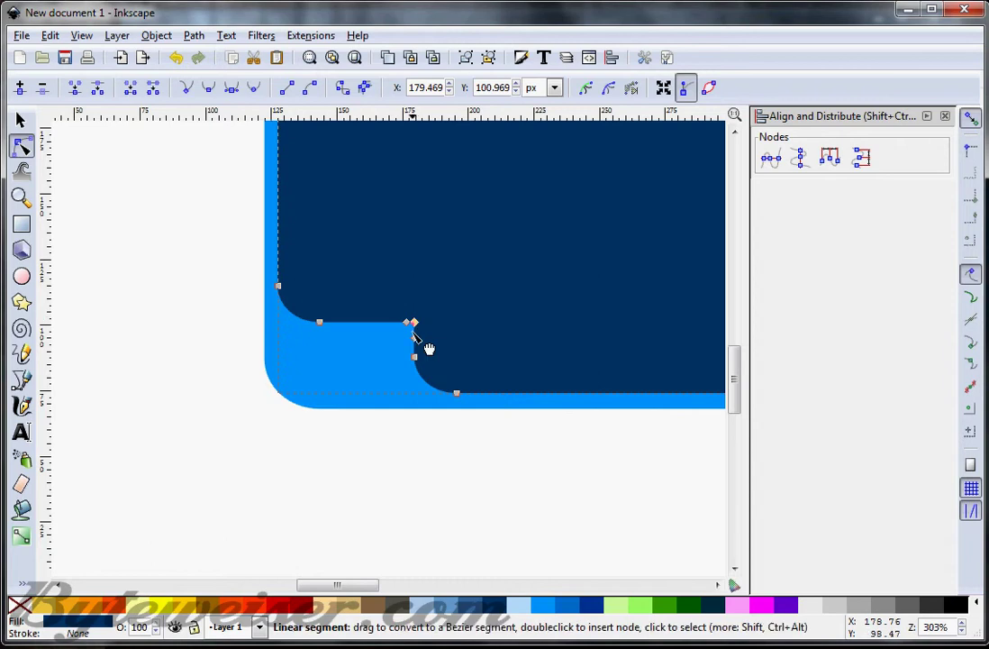
{"action": "left_click", "coordinate": [415, 337]}
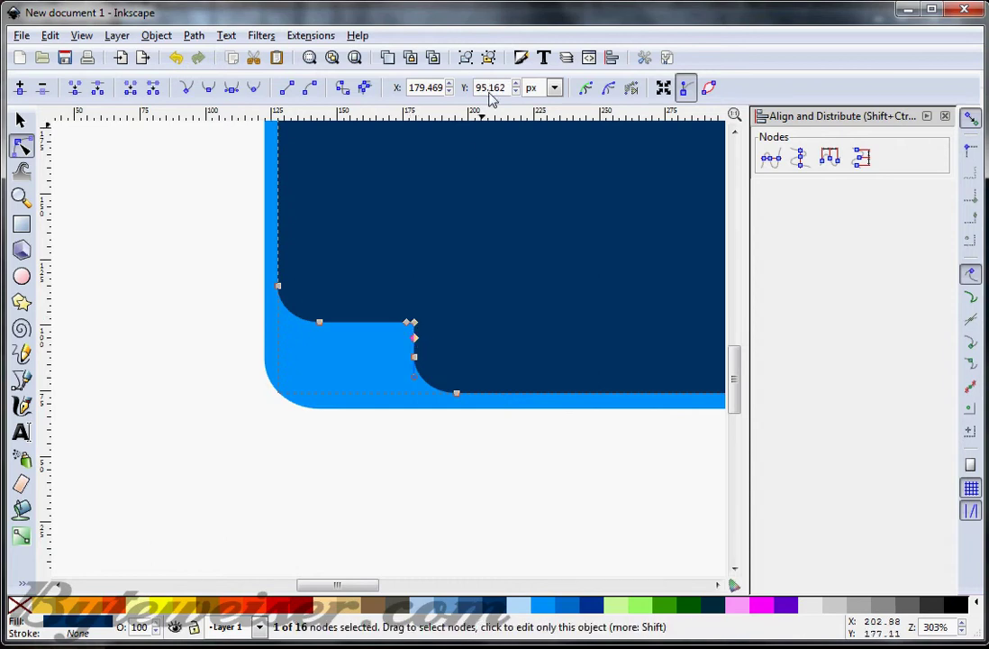
{"action": "left_click_drag", "start_coordinate": [482, 90], "coordinate": [539, 94]}
{"action": "type", "text": "7."}
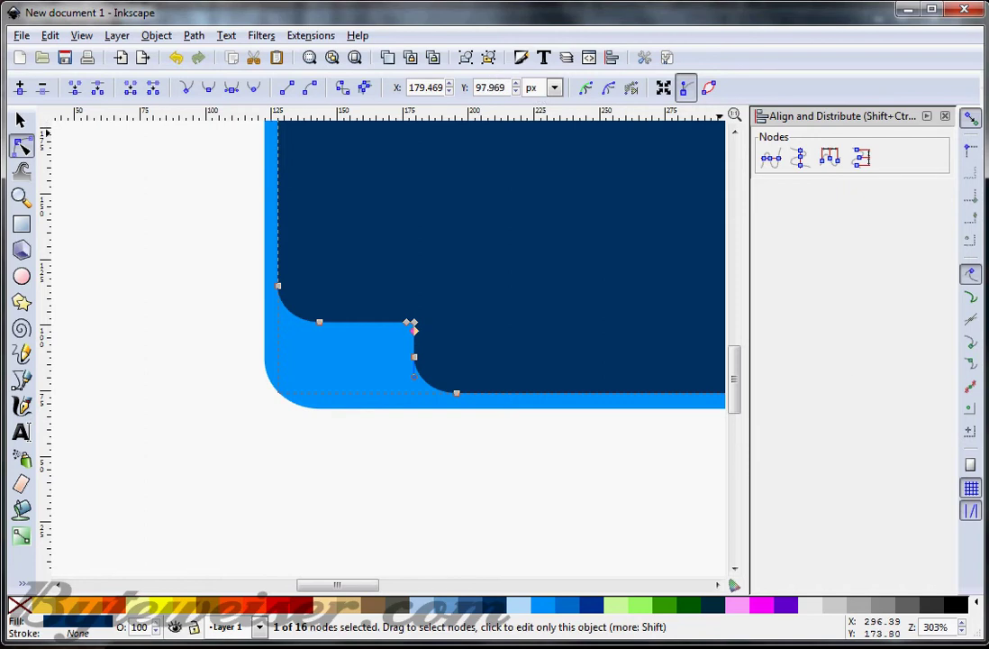
{"action": "key", "text": "Up"}
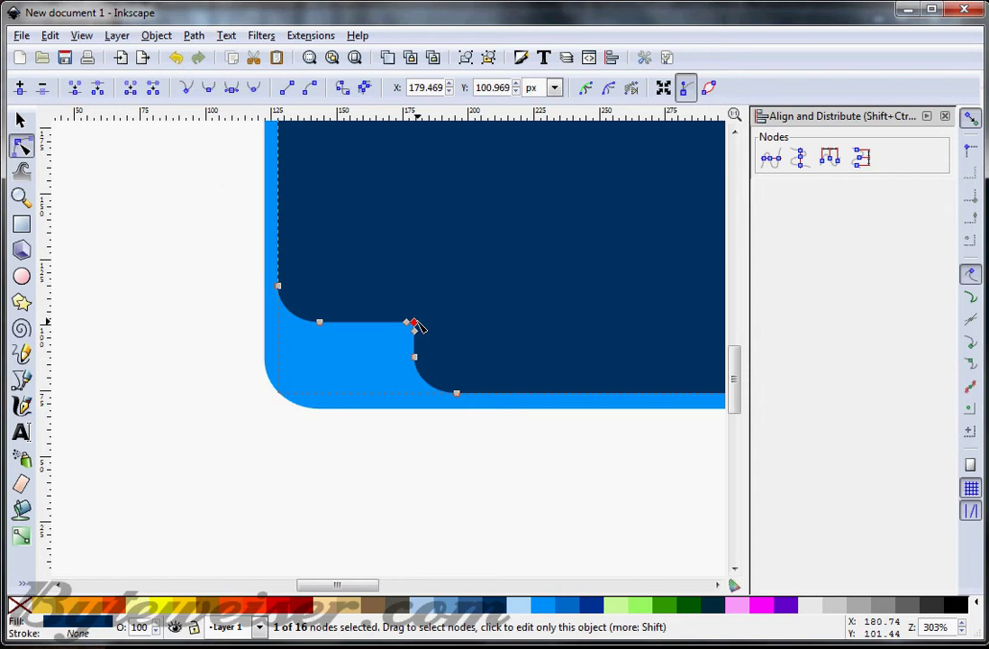
{"action": "key", "text": "Escape"}
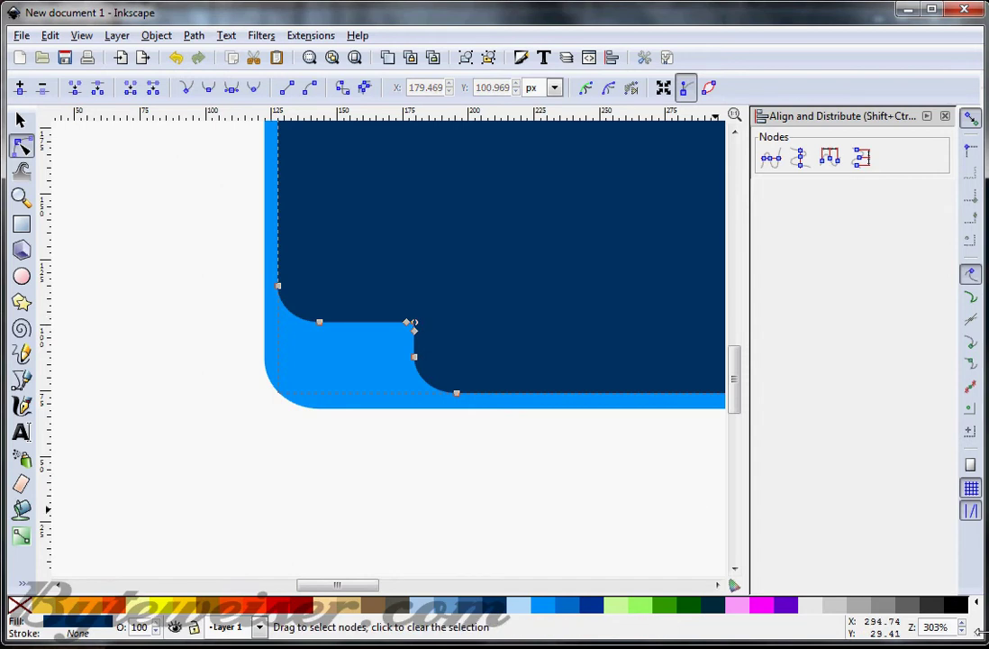
Step: Round the navy shape's left inner corner by dragging the corner node's handle
{"action": "scroll", "coordinate": [962, 626], "scroll_direction": "up", "scroll_amount": 10}
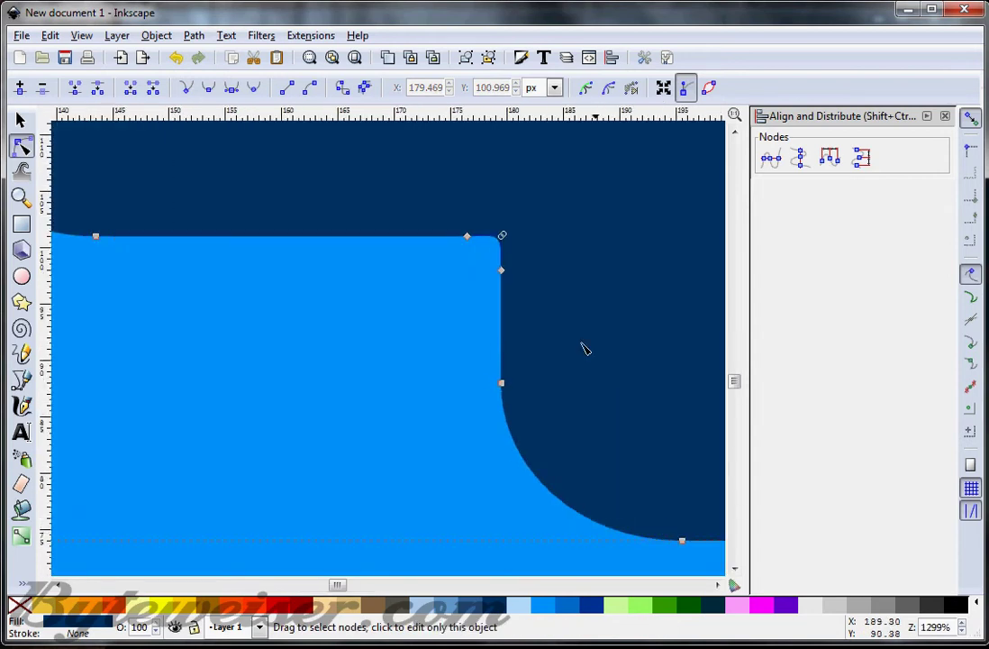
{"action": "left_click", "coordinate": [23, 126]}
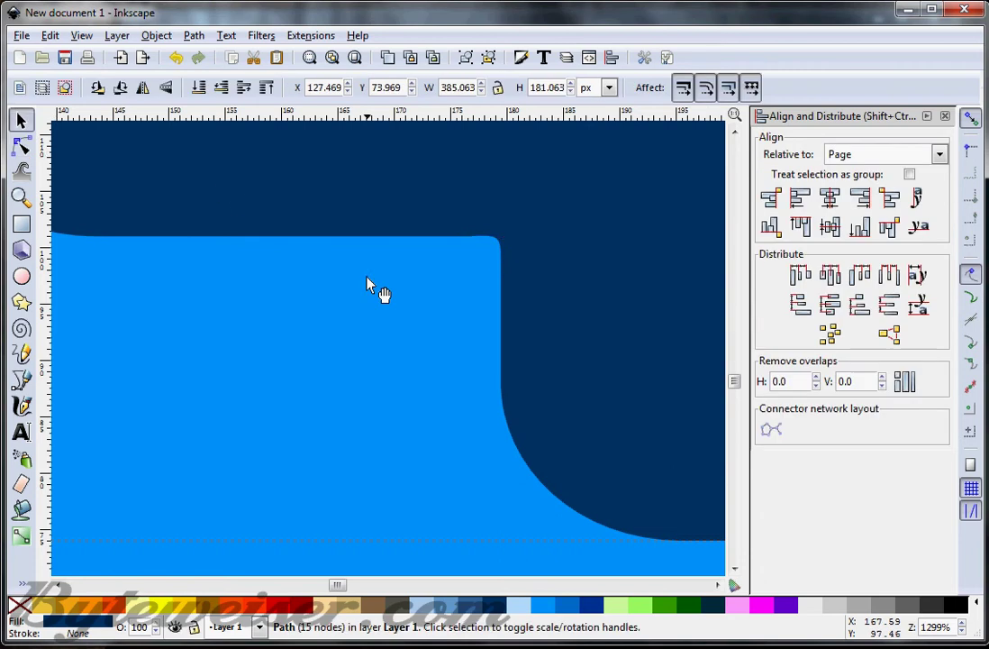
{"action": "key", "text": "n"}
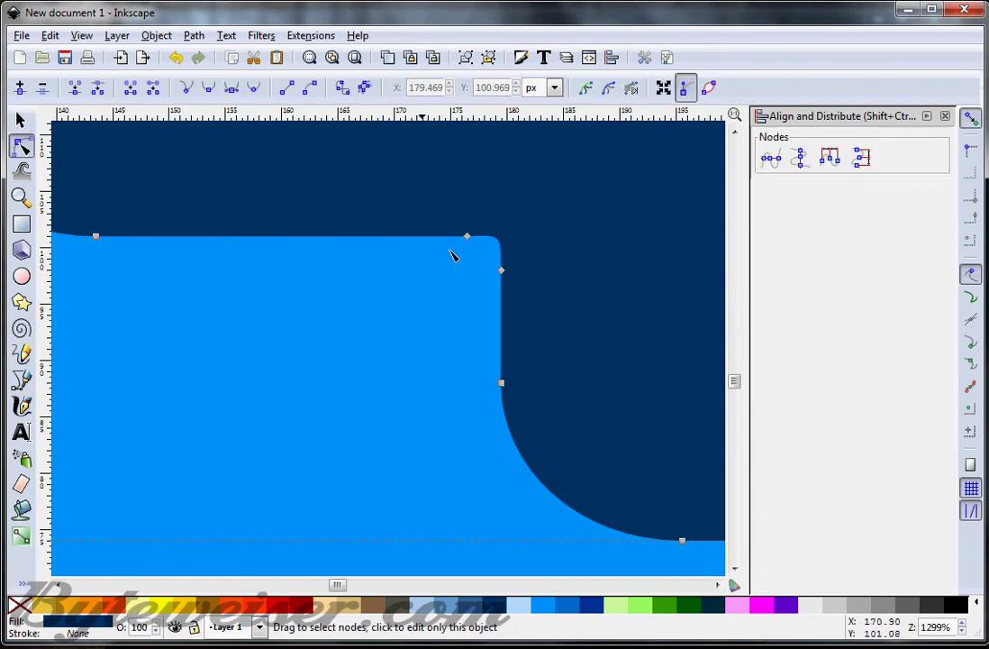
{"action": "left_click", "coordinate": [467, 236]}
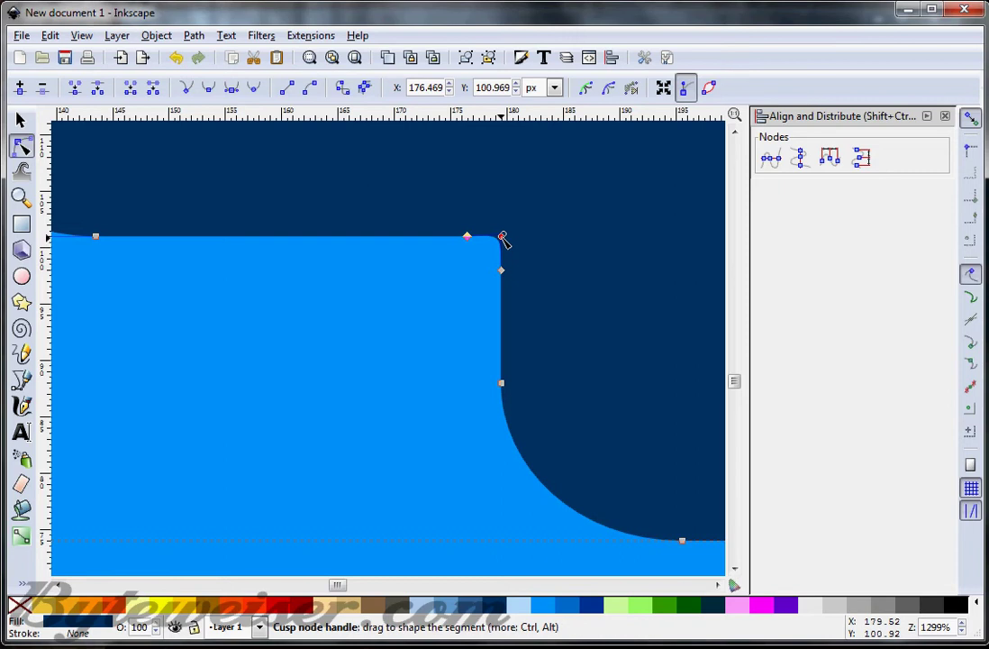
{"action": "mouse_move", "coordinate": [502, 236]}
{"action": "left_mouse_down"}
{"action": "mouse_move", "coordinate": [501, 244]}
{"action": "mouse_move", "coordinate": [491, 234]}
{"action": "left_mouse_up"}
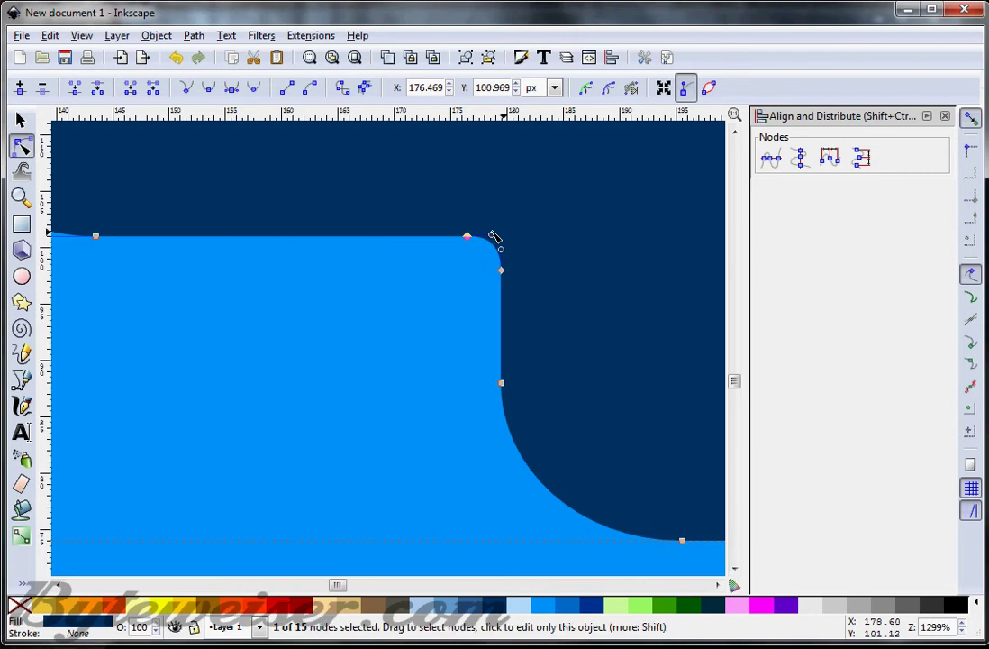
{"action": "left_click_drag", "start_coordinate": [336, 584], "coordinate": [436, 421]}
Step: Add nodes beside the right inner corner and set the top-edge node's X to 463.531
{"action": "left_click", "coordinate": [421, 237]}
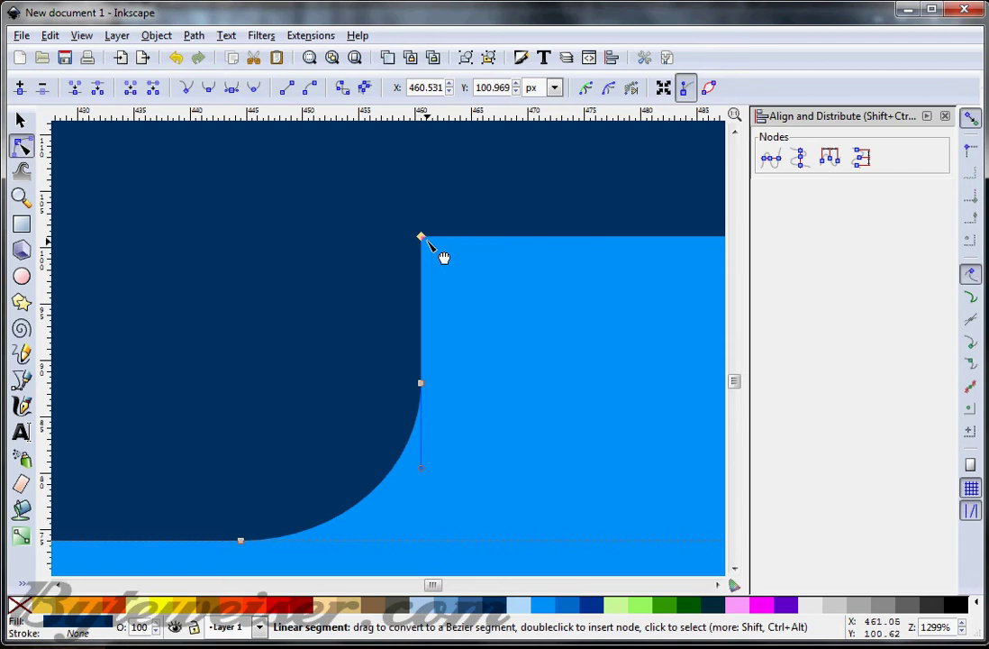
{"action": "double_click", "coordinate": [421, 255]}
{"action": "double_click", "coordinate": [445, 237]}
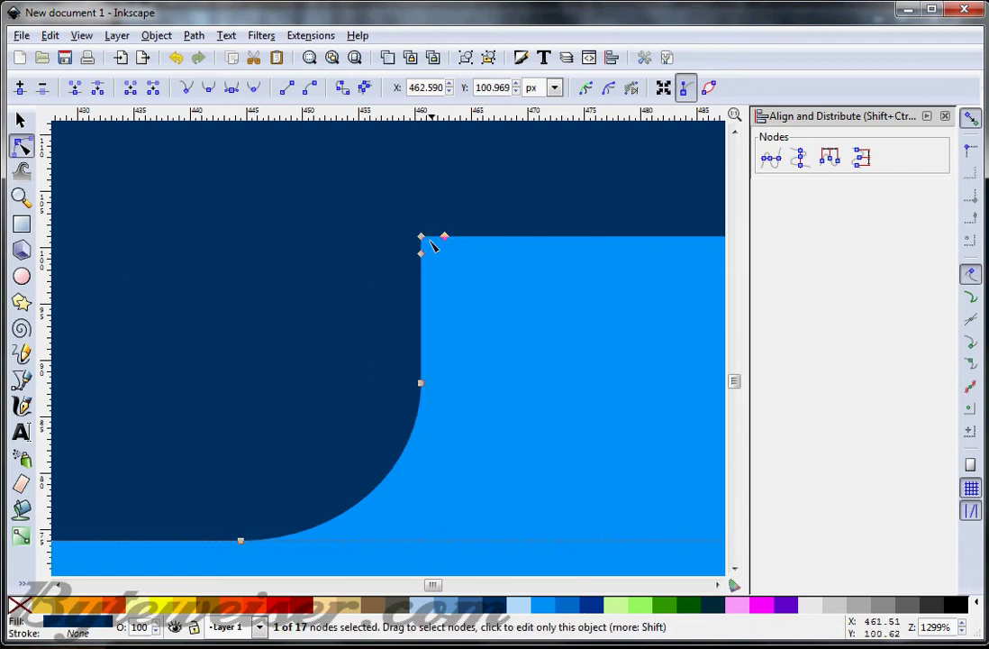
{"action": "left_click", "coordinate": [420, 237]}
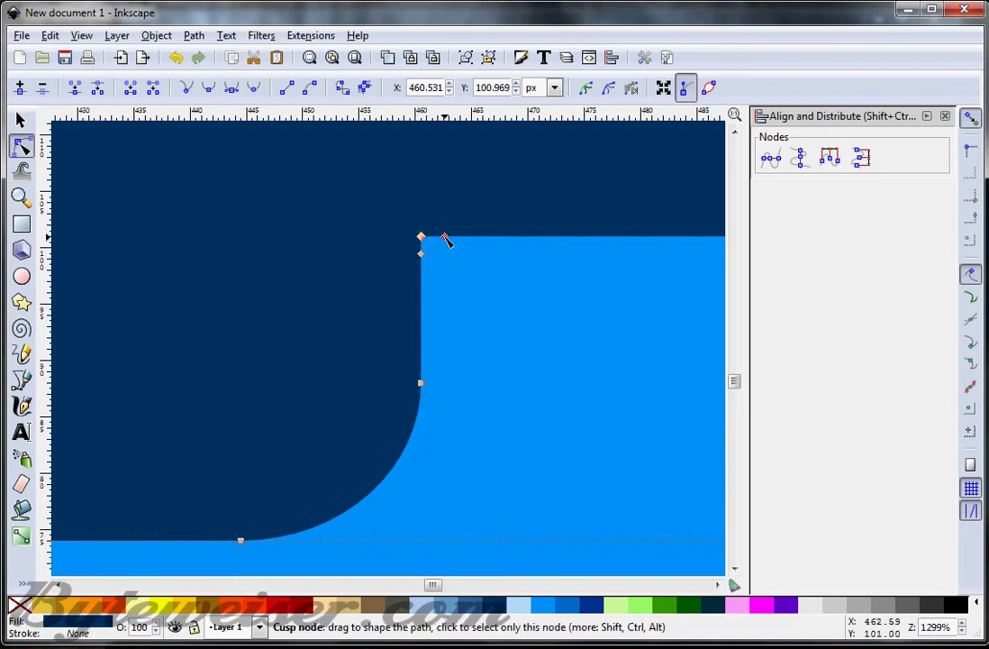
{"action": "left_click", "coordinate": [444, 237]}
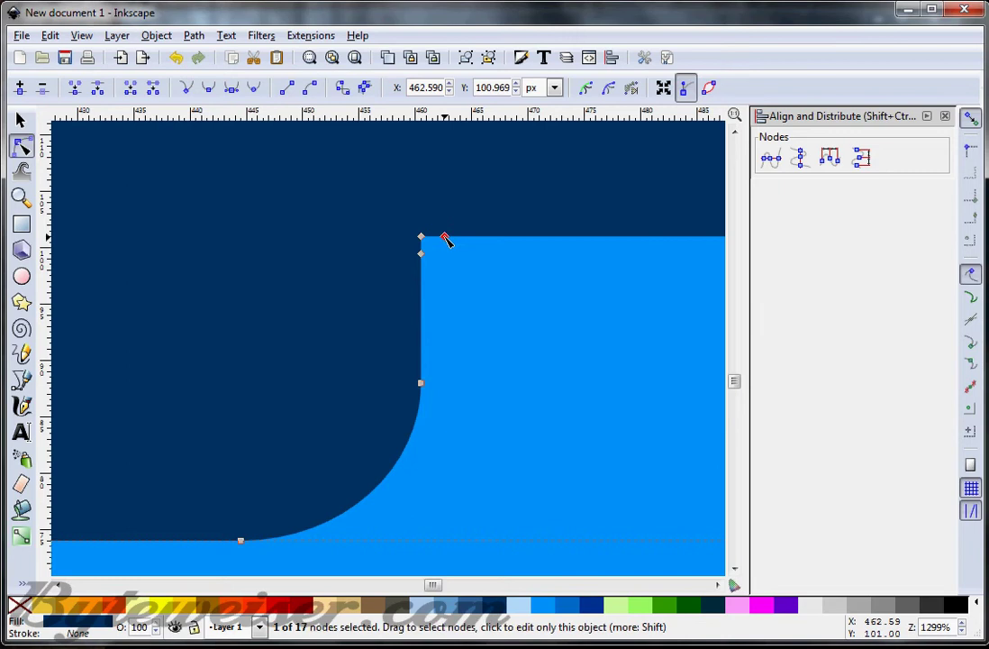
{"action": "double_click", "coordinate": [421, 87]}
{"action": "type", "text": "463.531"}
{"action": "key", "text": "Return"}
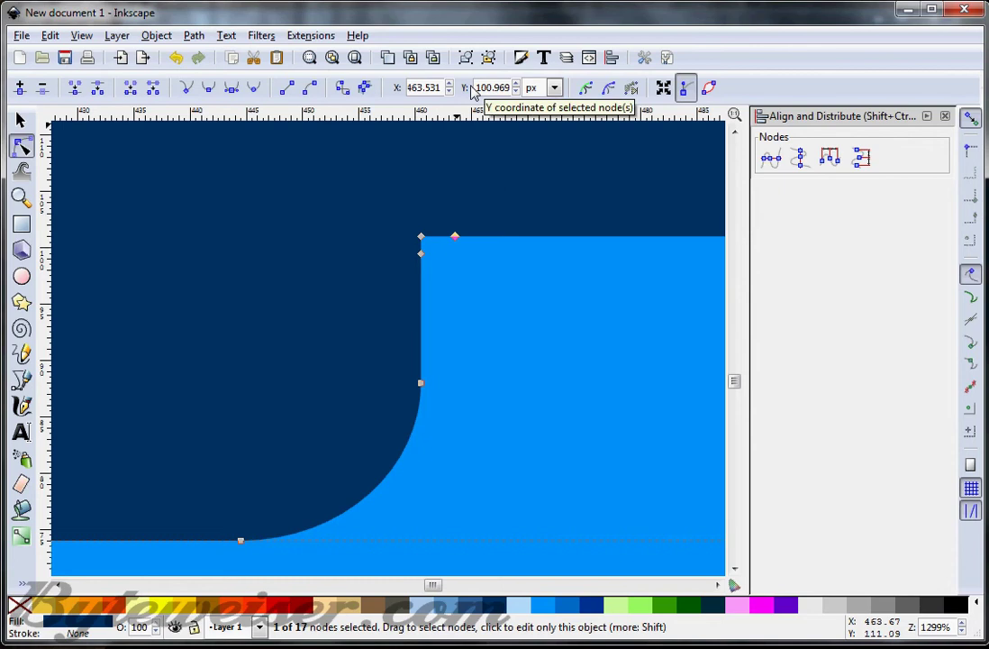
Step: Reposition the node below the corner vertically, then reshape the corner into a smooth curve
{"action": "left_click", "coordinate": [420, 237]}
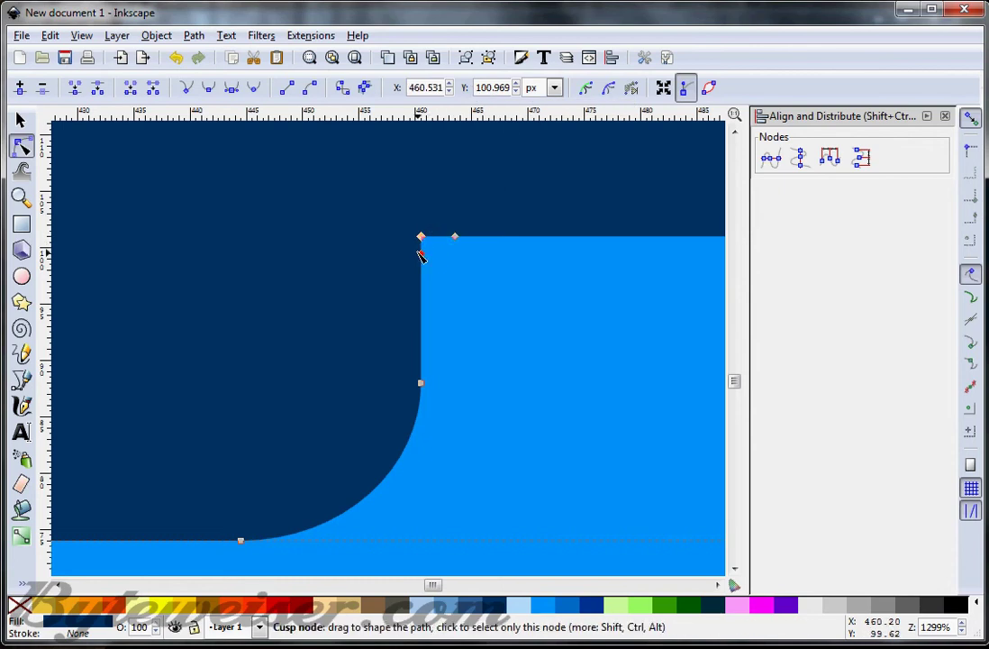
{"action": "left_click", "coordinate": [420, 254]}
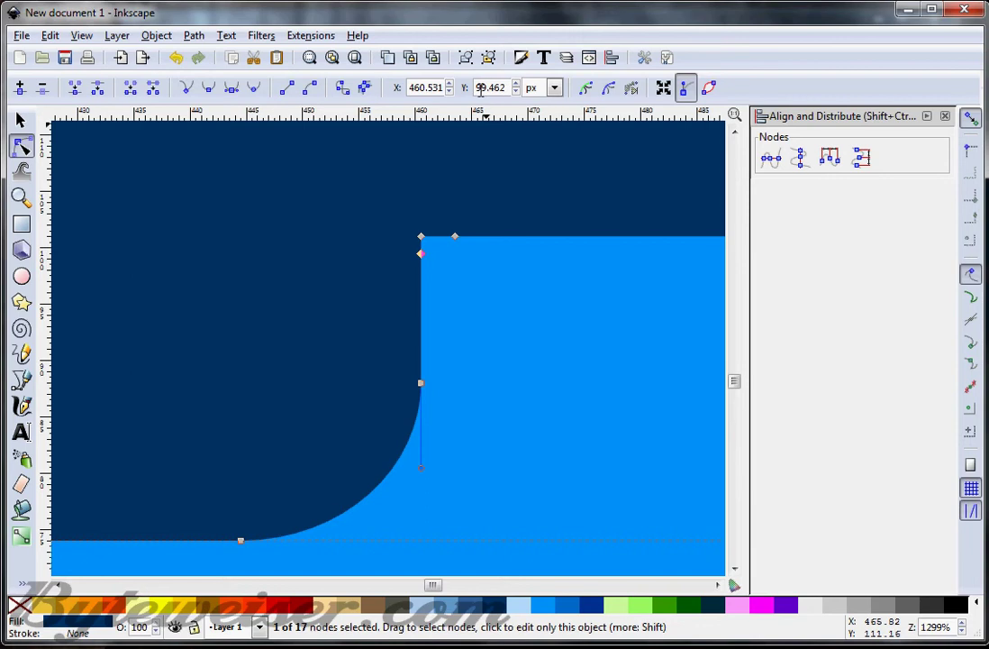
{"action": "left_click_drag", "start_coordinate": [481, 87], "coordinate": [543, 87]}
{"action": "type", "text": "7.969"}
{"action": "key", "text": "Return"}
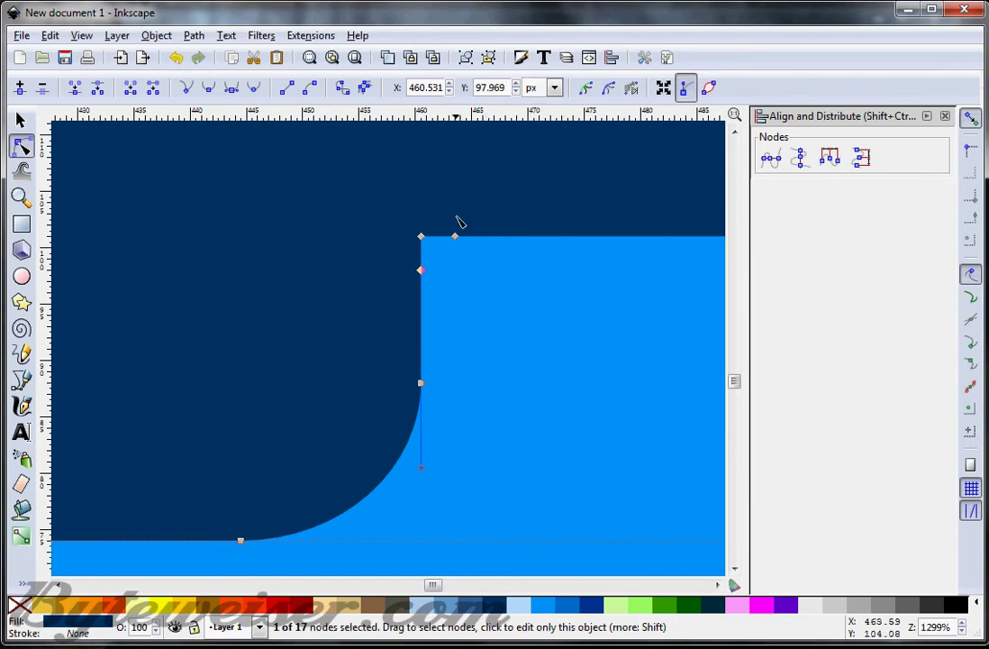
{"action": "left_click", "coordinate": [420, 238]}
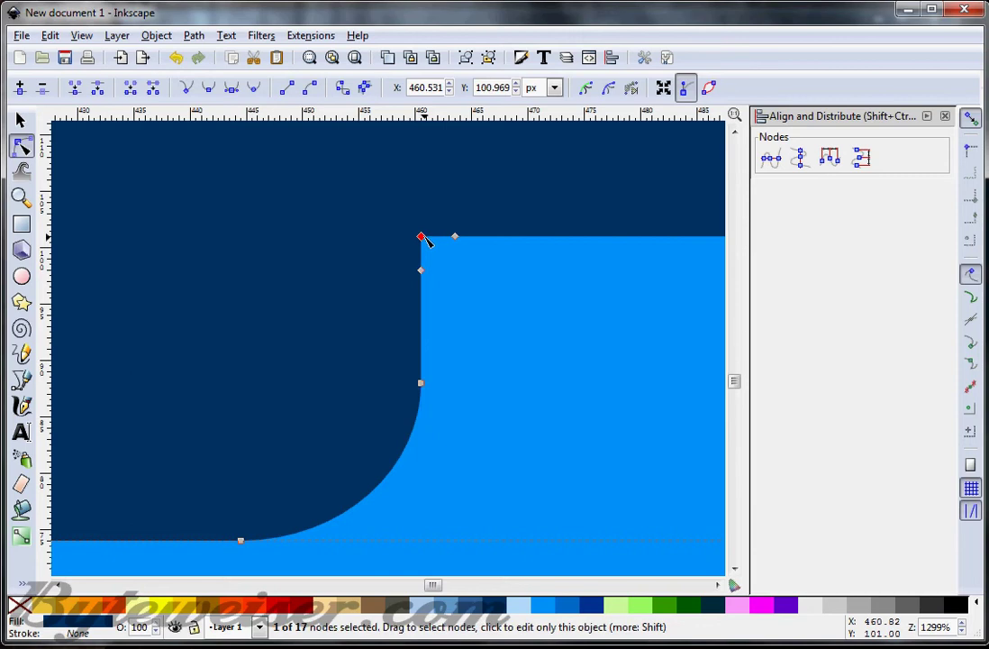
{"action": "key", "text": "Escape"}
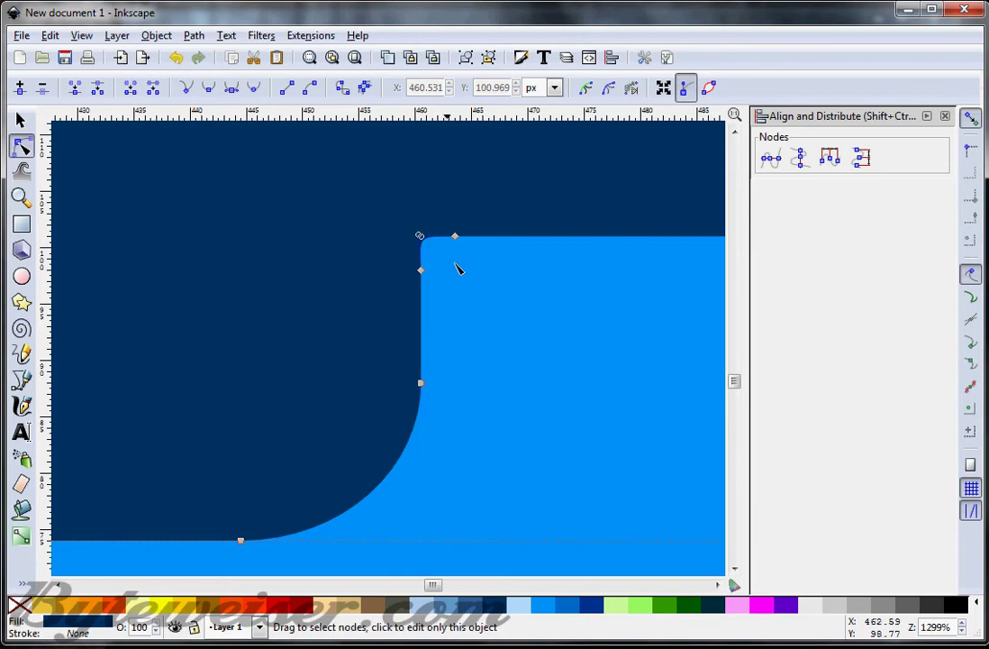
{"action": "mouse_move", "coordinate": [420, 236]}
{"action": "left_mouse_down"}
{"action": "mouse_move", "coordinate": [441, 239]}
{"action": "mouse_move", "coordinate": [424, 253]}
{"action": "mouse_move", "coordinate": [420, 245]}
{"action": "left_mouse_up"}
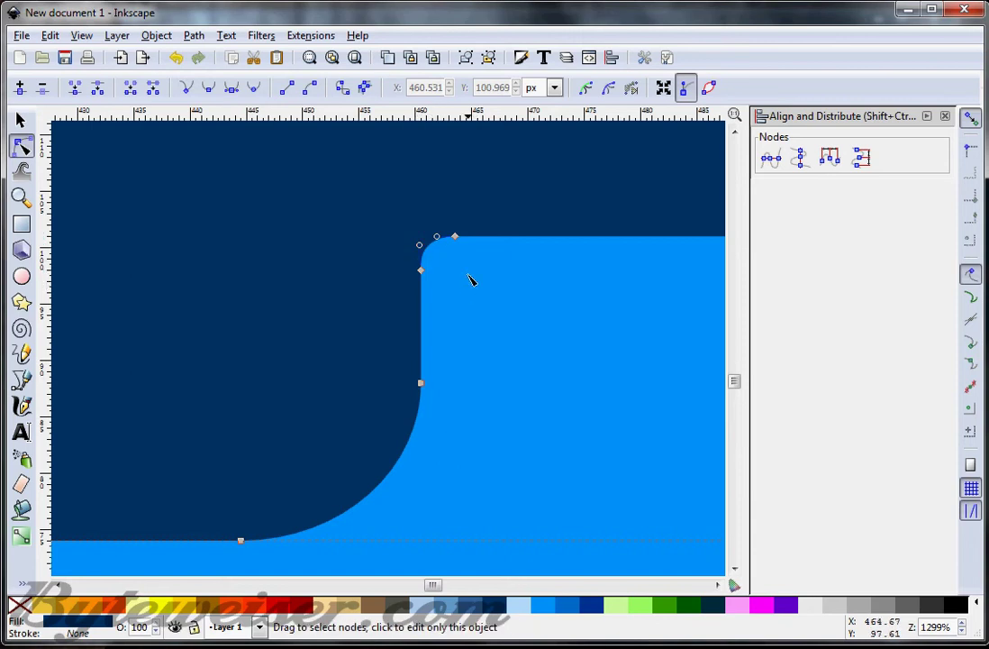
{"action": "left_click", "coordinate": [486, 301]}
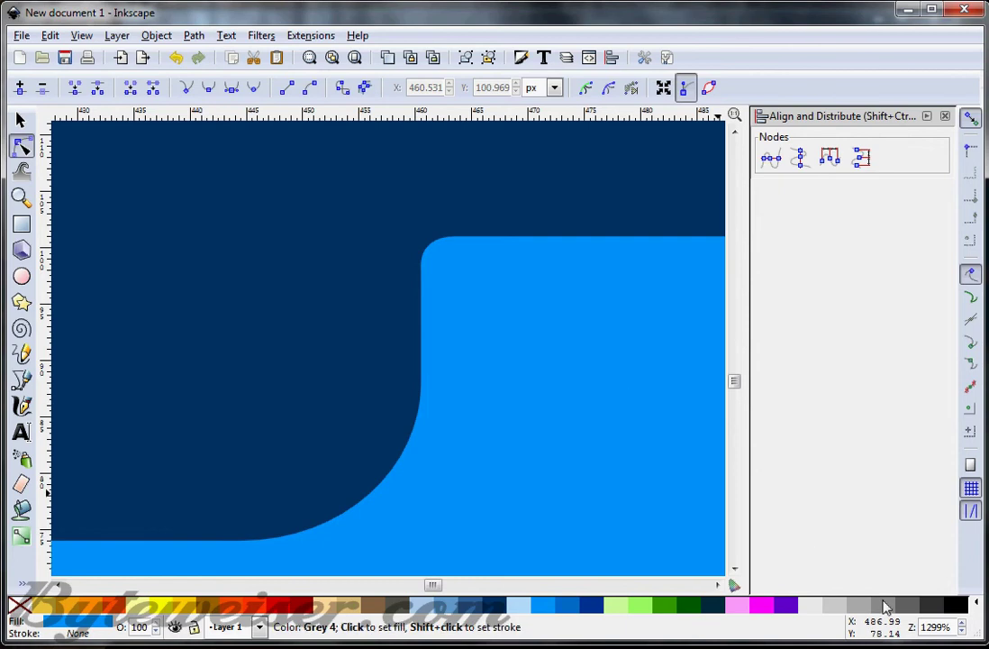
Step: Zoom out to 132% and scroll to view the whole plate beside the reference photo
{"action": "left_click", "coordinate": [962, 632]}
{"action": "left_click_drag", "start_coordinate": [495, 585], "coordinate": [462, 586]}
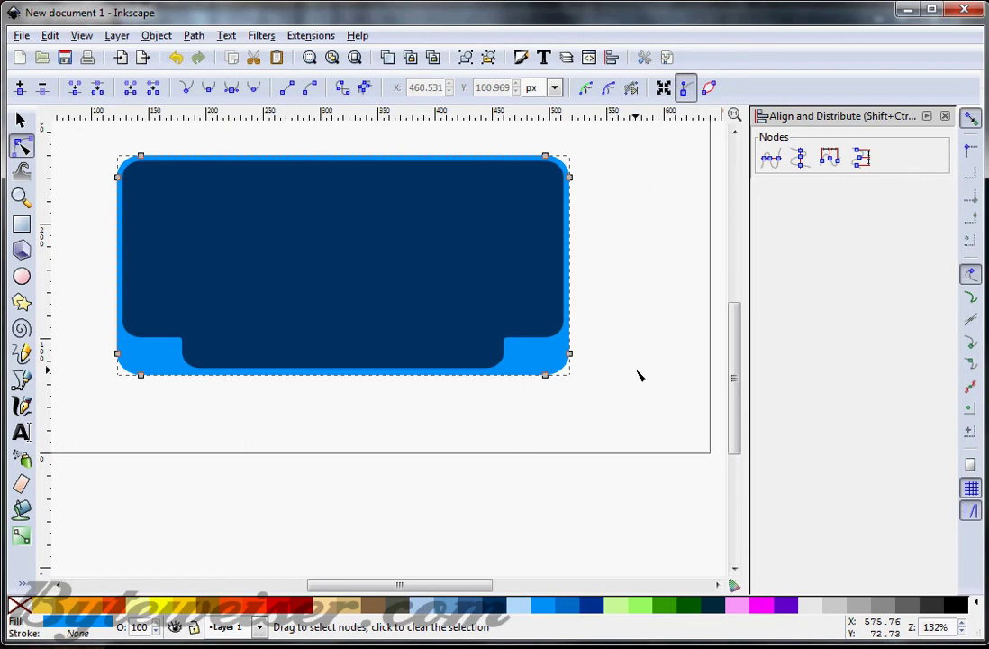
{"action": "scroll", "coordinate": [637, 376], "scroll_direction": "up", "scroll_amount": 1}
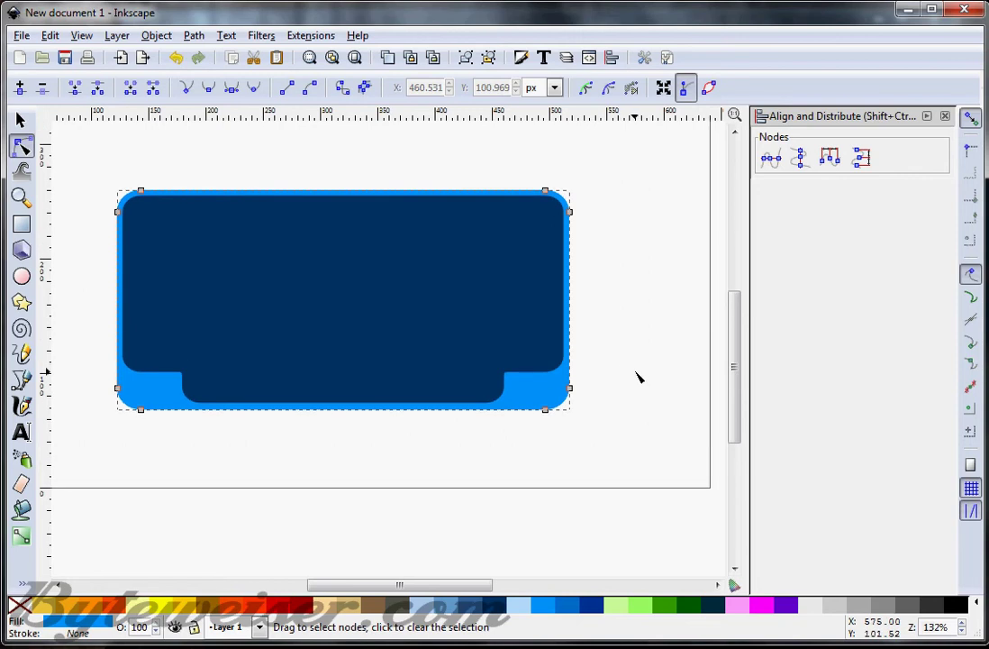
{"action": "scroll", "coordinate": [638, 377], "scroll_direction": "up", "scroll_amount": 1}
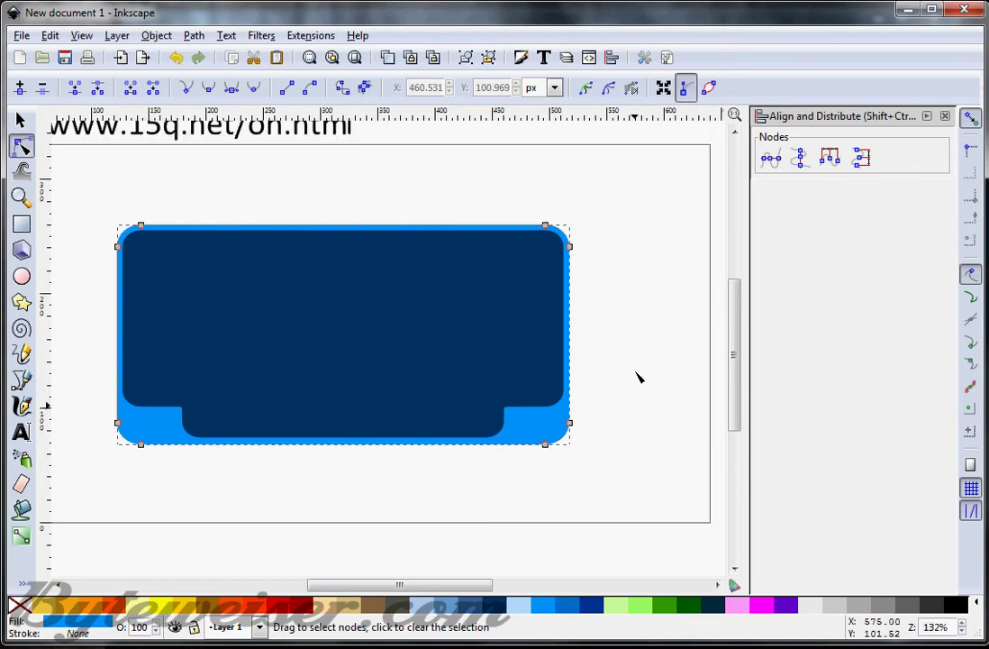
{"action": "scroll", "coordinate": [638, 376], "scroll_direction": "up", "scroll_amount": 2}
{"action": "scroll", "coordinate": [638, 376], "scroll_direction": "up", "scroll_amount": 1}
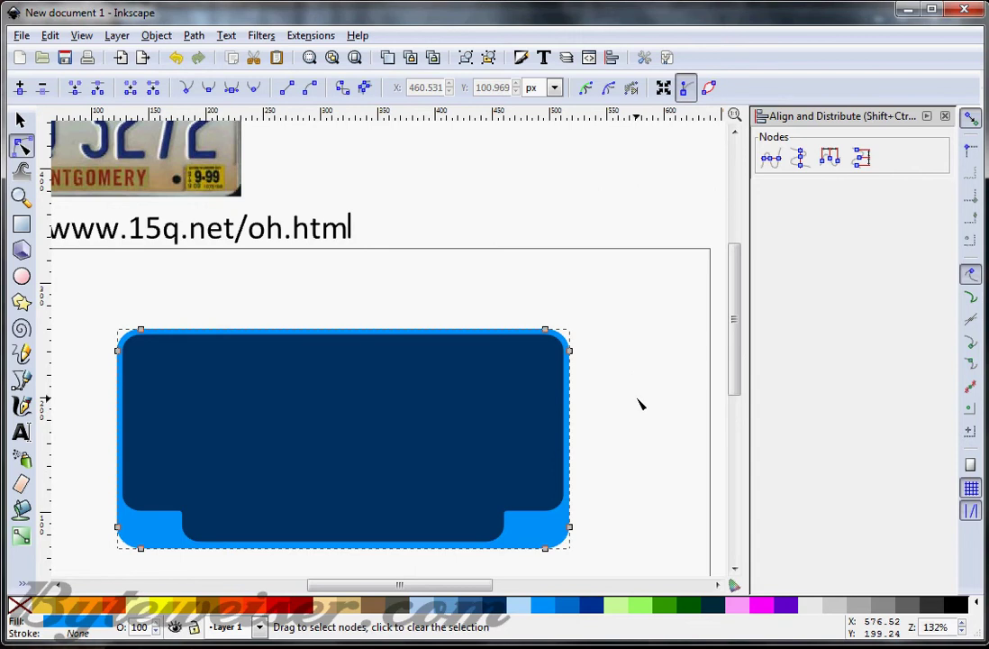
{"action": "scroll", "coordinate": [610, 343], "scroll_direction": "up", "scroll_amount": 1}
{"action": "scroll", "coordinate": [610, 344], "scroll_direction": "up", "scroll_amount": 2}
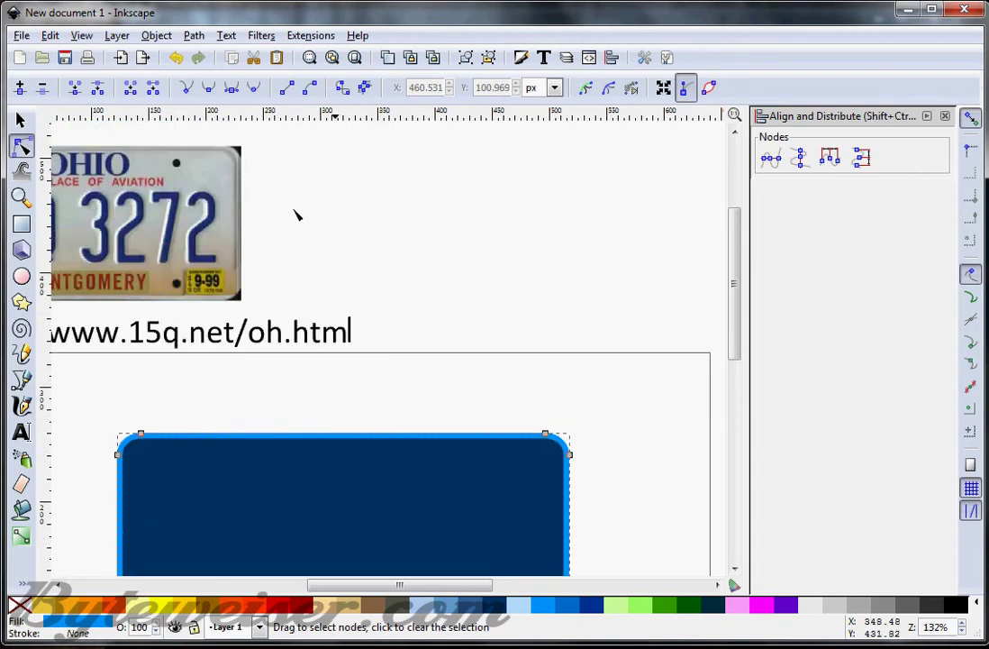
{"action": "left_click_drag", "start_coordinate": [430, 588], "coordinate": [470, 584]}
{"action": "scroll", "coordinate": [464, 408], "scroll_direction": "down", "scroll_amount": 1}
Step: Add the text OHIO in bold David font
{"action": "left_click", "coordinate": [21, 432]}
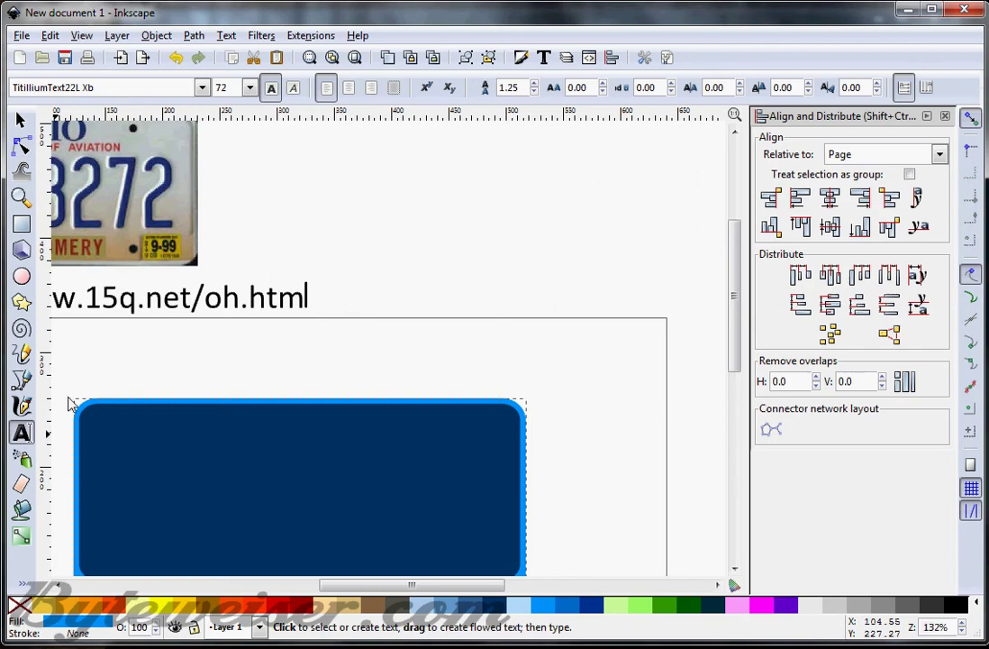
{"action": "left_click_drag", "start_coordinate": [111, 341], "coordinate": [420, 415]}
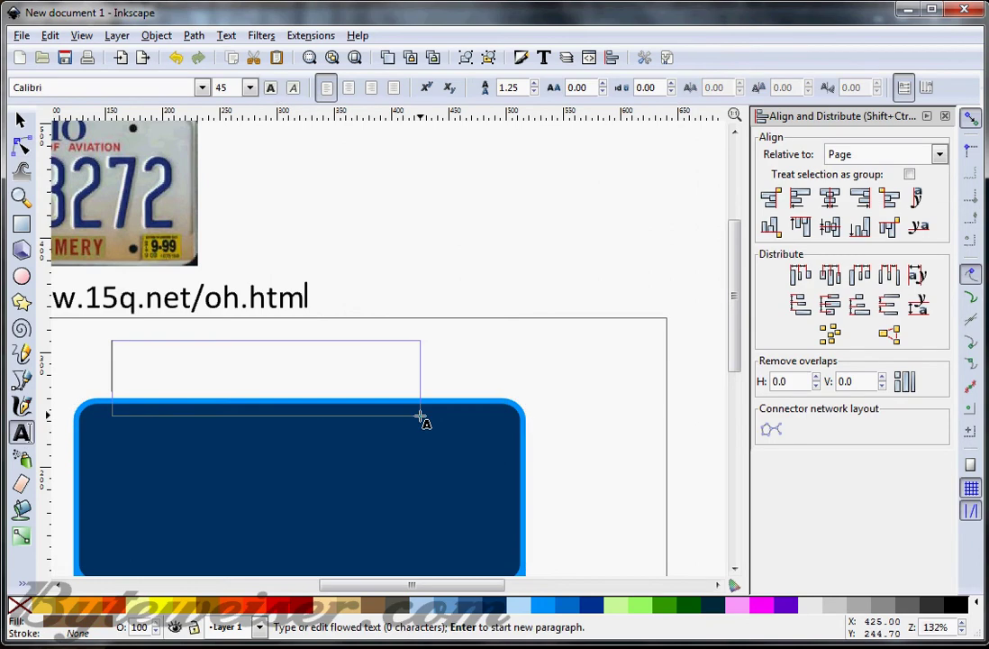
{"action": "type", "text": "OHIO"}
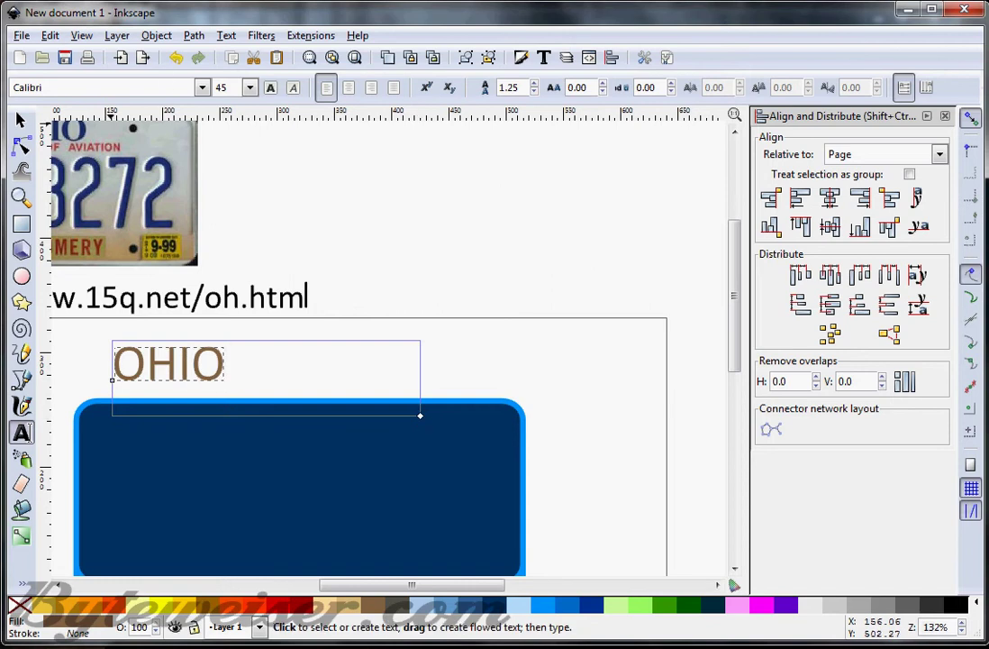
{"action": "left_click", "coordinate": [202, 87]}
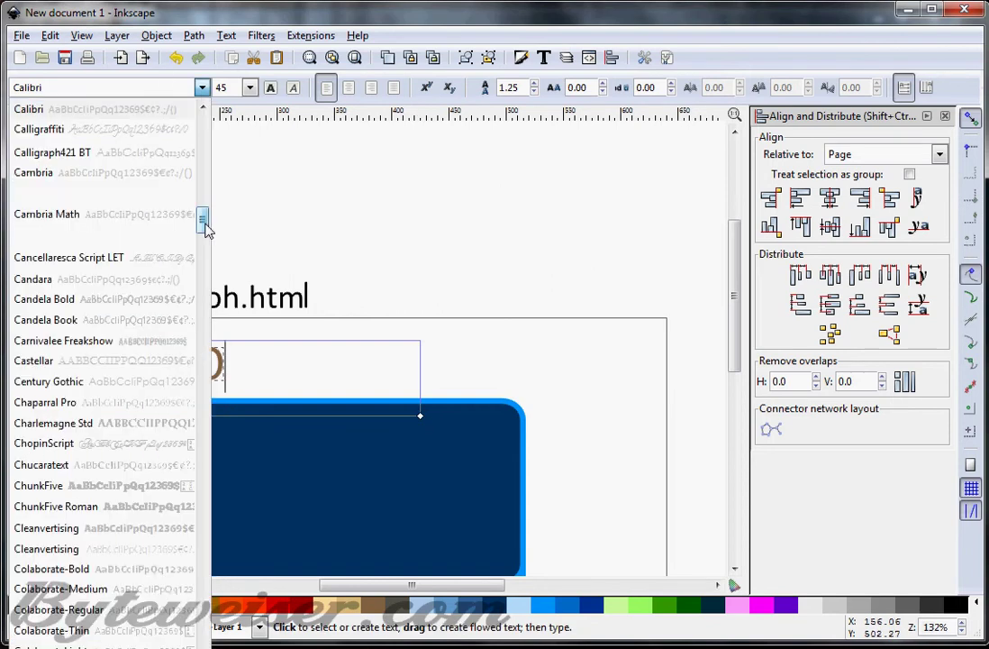
{"action": "left_click_drag", "start_coordinate": [205, 223], "coordinate": [202, 266]}
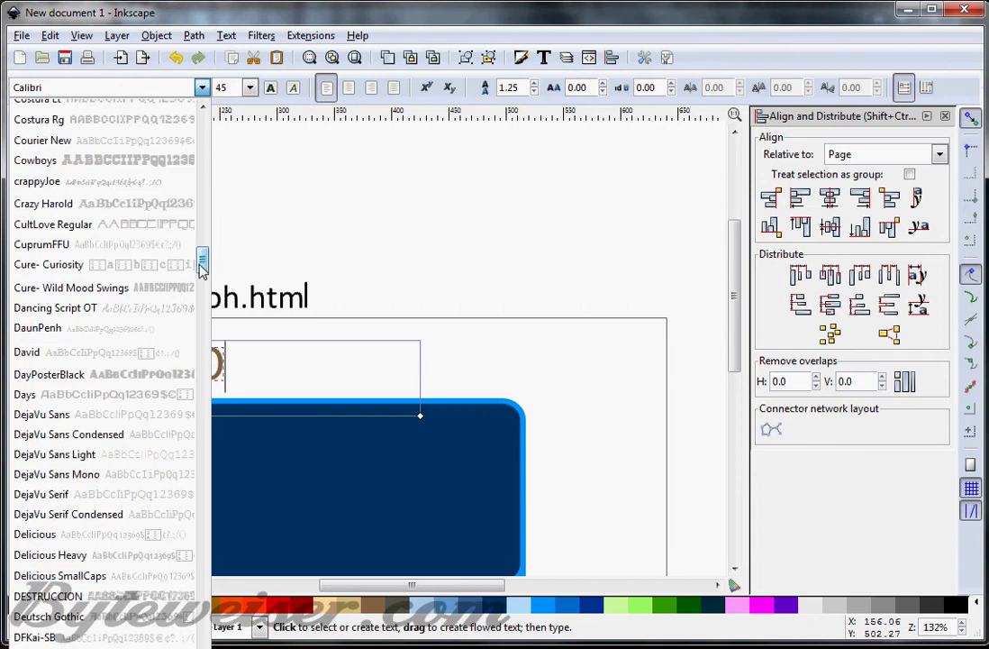
{"action": "left_click", "coordinate": [127, 358]}
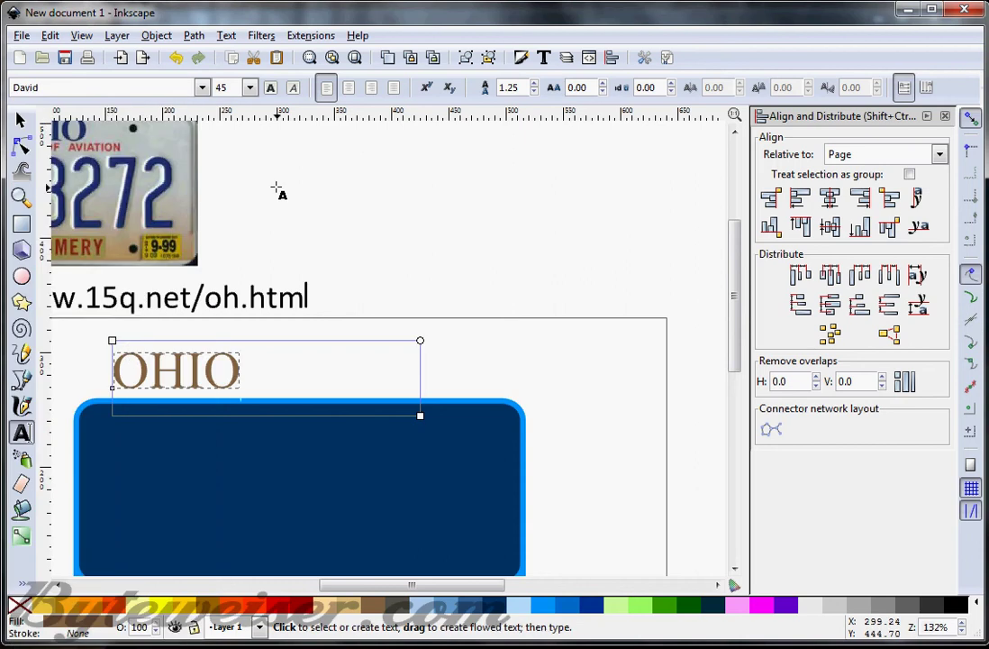
{"action": "left_click", "coordinate": [270, 87]}
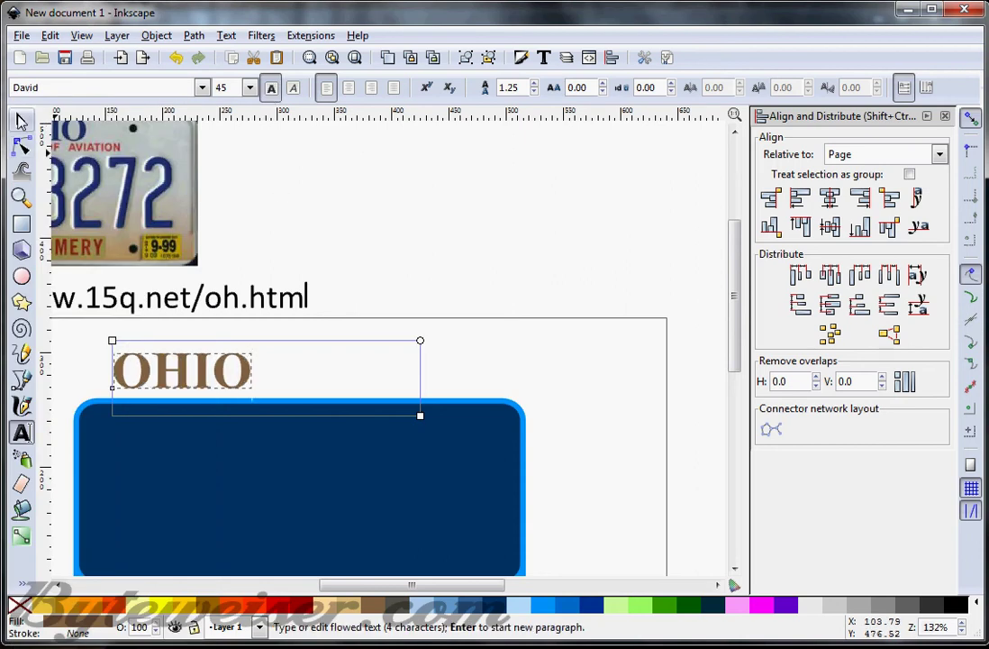
Step: Move OHIO onto the navy plate, centre it horizontally and nudge it up slightly
{"action": "left_click", "coordinate": [20, 119]}
{"action": "scroll", "coordinate": [205, 260], "scroll_direction": "up", "scroll_amount": 2}
{"action": "scroll", "coordinate": [354, 594], "scroll_direction": "left", "scroll_amount": 4}
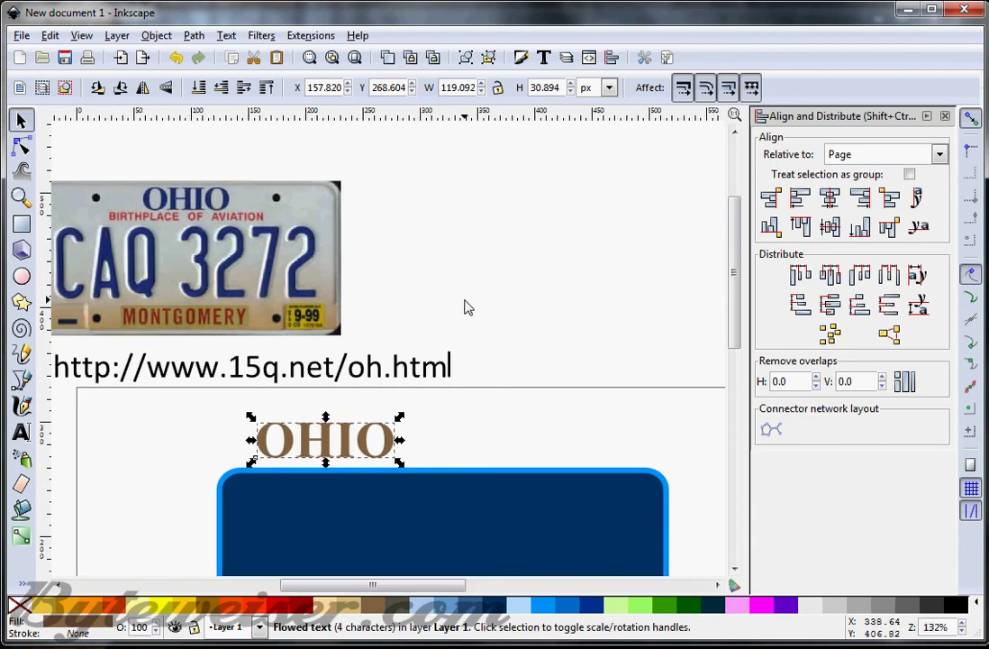
{"action": "scroll", "coordinate": [419, 304], "scroll_direction": "down", "scroll_amount": 2}
{"action": "left_click_drag", "start_coordinate": [310, 378], "coordinate": [428, 451]}
{"action": "left_click", "coordinate": [829, 198]}
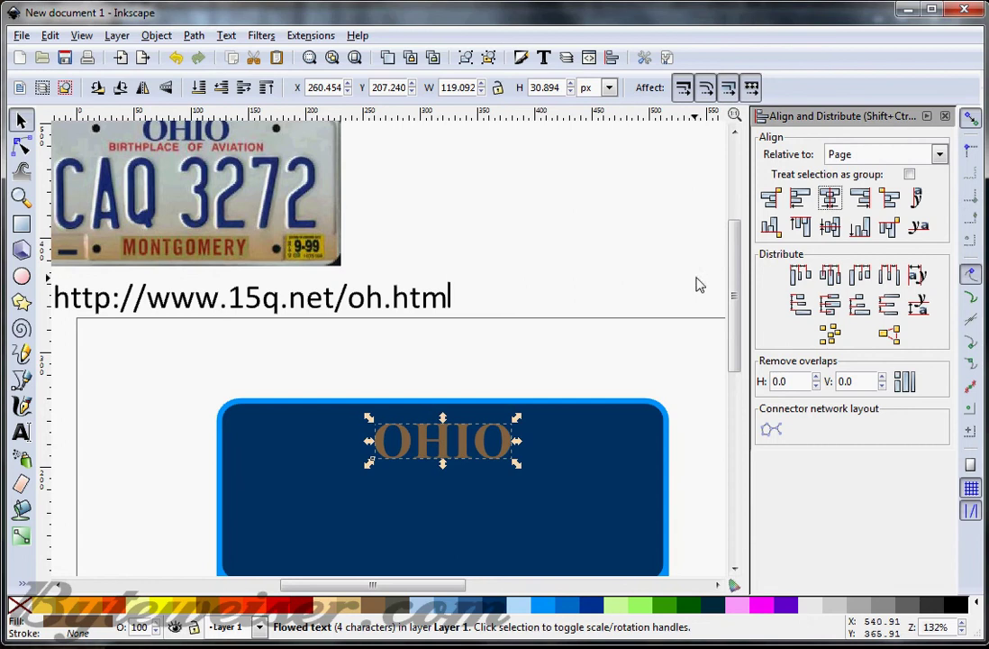
{"action": "key", "text": "Up"}
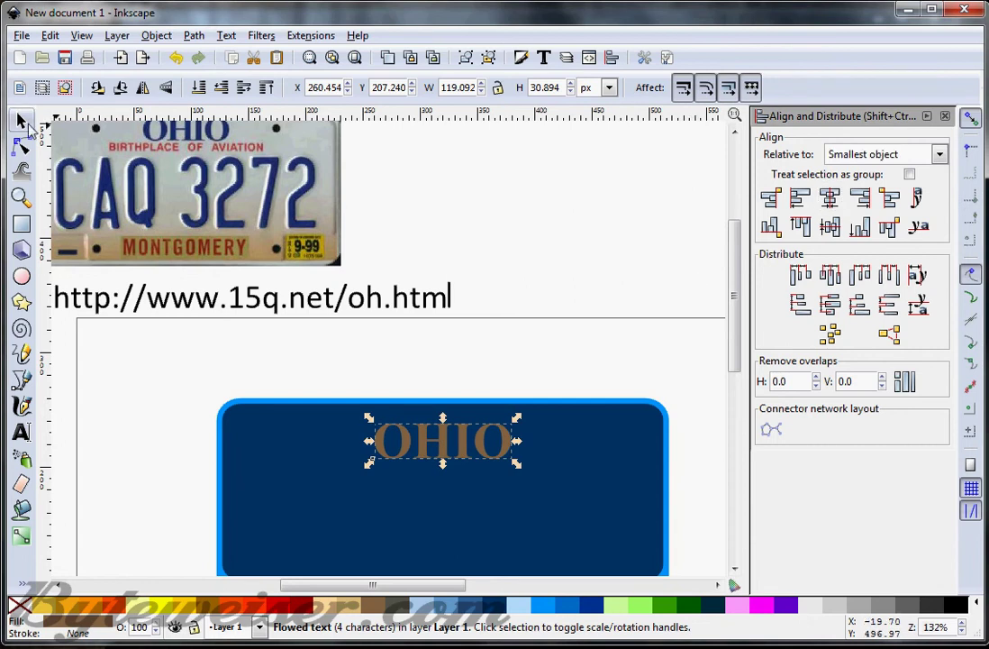
{"action": "key", "text": "Up"}
{"action": "key", "text": "Up"}
{"action": "key", "text": "Up"}
{"action": "key", "text": "Up"}
{"action": "key", "text": "Up"}
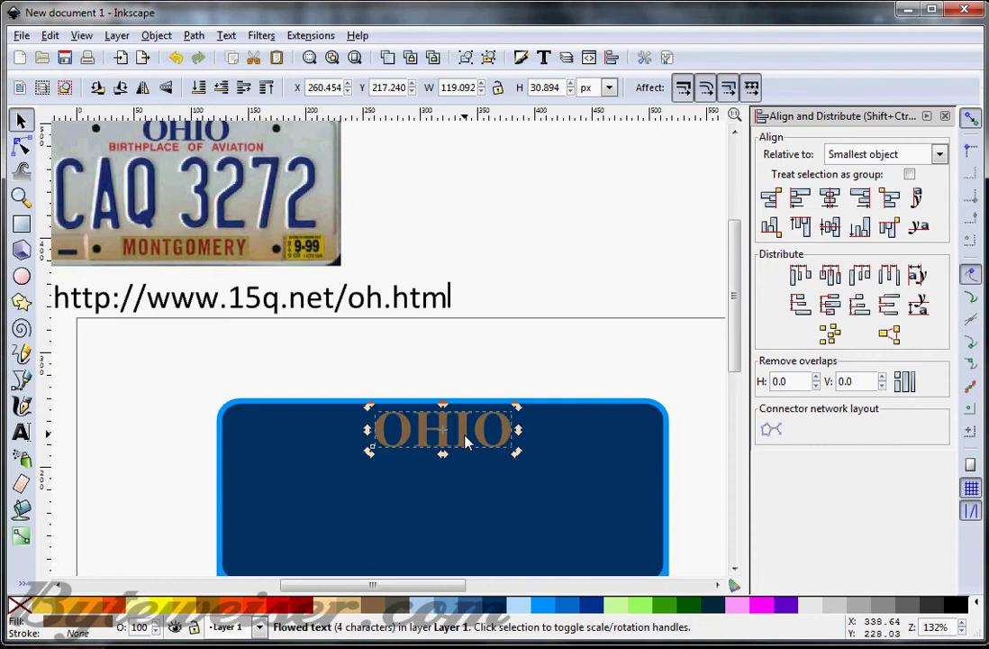
{"action": "left_click", "coordinate": [505, 291]}
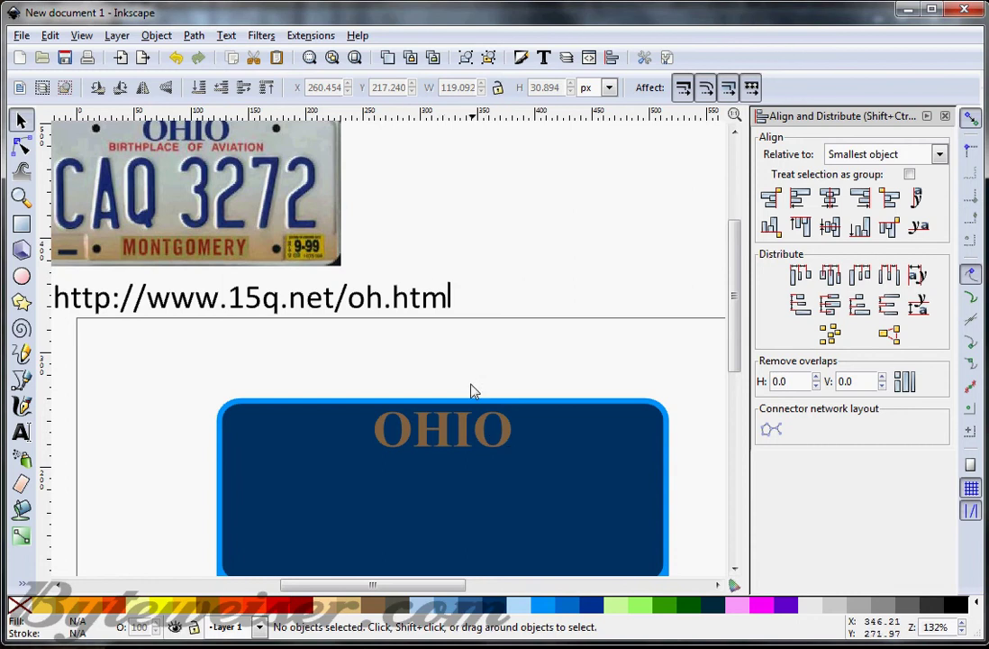
Step: Type 'BIRTHPLACE OF' in a new text frame and widen it so AVIATION shows
{"action": "left_click", "coordinate": [21, 432]}
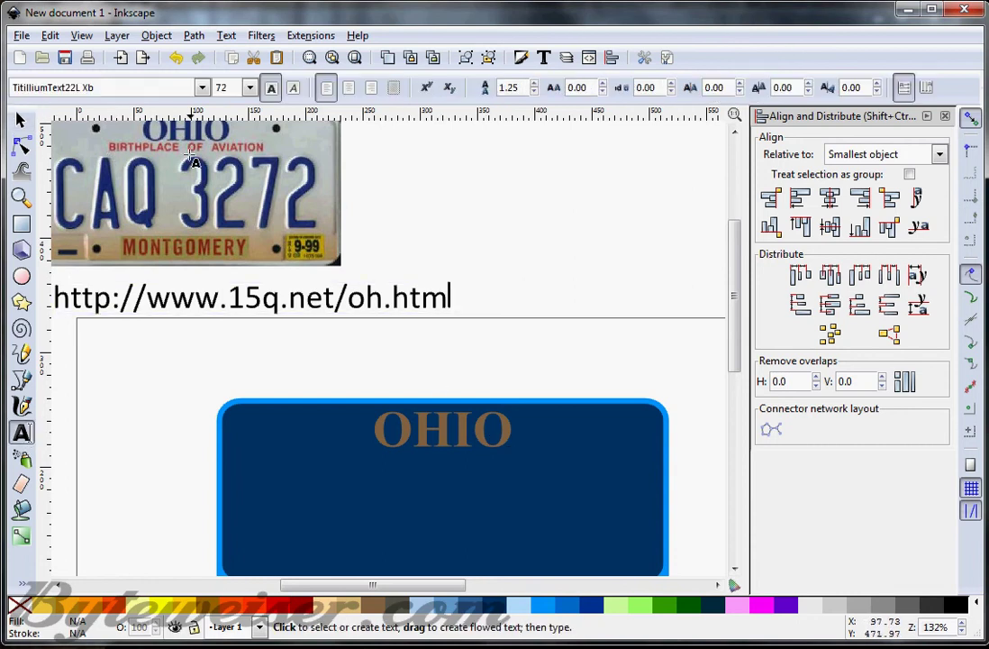
{"action": "left_click_drag", "start_coordinate": [164, 332], "coordinate": [705, 391]}
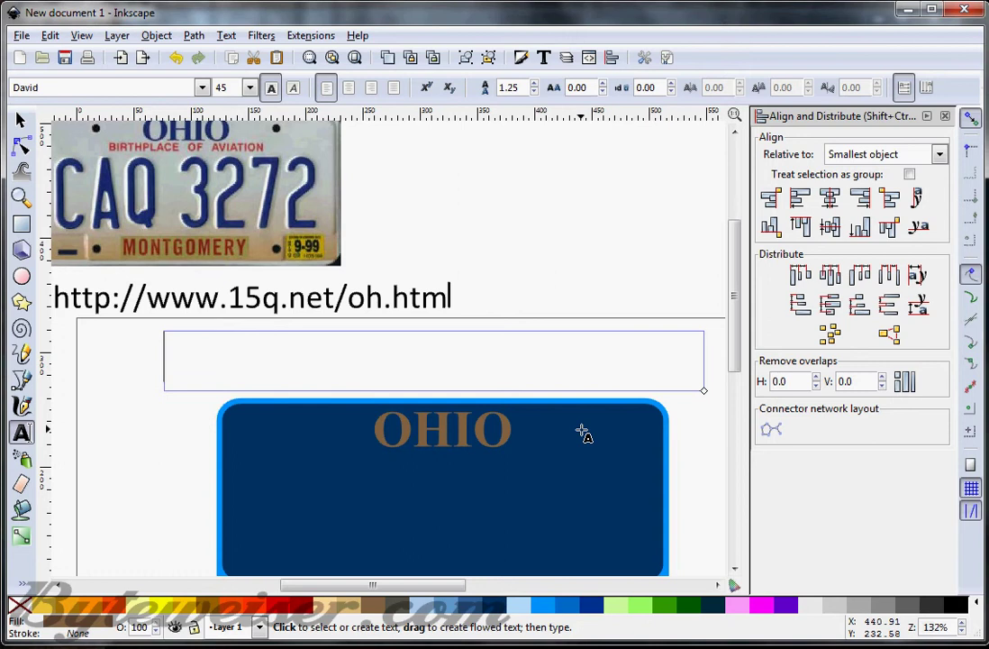
{"action": "type", "text": "BIRTH"}
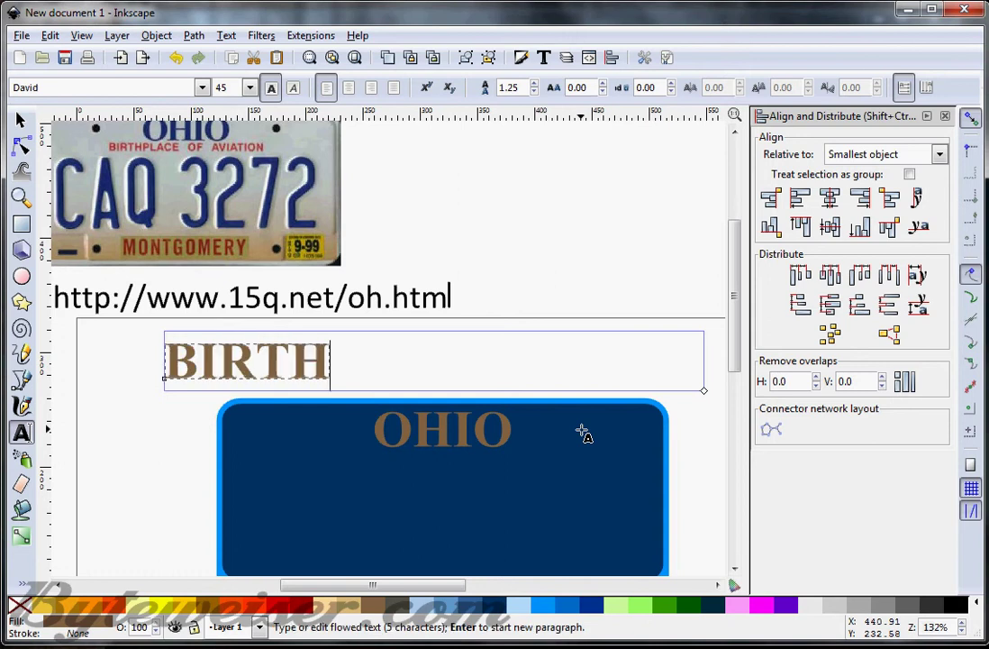
{"action": "type", "text": "PLAC"}
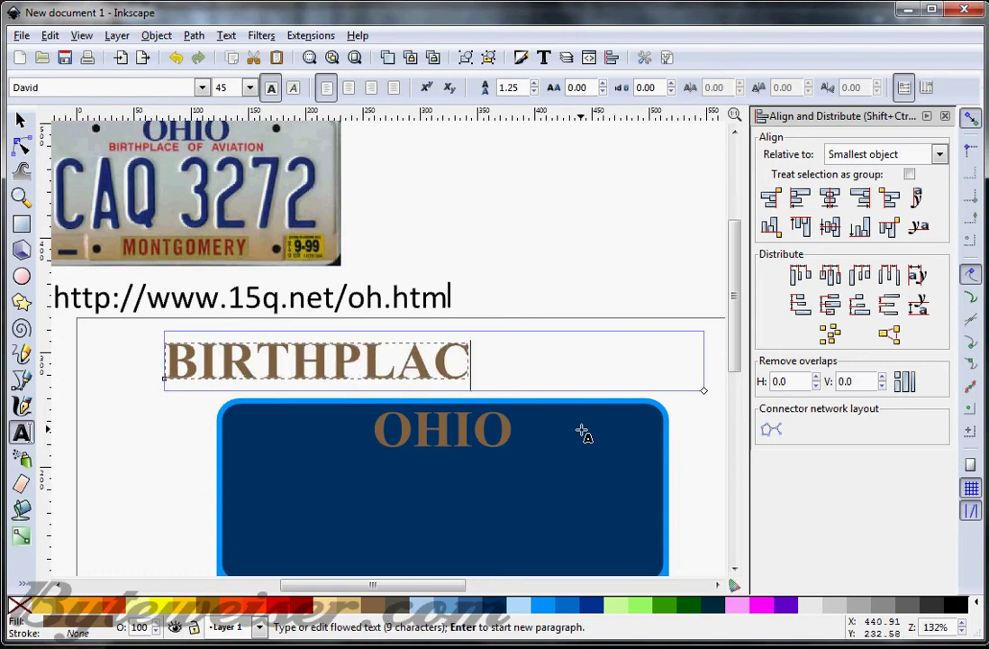
{"action": "type", "text": "E OF"}
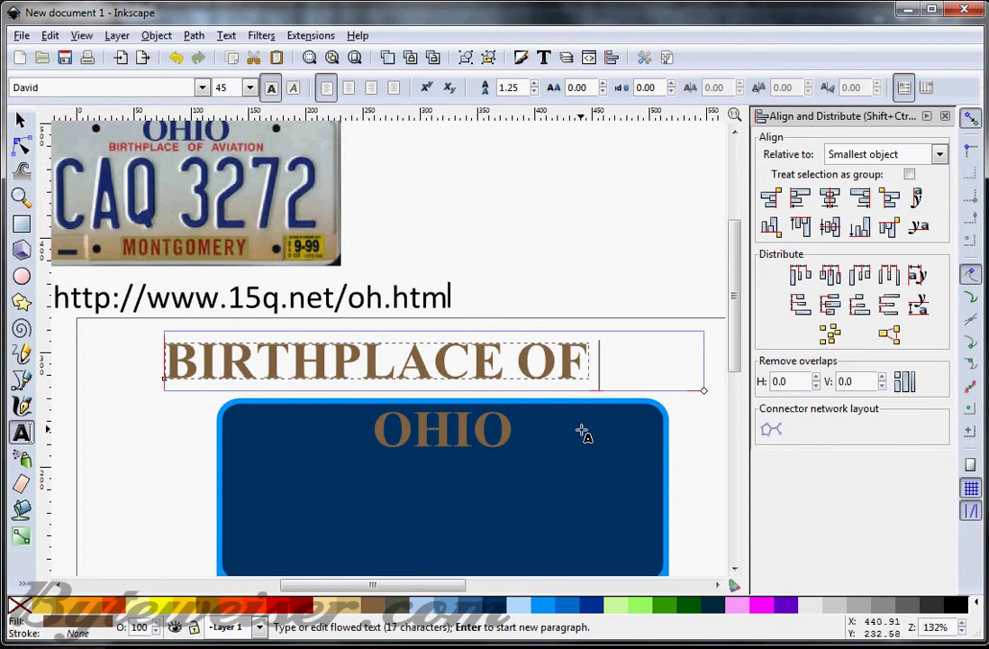
{"action": "key", "text": "Return"}
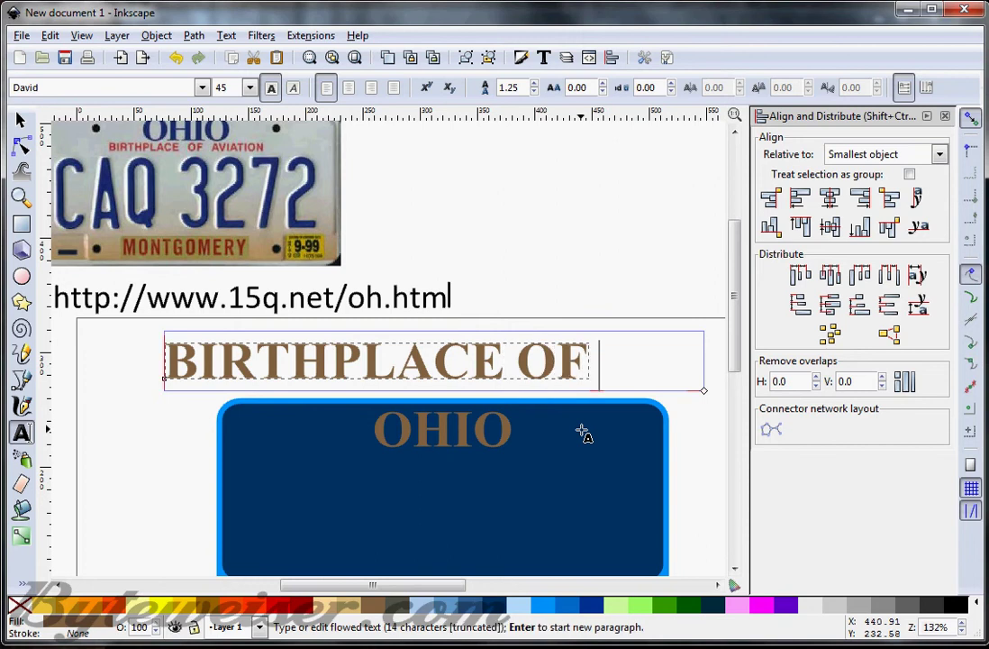
{"action": "left_click_drag", "start_coordinate": [452, 587], "coordinate": [498, 590]}
{"action": "left_click_drag", "start_coordinate": [523, 391], "coordinate": [693, 391]}
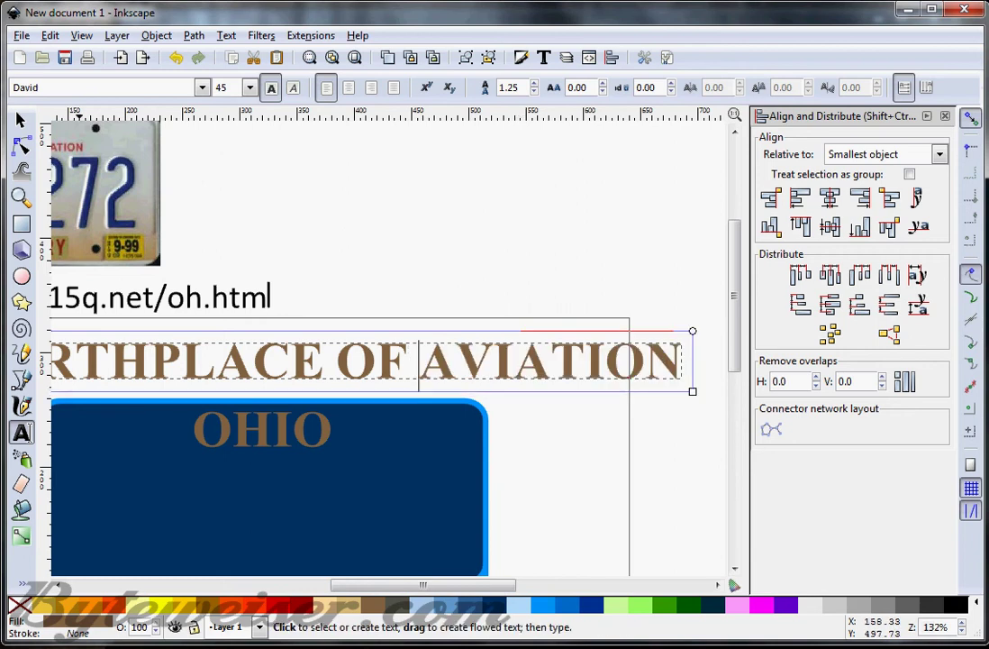
Step: Set the slogan font to Arial and shrink it to fit under OHIO
{"action": "left_click", "coordinate": [202, 88]}
{"action": "left_click_drag", "start_coordinate": [200, 259], "coordinate": [202, 158]}
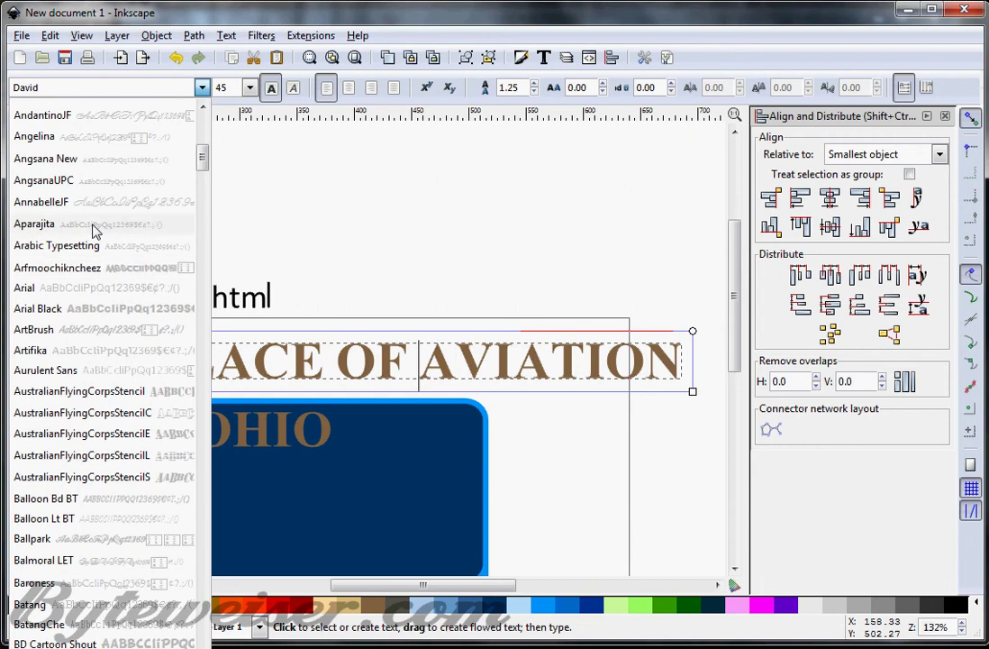
{"action": "left_click", "coordinate": [89, 289]}
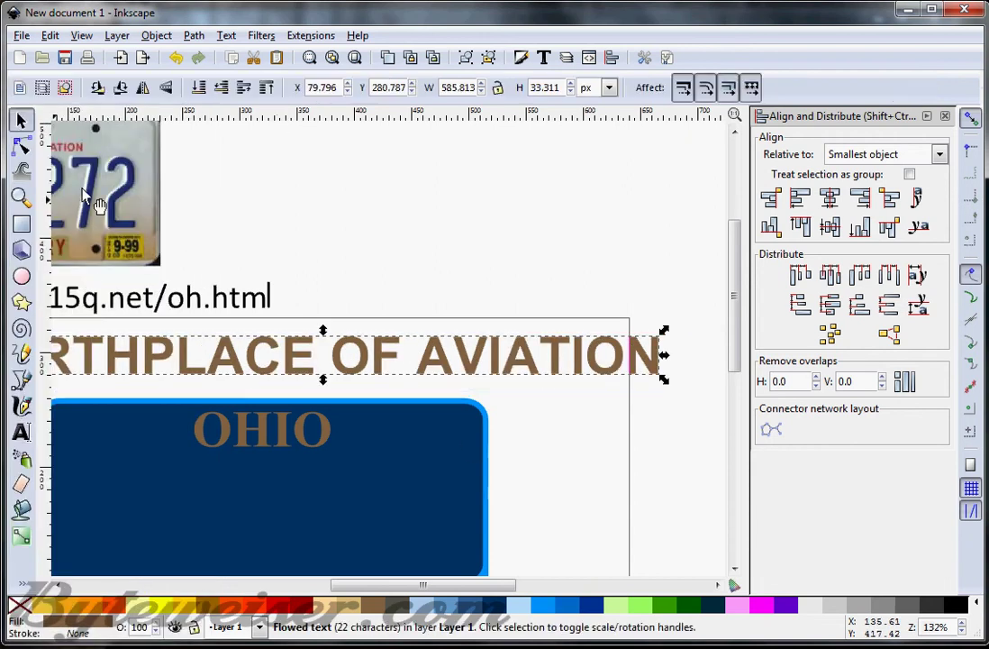
{"action": "left_click_drag", "start_coordinate": [667, 347], "coordinate": [631, 347]}
{"action": "left_click_drag", "start_coordinate": [435, 587], "coordinate": [376, 585]}
{"action": "left_click_drag", "start_coordinate": [426, 368], "coordinate": [367, 474]}
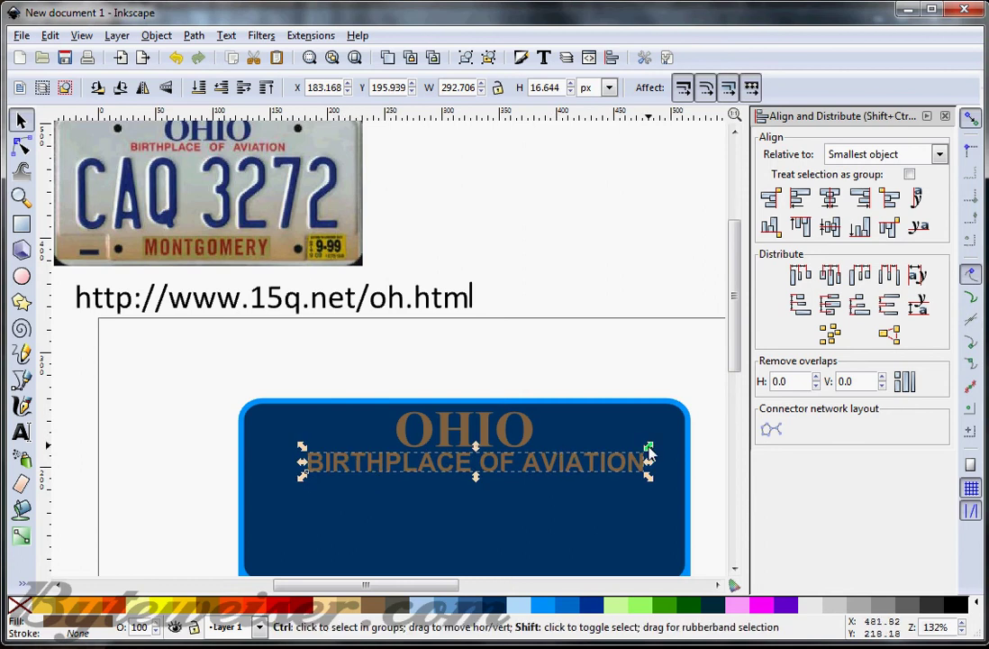
{"action": "left_click_drag", "start_coordinate": [649, 448], "coordinate": [550, 461]}
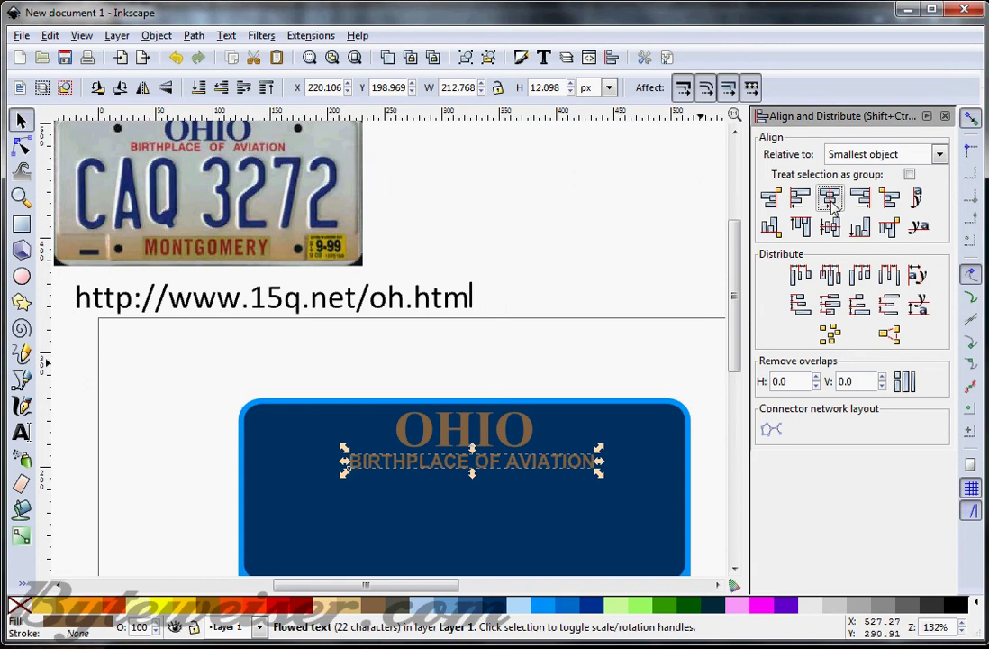
Step: Centre the slogan horizontally on the plate and nudge it into place beneath OHIO
{"action": "left_click", "coordinate": [830, 200]}
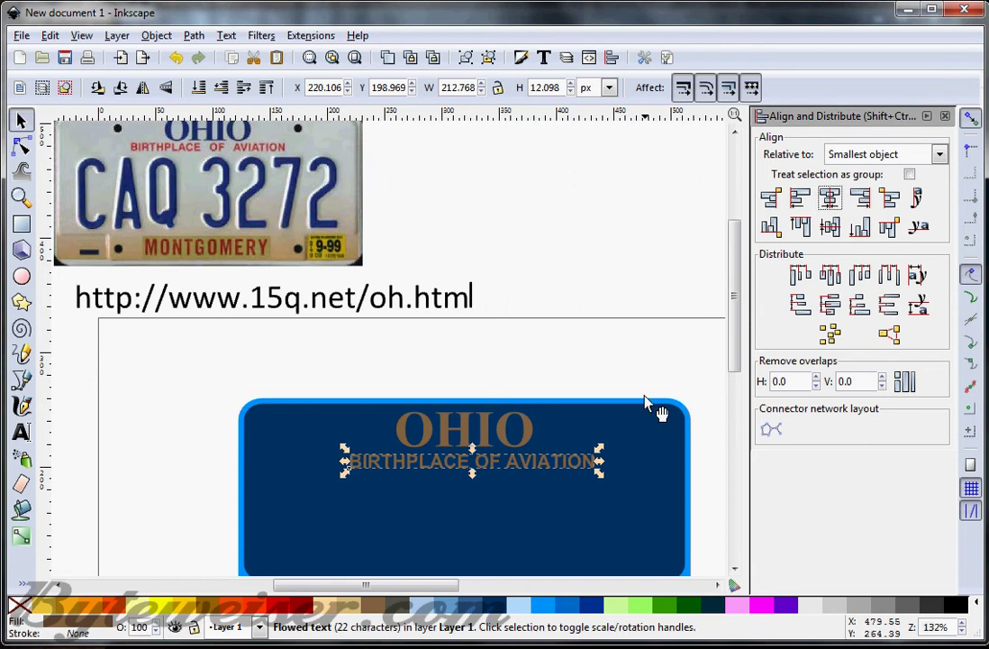
{"action": "left_click", "coordinate": [569, 464]}
{"action": "key", "text": "Up"}
{"action": "key", "text": "Up"}
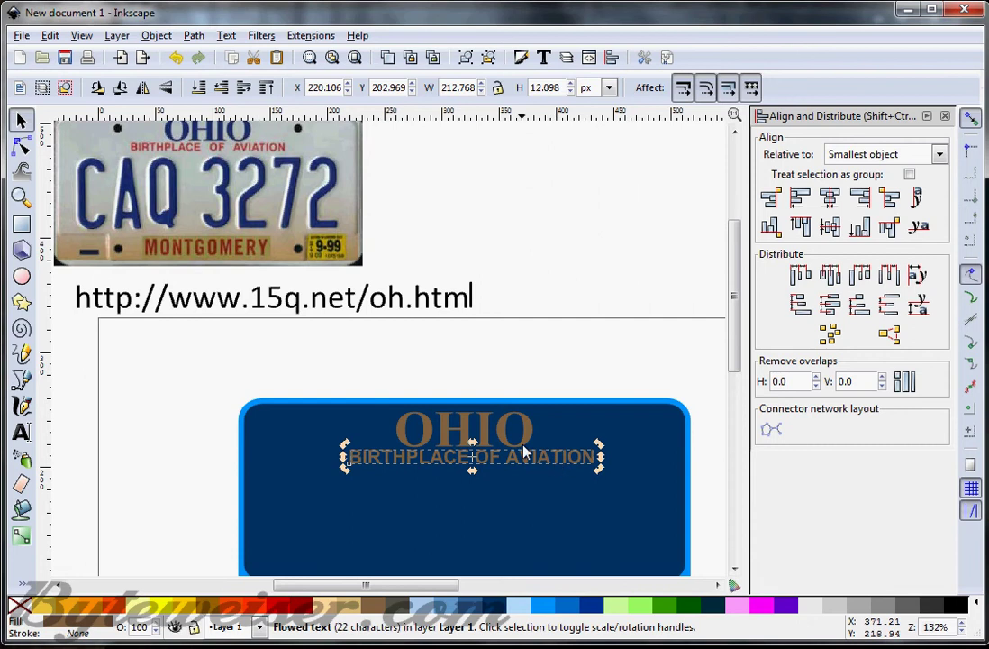
{"action": "left_click", "coordinate": [535, 251]}
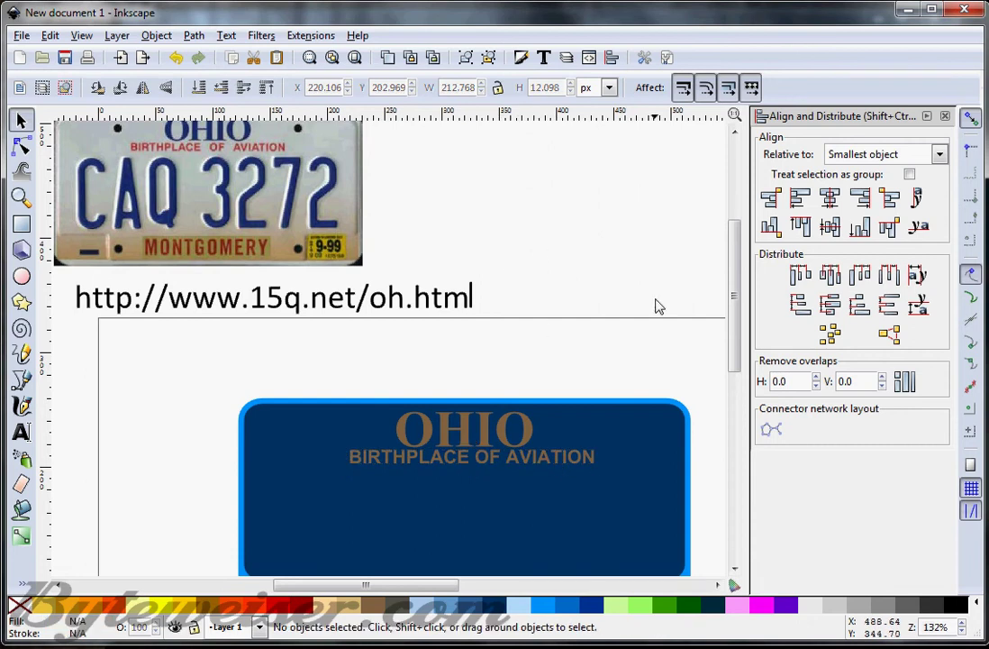
Step: Type 'BYTEWSR' in the License Plate font in a new text frame above the plate
{"action": "scroll", "coordinate": [648, 302], "scroll_direction": "down", "scroll_amount": 1}
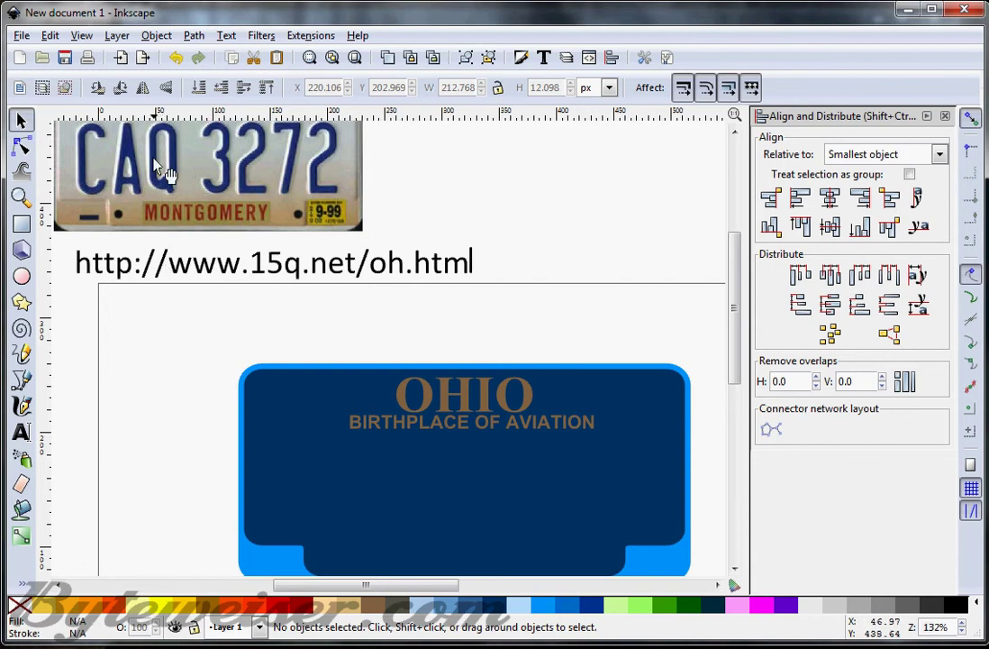
{"action": "scroll", "coordinate": [147, 151], "scroll_direction": "up", "scroll_amount": 1}
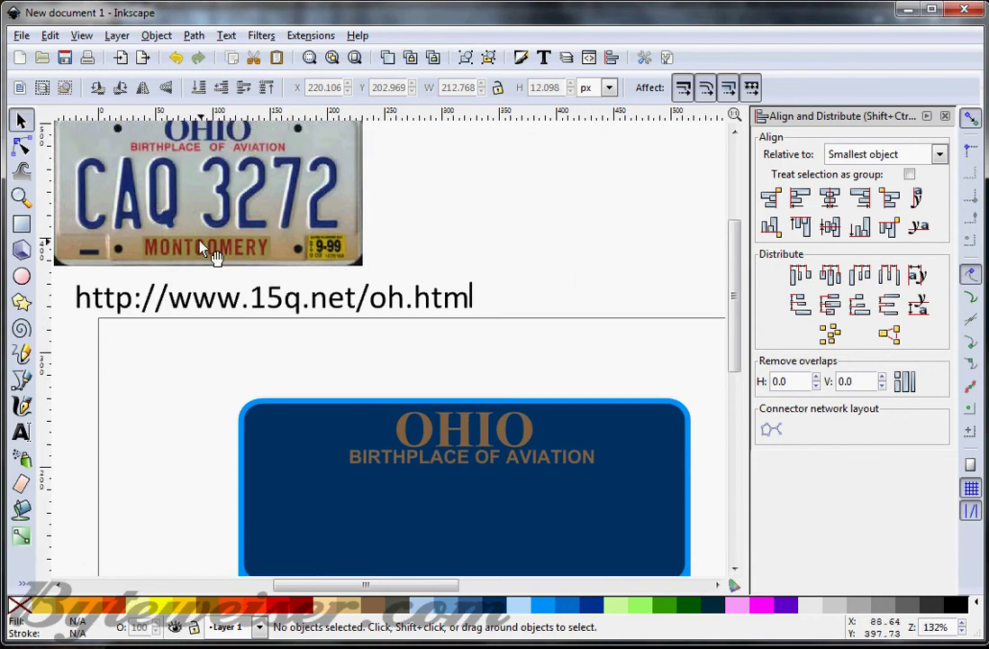
{"action": "left_click", "coordinate": [22, 432]}
{"action": "left_click_drag", "start_coordinate": [161, 326], "coordinate": [705, 478]}
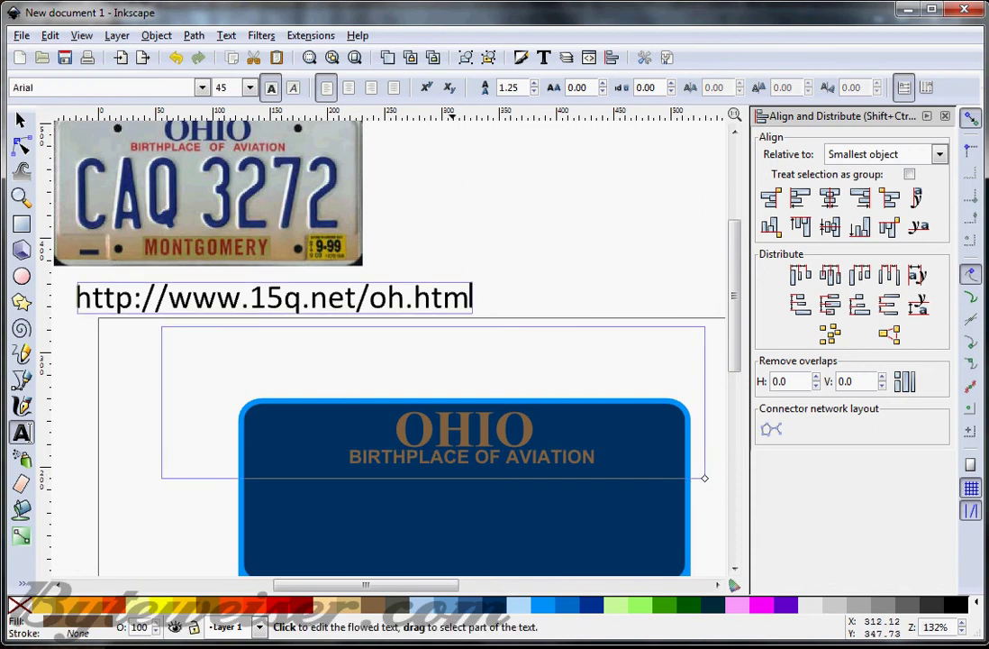
{"action": "left_click", "coordinate": [199, 88]}
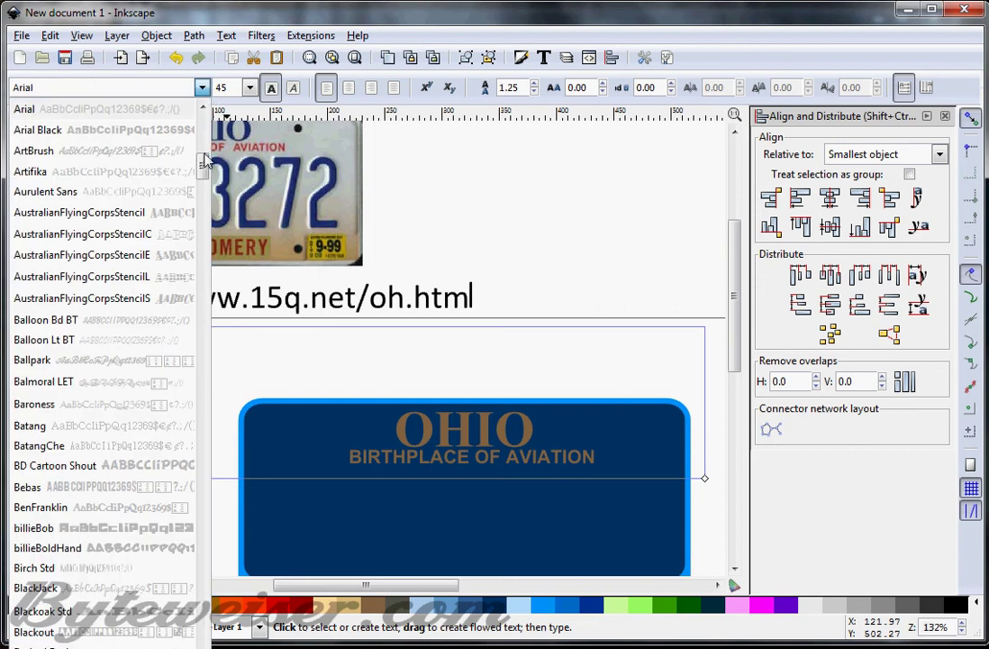
{"action": "left_click_drag", "start_coordinate": [203, 159], "coordinate": [200, 436]}
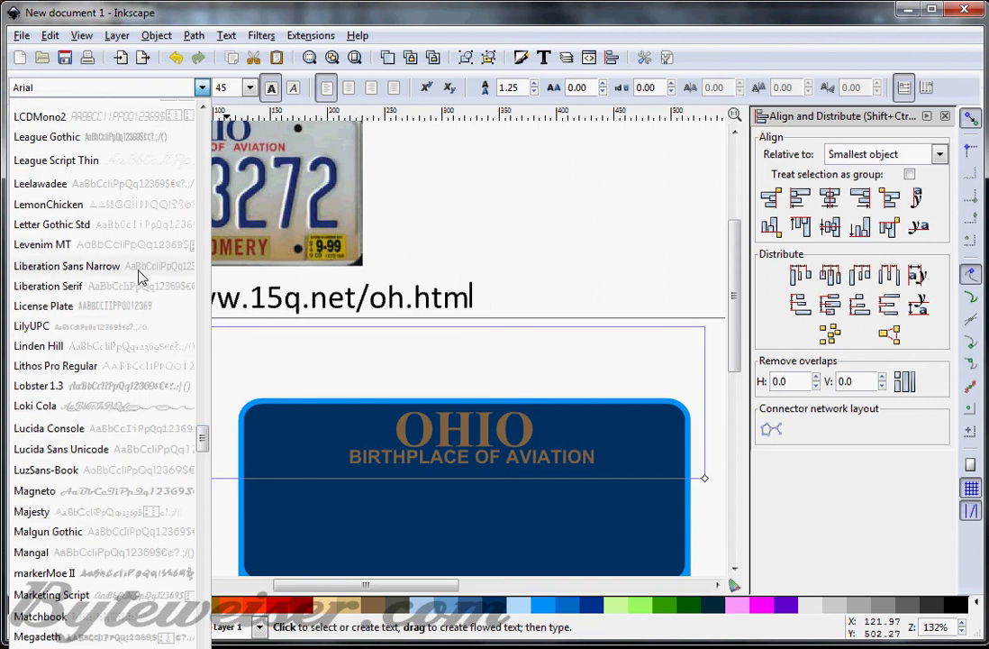
{"action": "left_click", "coordinate": [128, 311]}
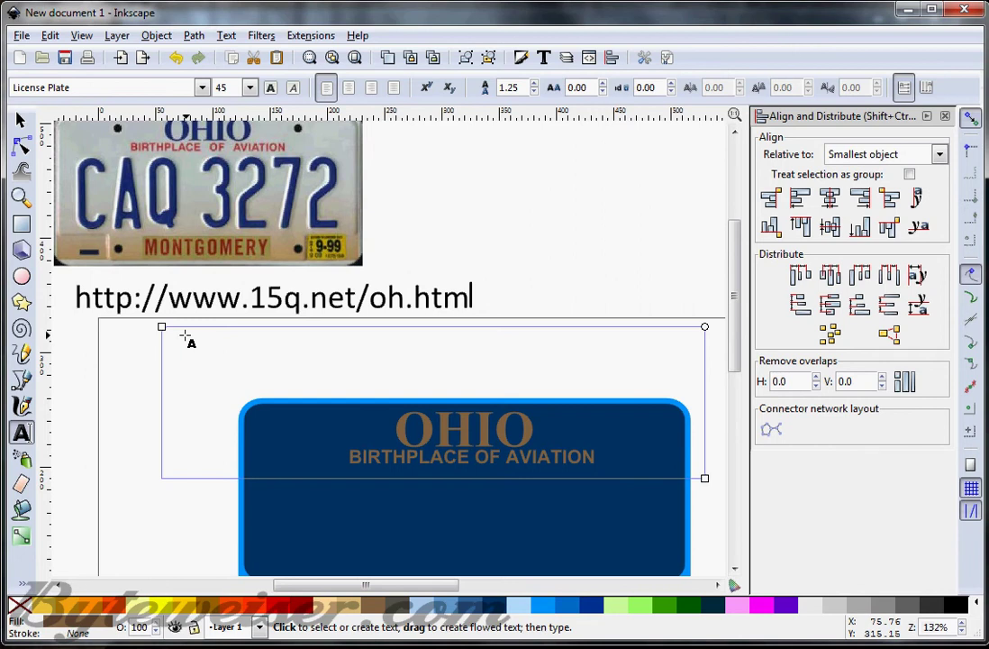
{"action": "type", "text": "BY"}
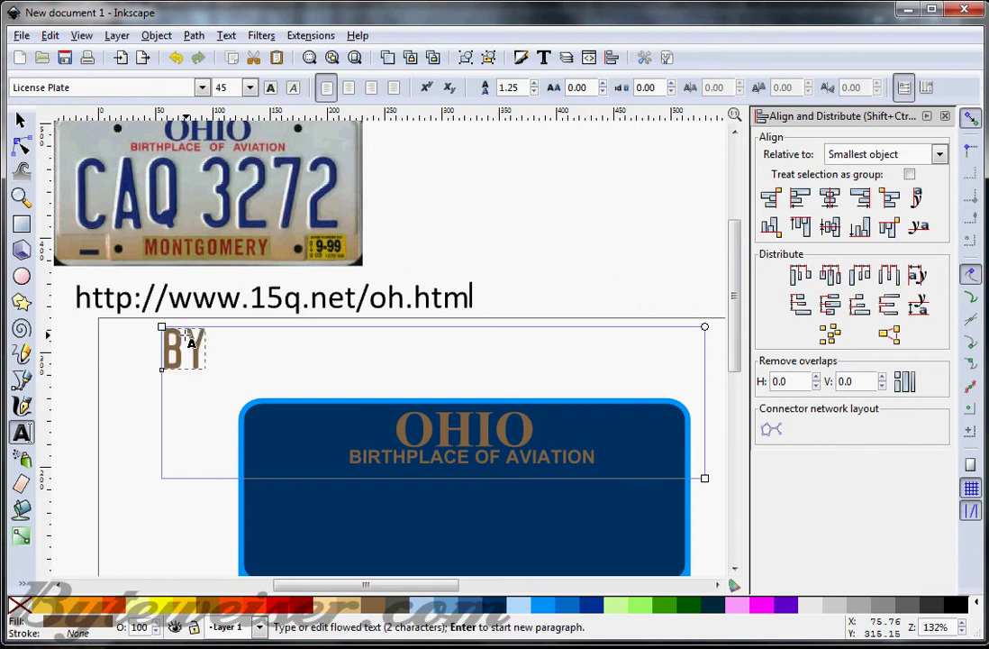
{"action": "type", "text": "TEW"}
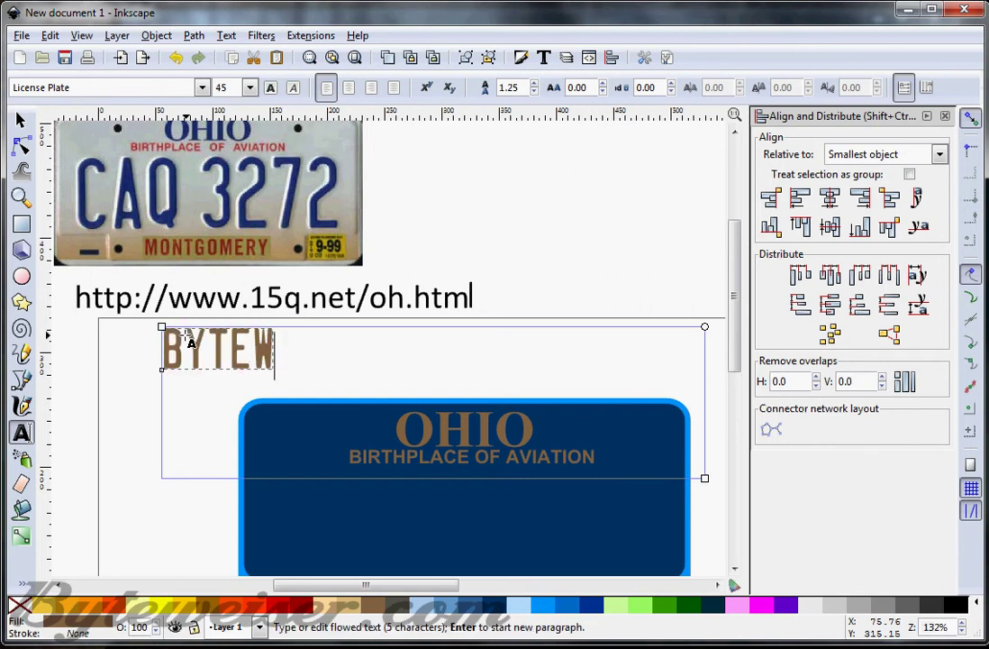
{"action": "type", "text": "SR"}
{"action": "key", "text": "Escape"}
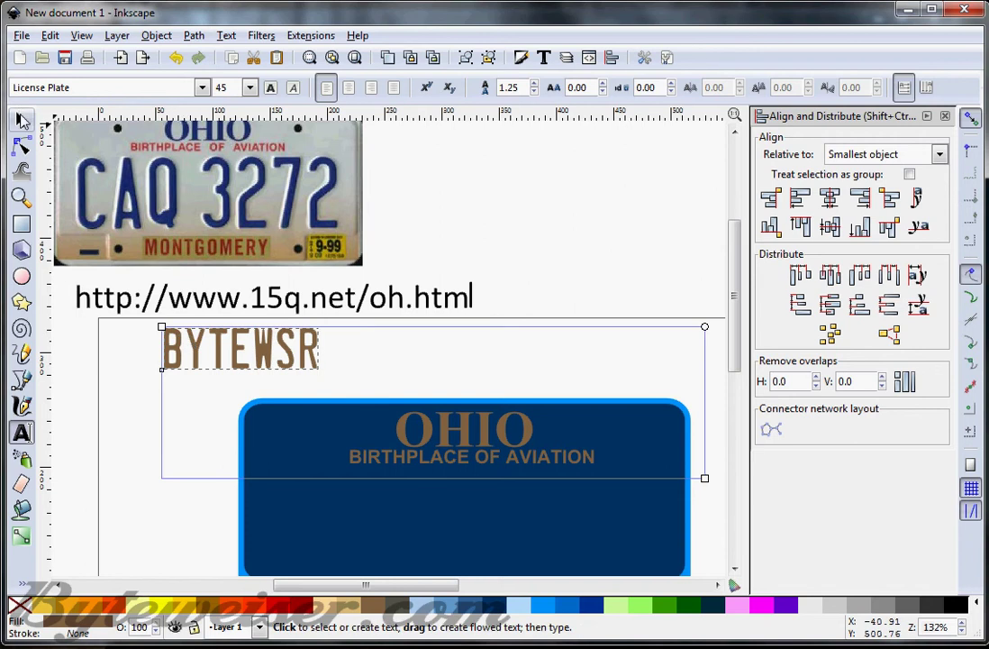
{"action": "key", "text": "F1"}
Step: Enlarge BYTEWSR to roughly 319 × 84 px and position it on the navy panel
{"action": "left_click_drag", "start_coordinate": [257, 367], "coordinate": [491, 527]}
{"action": "scroll", "coordinate": [597, 338], "scroll_direction": "down", "scroll_amount": 3}
{"action": "left_click_drag", "start_coordinate": [545, 378], "coordinate": [625, 284]}
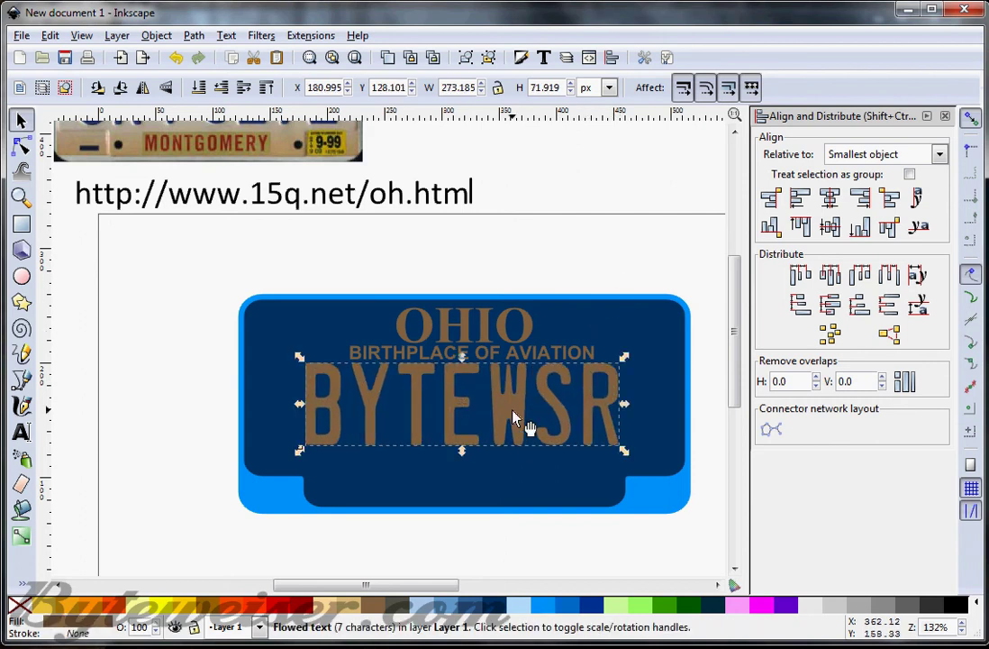
{"action": "left_click_drag", "start_coordinate": [512, 419], "coordinate": [519, 430]}
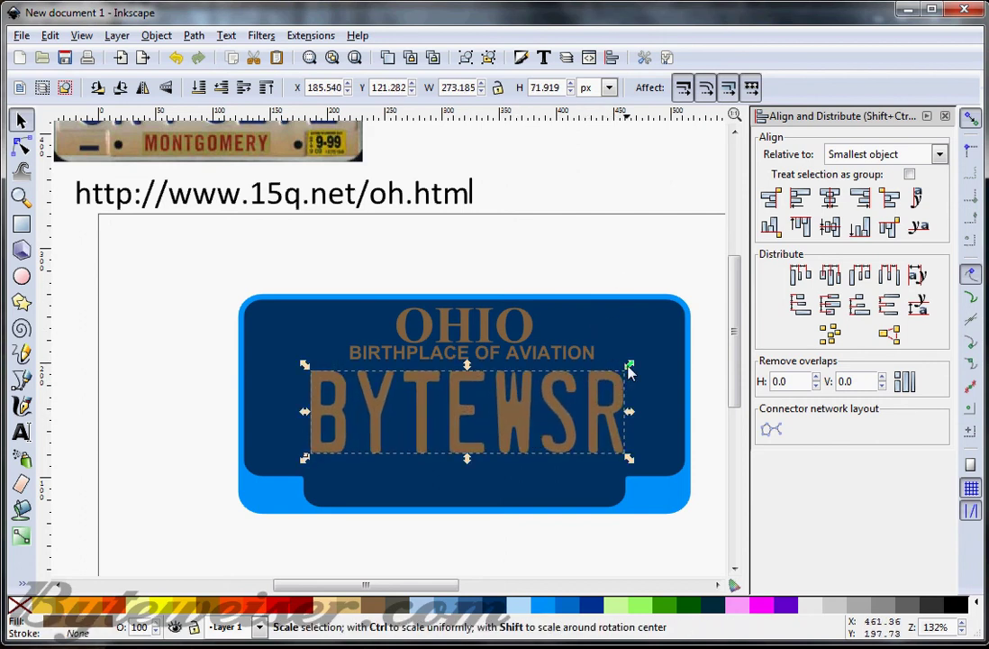
{"action": "left_click_drag", "start_coordinate": [629, 366], "coordinate": [644, 360]}
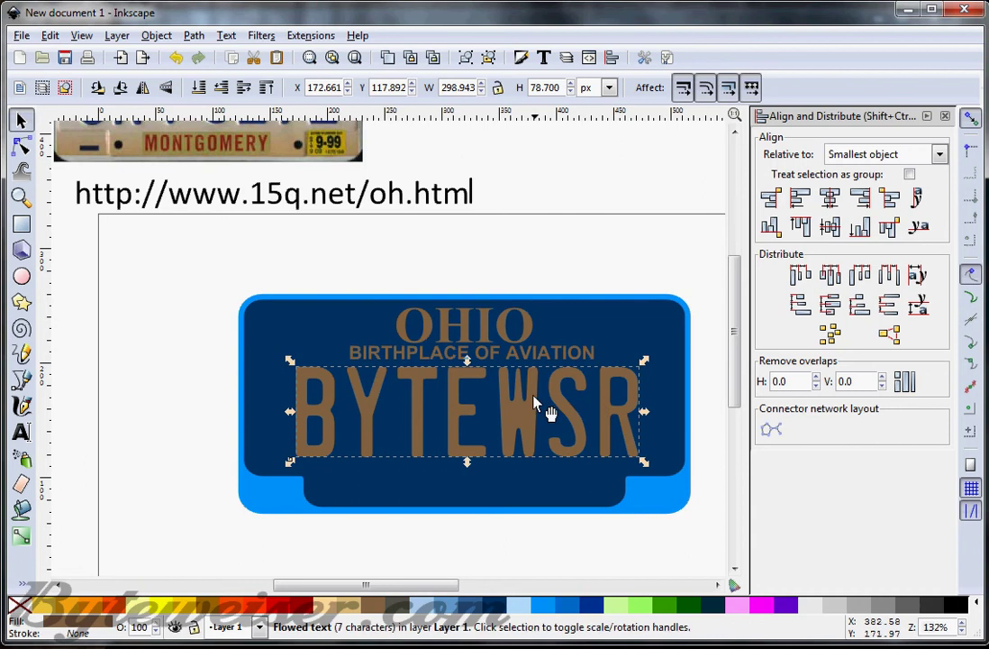
{"action": "scroll", "coordinate": [461, 351], "scroll_direction": "up", "scroll_amount": 4}
{"action": "scroll", "coordinate": [461, 351], "scroll_direction": "down", "scroll_amount": 2}
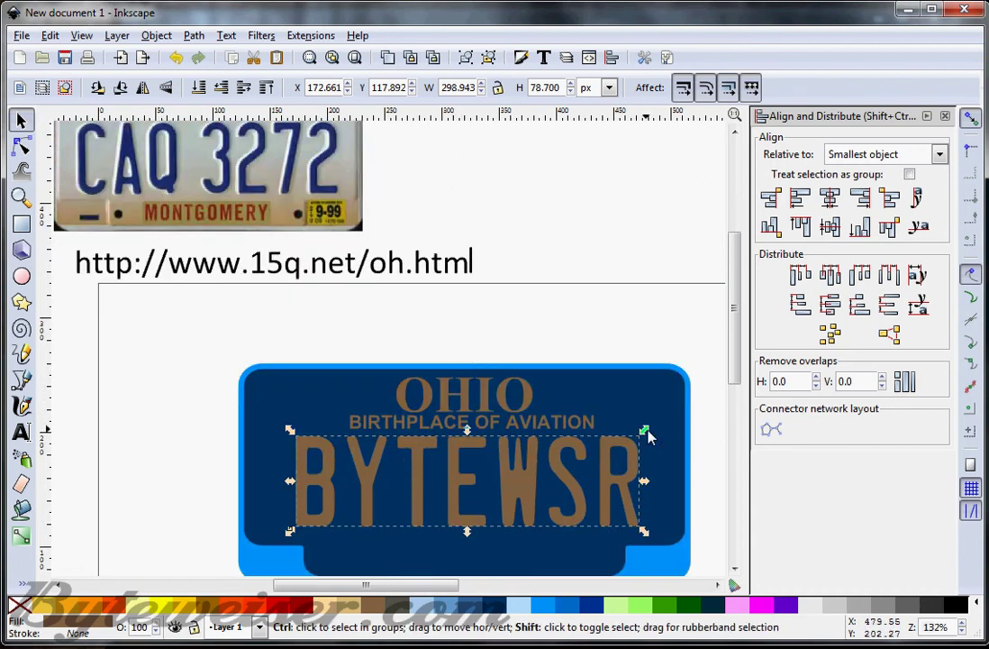
{"action": "left_click_drag", "start_coordinate": [646, 435], "coordinate": [652, 433]}
{"action": "left_click_drag", "start_coordinate": [569, 481], "coordinate": [569, 482]}
{"action": "left_click_drag", "start_coordinate": [646, 435], "coordinate": [656, 431]}
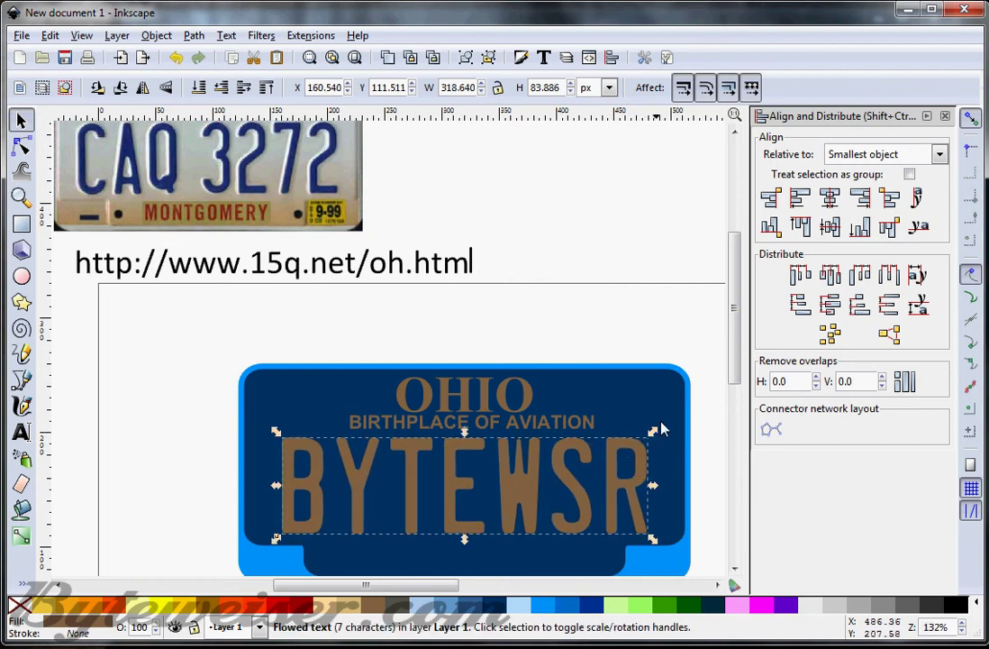
Step: Centre BYTEWSR on the vertical axis relative to the page
{"action": "left_click", "coordinate": [830, 198]}
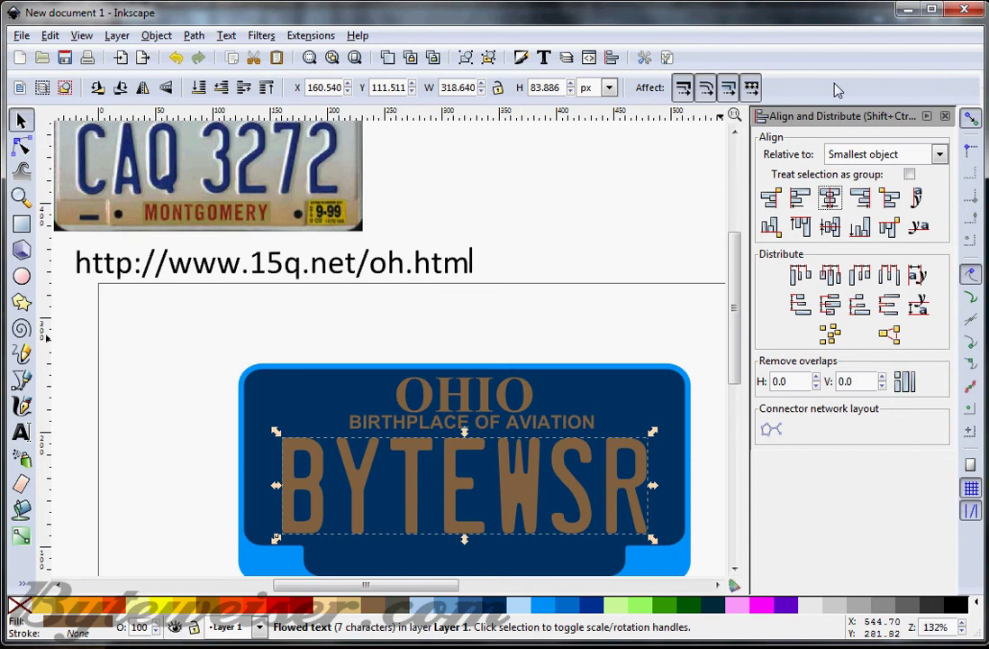
{"action": "left_click", "coordinate": [938, 154]}
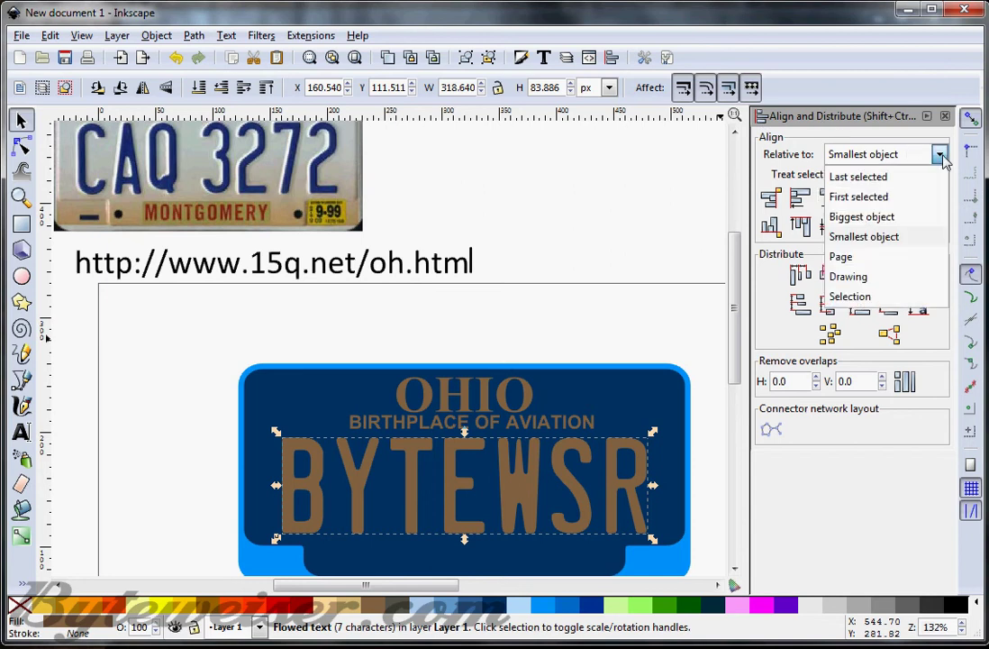
{"action": "left_click", "coordinate": [842, 257]}
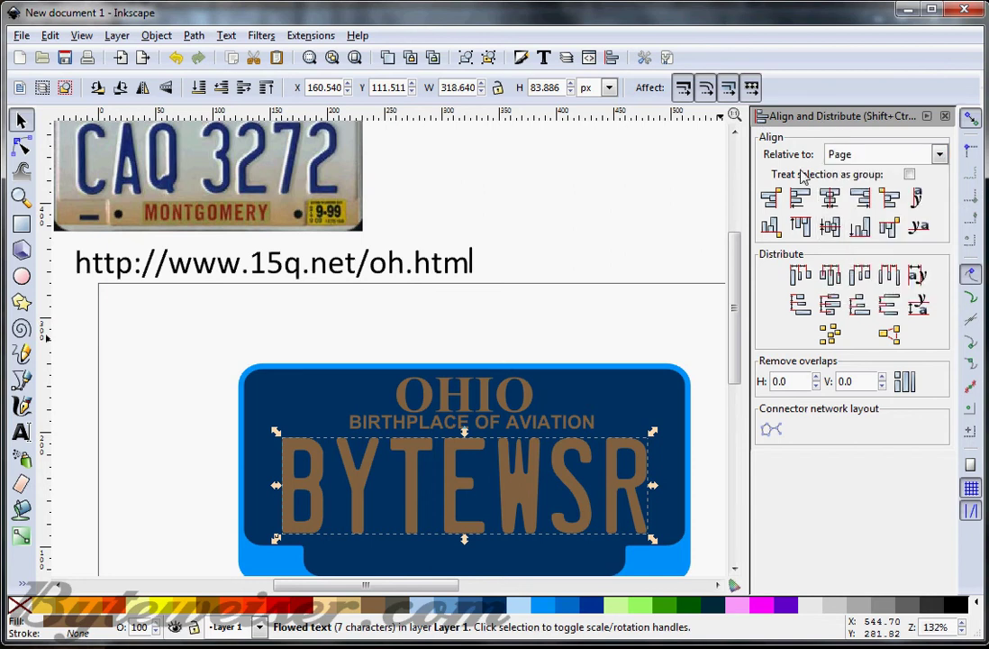
{"action": "left_click", "coordinate": [830, 199]}
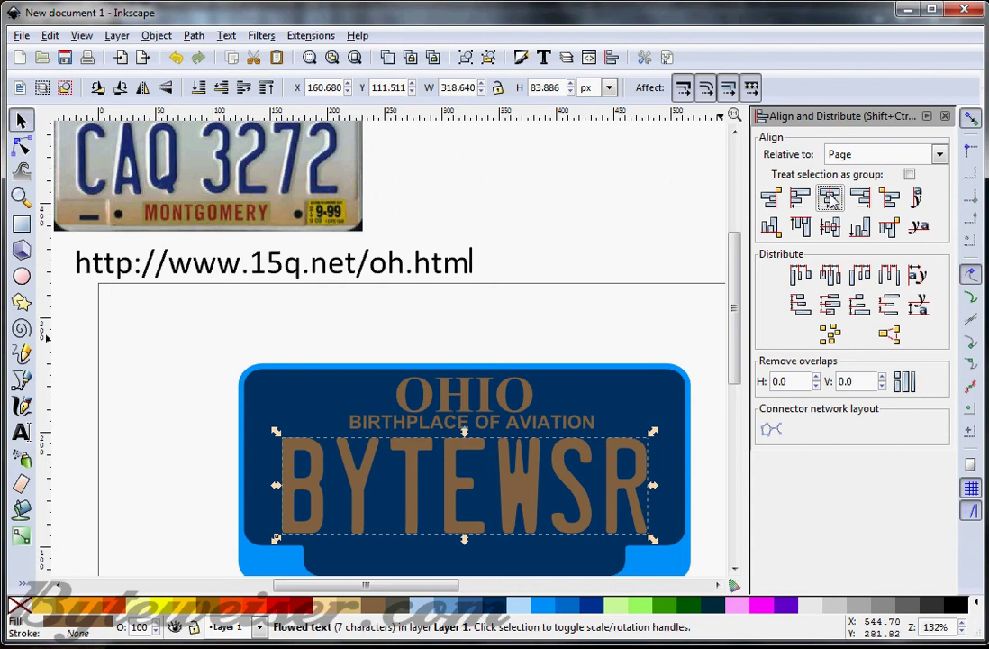
{"action": "left_click", "coordinate": [563, 264]}
{"action": "scroll", "coordinate": [563, 265], "scroll_direction": "down", "scroll_amount": 1}
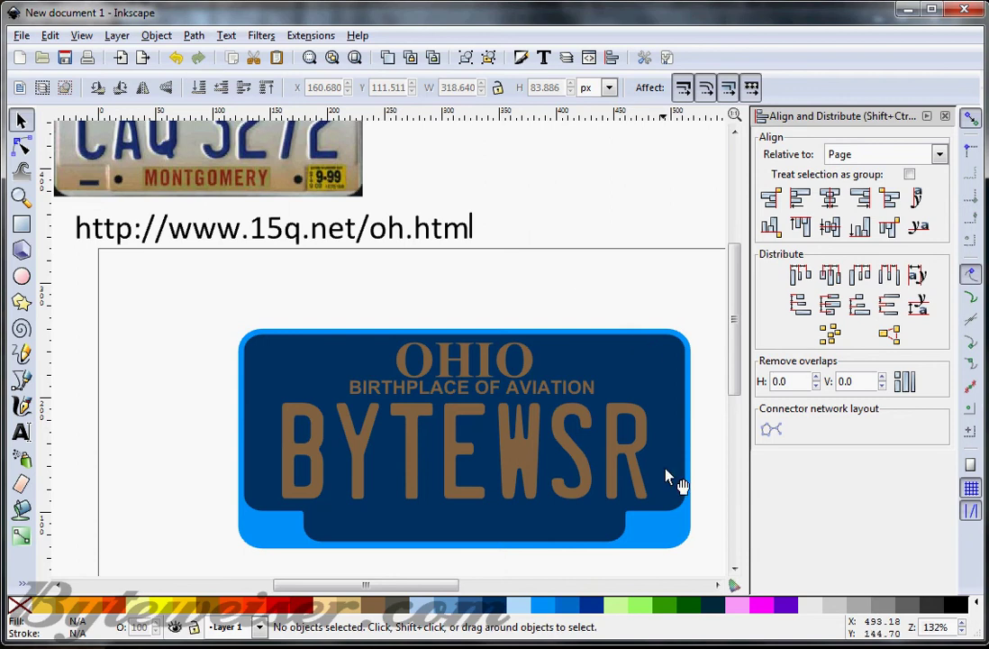
Step: Fill the outer plate shape with light grey d9d9d9ff
{"action": "left_click", "coordinate": [665, 544]}
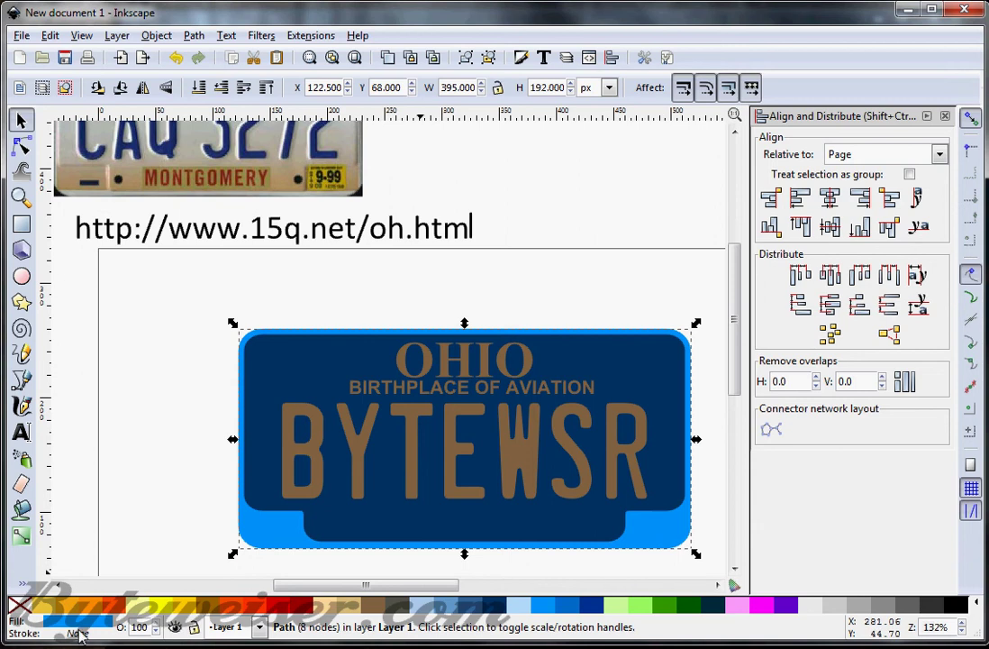
{"action": "key", "text": "ctrl+shift+f"}
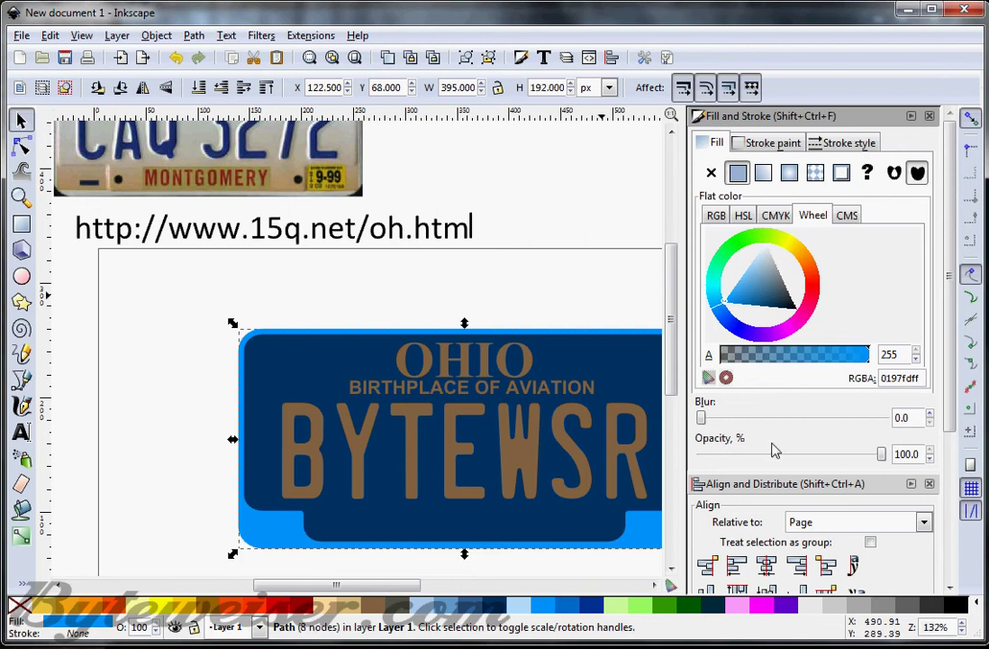
{"action": "left_click_drag", "start_coordinate": [923, 378], "coordinate": [823, 367]}
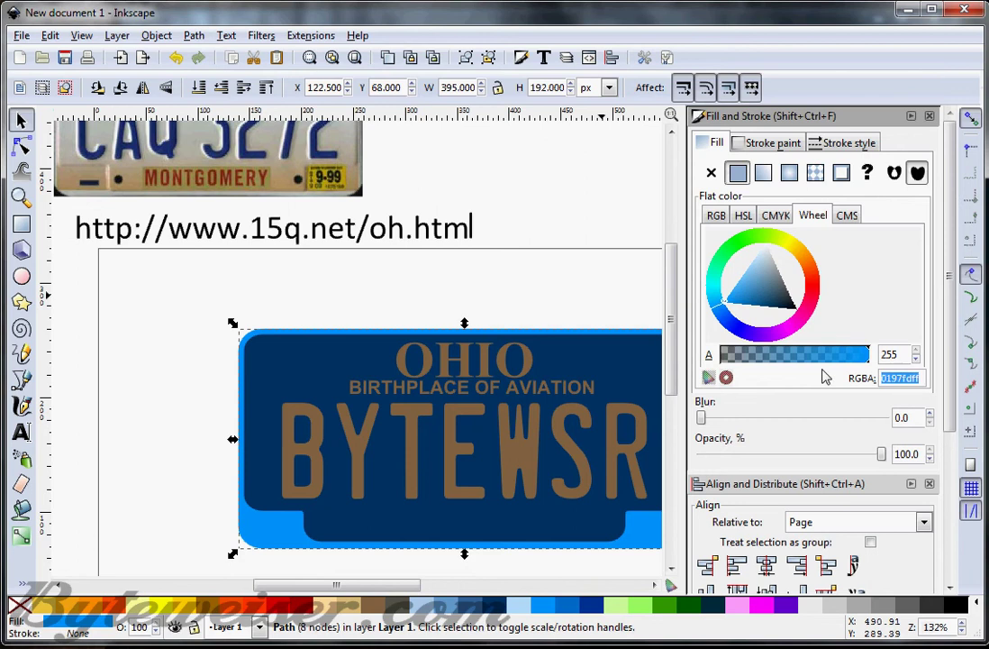
{"action": "type", "text": "d9"}
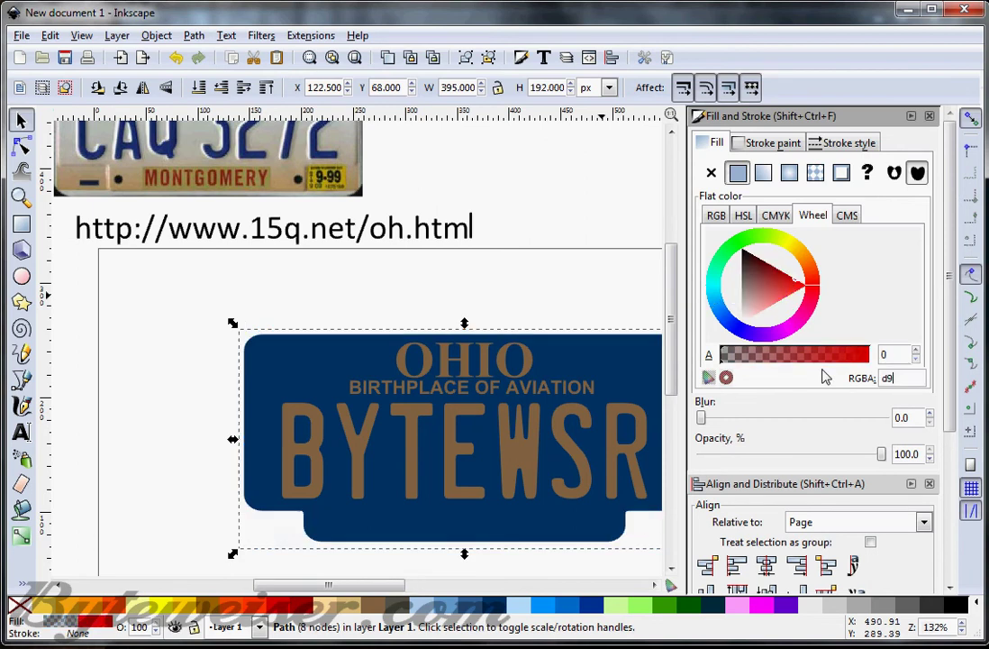
{"action": "type", "text": "d9d9ff"}
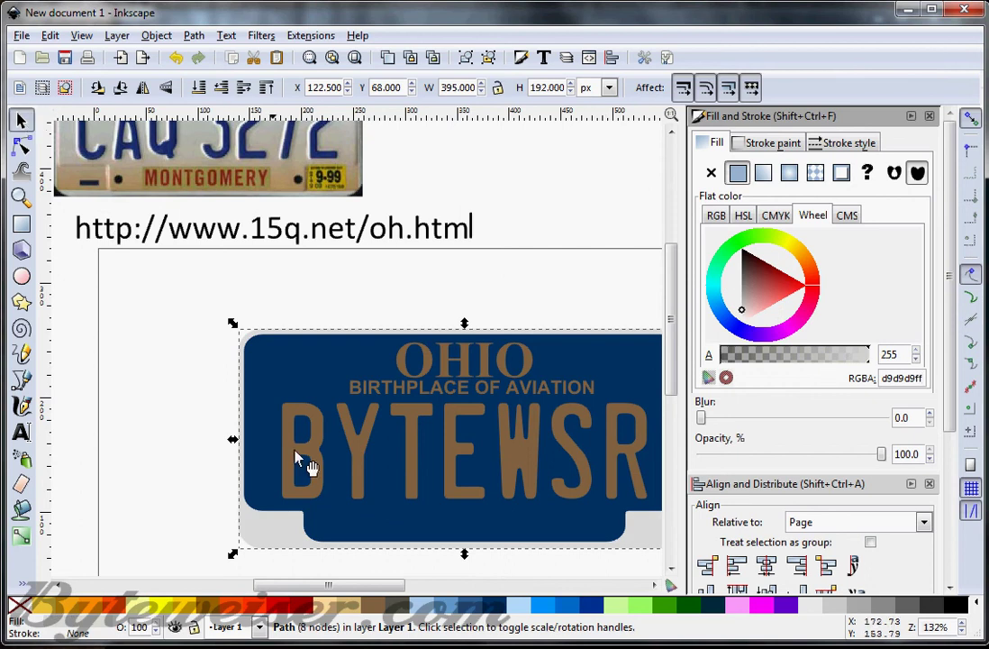
Step: Apply the Shadows and Glows > Darken edges filter to the outer plate
{"action": "left_click", "coordinate": [262, 38]}
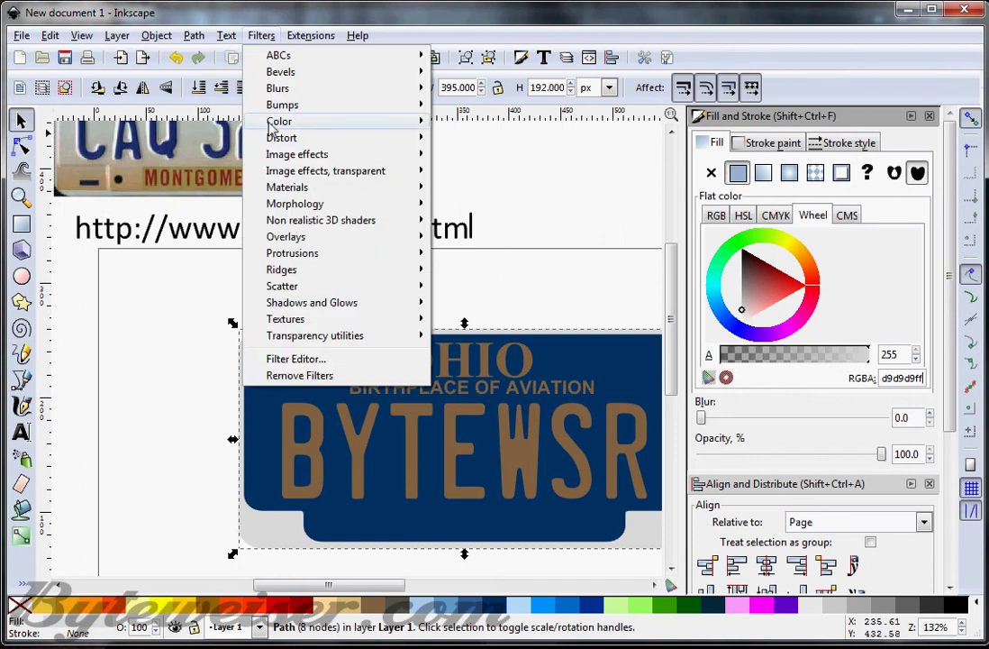
{"action": "mouse_move", "coordinate": [328, 307]}
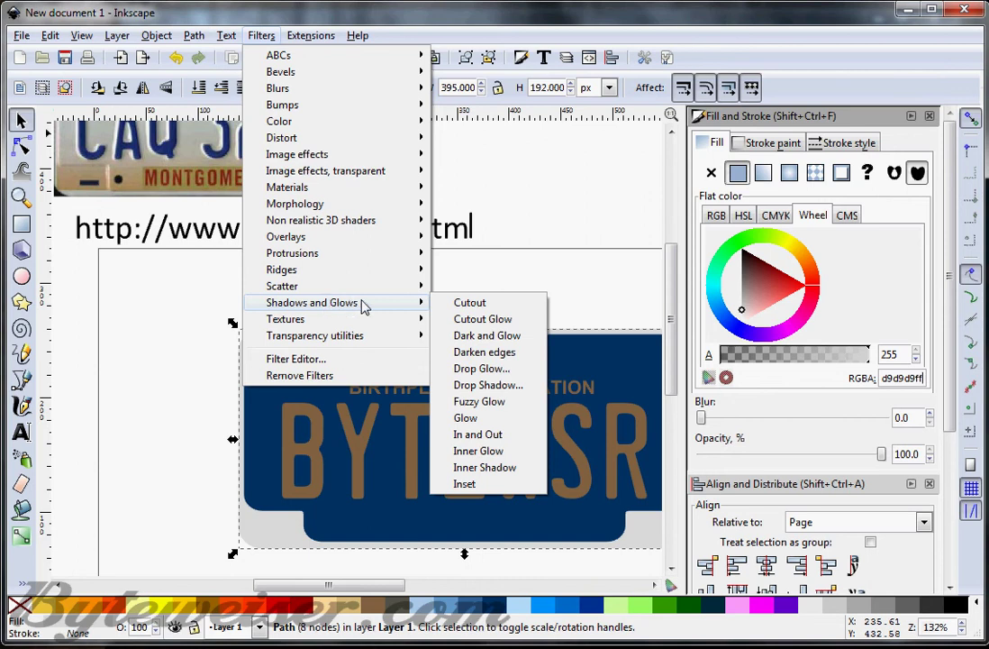
{"action": "left_click", "coordinate": [465, 359]}
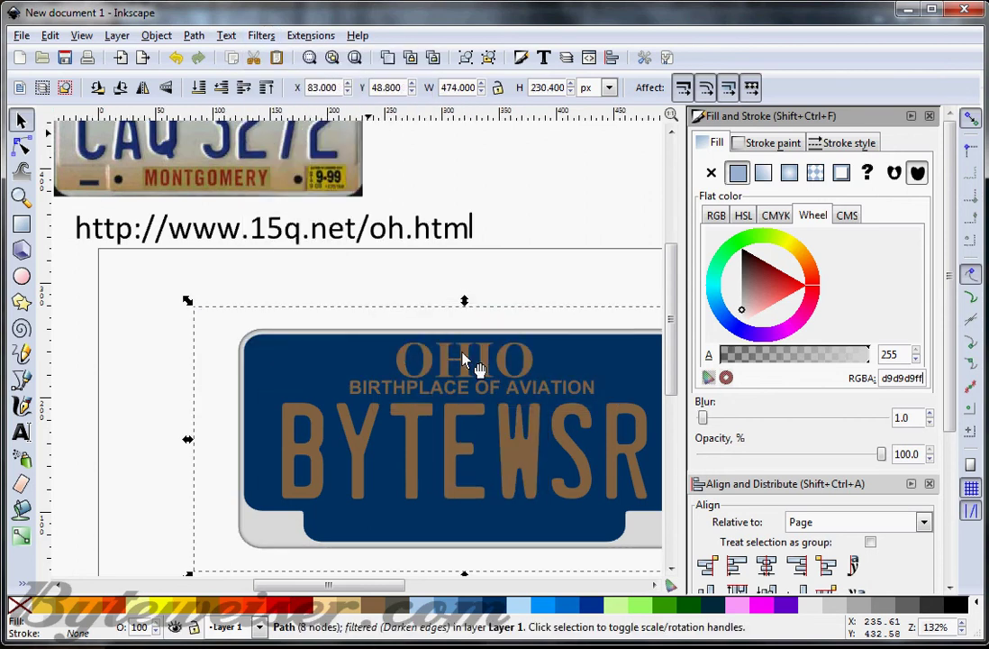
Step: Fill the dark blue inner plate with light grey d9d9d9ff
{"action": "scroll", "coordinate": [422, 270], "scroll_direction": "down", "scroll_amount": 2}
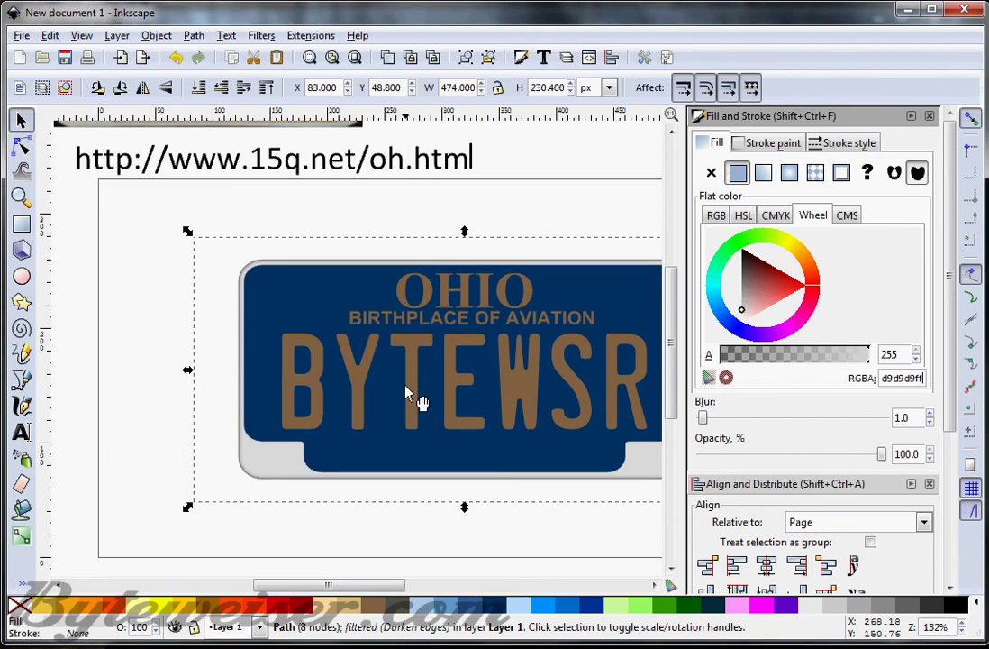
{"action": "left_click", "coordinate": [361, 466]}
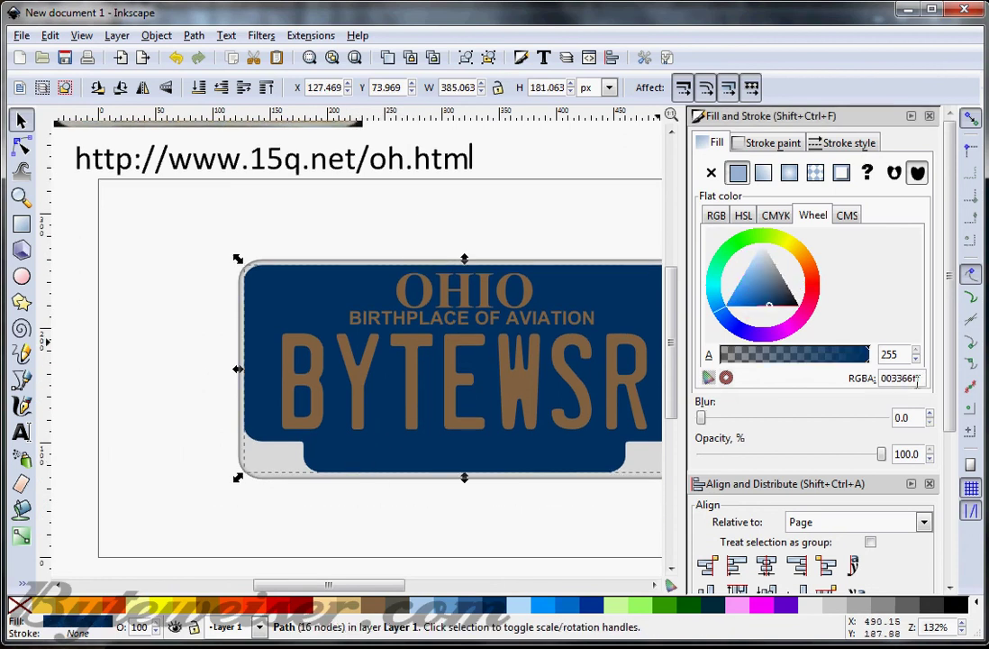
{"action": "left_click_drag", "start_coordinate": [919, 379], "coordinate": [813, 383]}
{"action": "type", "text": "d9"}
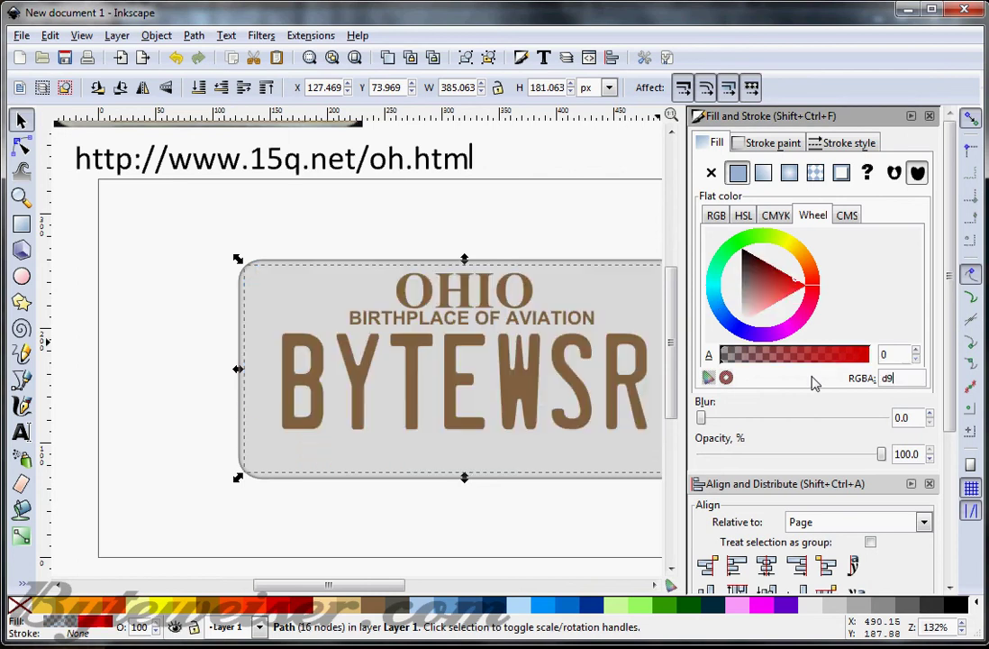
{"action": "type", "text": "d9d9ff"}
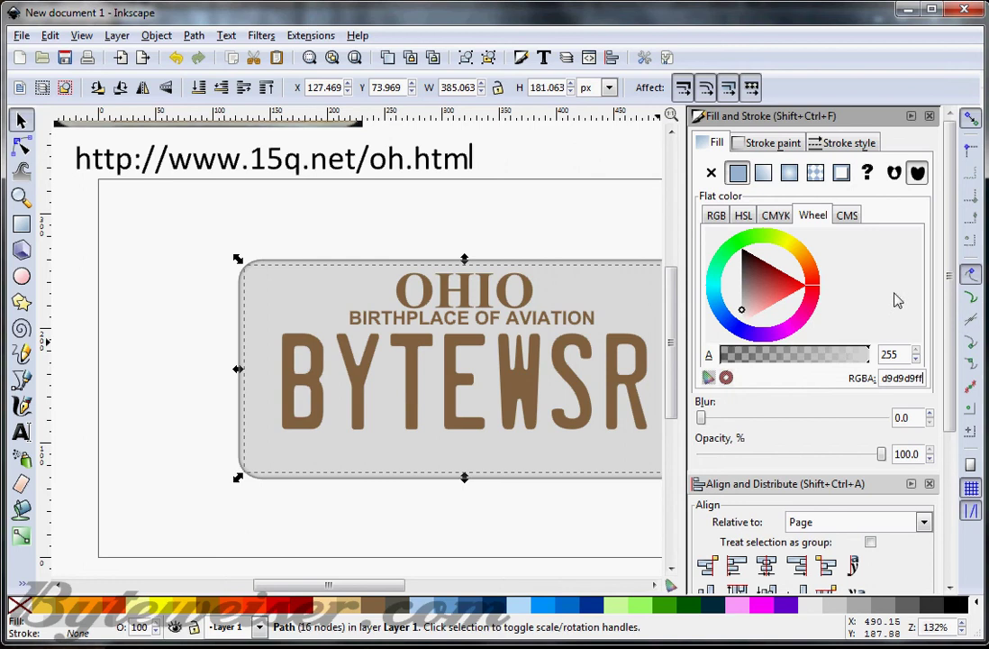
Step: Apply the Darken edges filter to the inner plate
{"action": "left_click", "coordinate": [261, 36]}
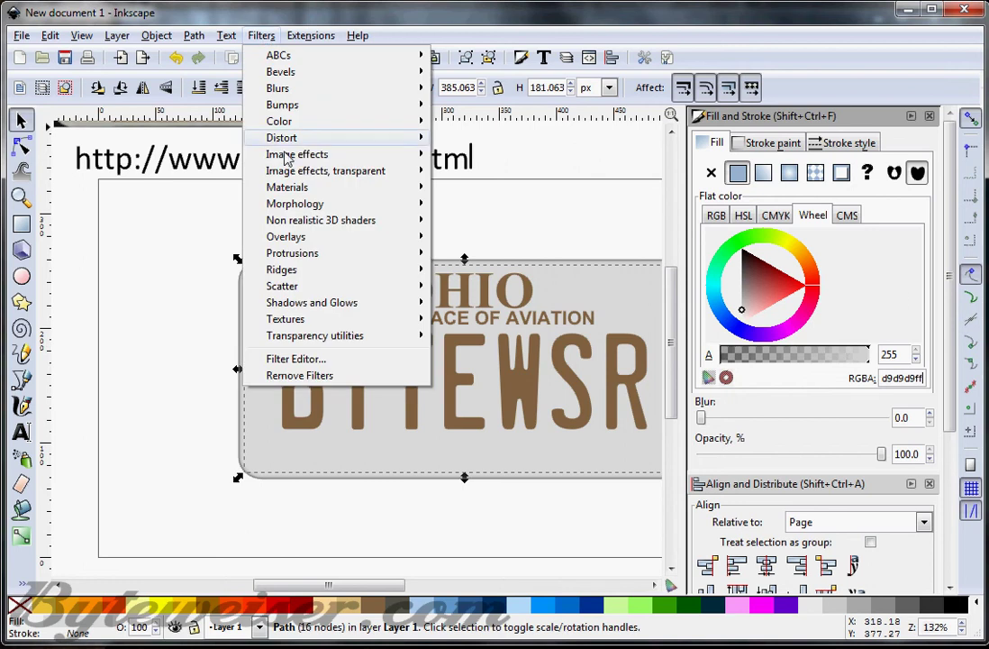
{"action": "mouse_move", "coordinate": [324, 303]}
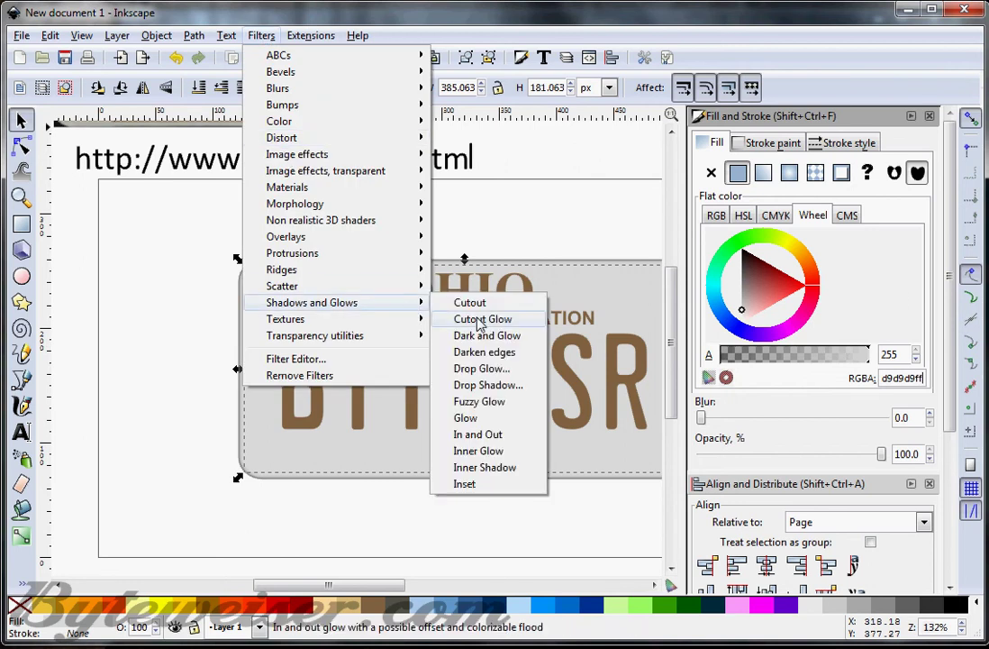
{"action": "left_click", "coordinate": [486, 353]}
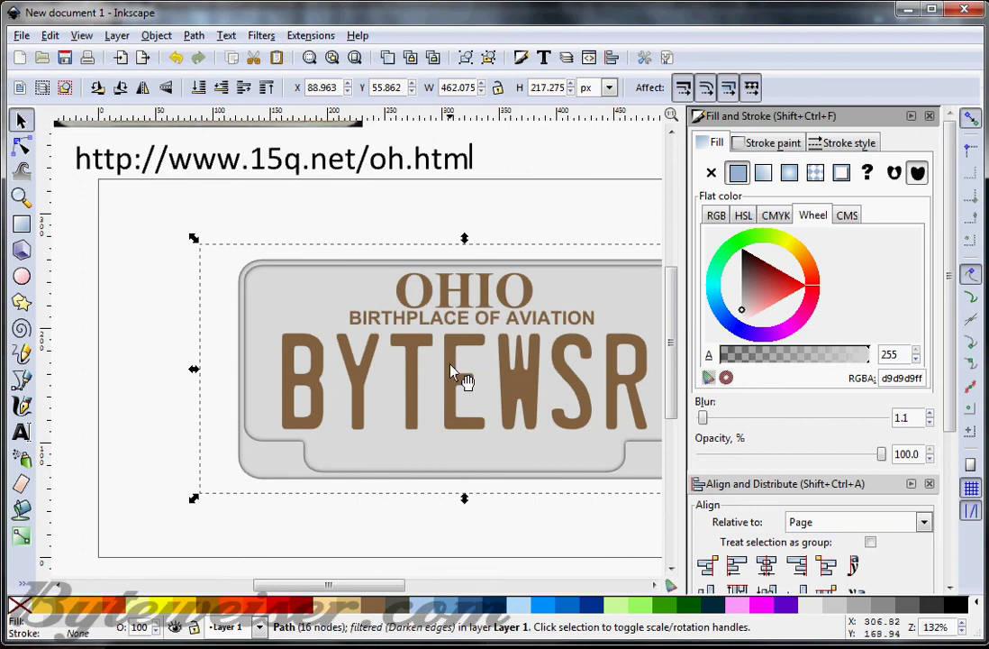
{"action": "left_click_drag", "start_coordinate": [331, 587], "coordinate": [353, 589]}
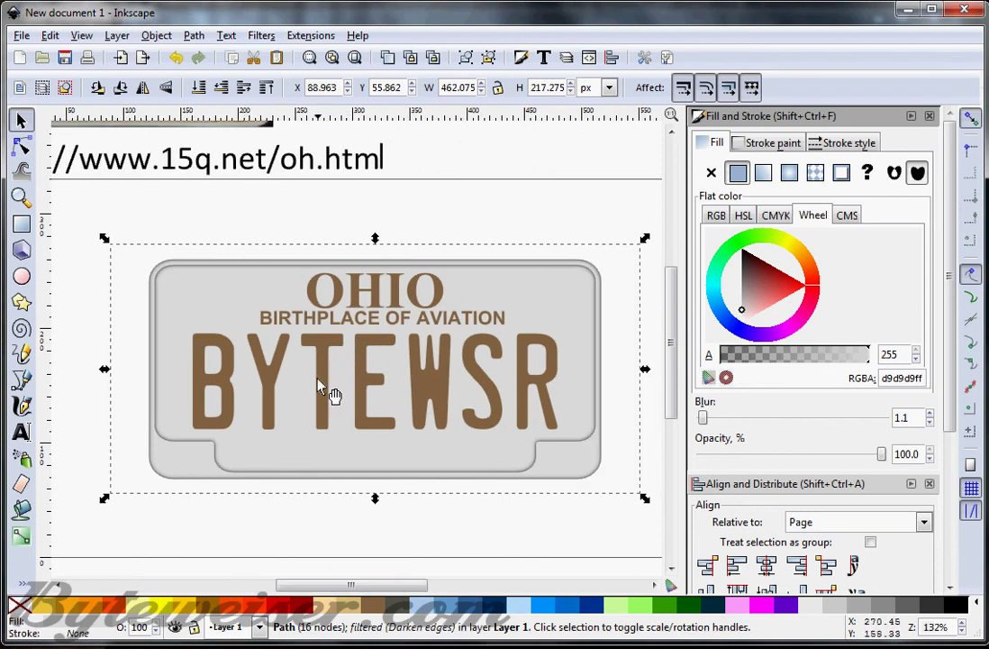
{"action": "scroll", "coordinate": [320, 386], "scroll_direction": "up", "scroll_amount": 2}
Step: Colour the BYTEWSR text navy blue 1B2471FF
{"action": "left_click", "coordinate": [321, 431]}
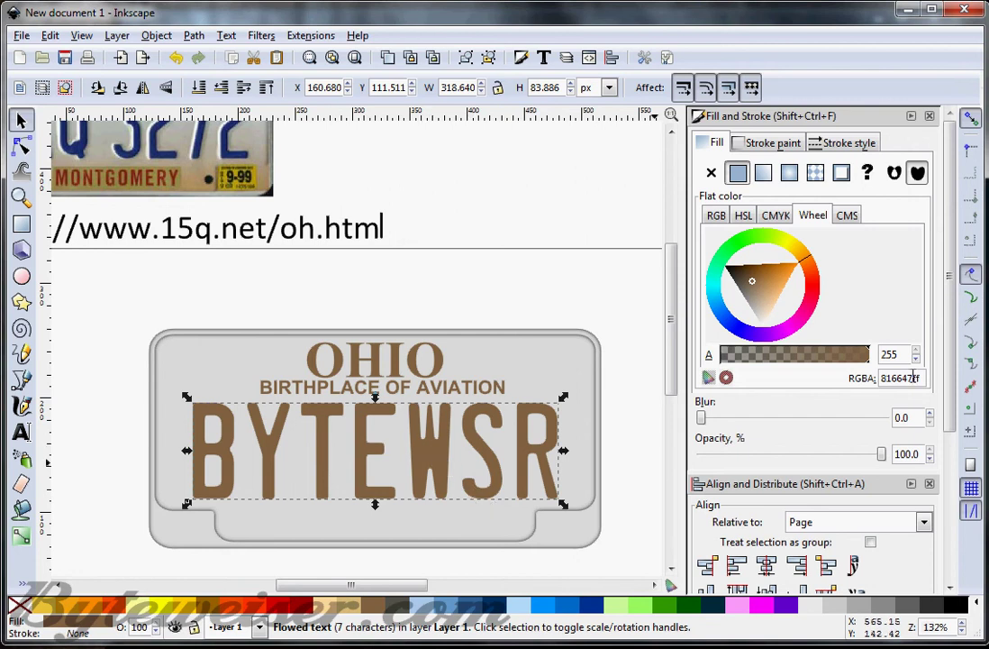
{"action": "left_click_drag", "start_coordinate": [922, 378], "coordinate": [833, 380]}
{"action": "type", "text": "1"}
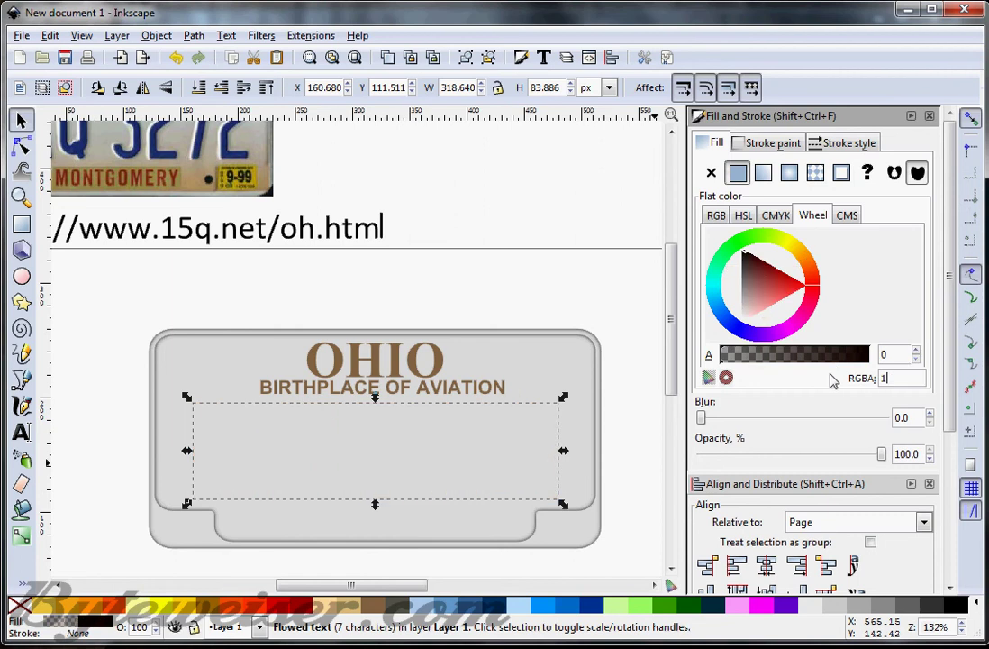
{"action": "type", "text": "B2471"}
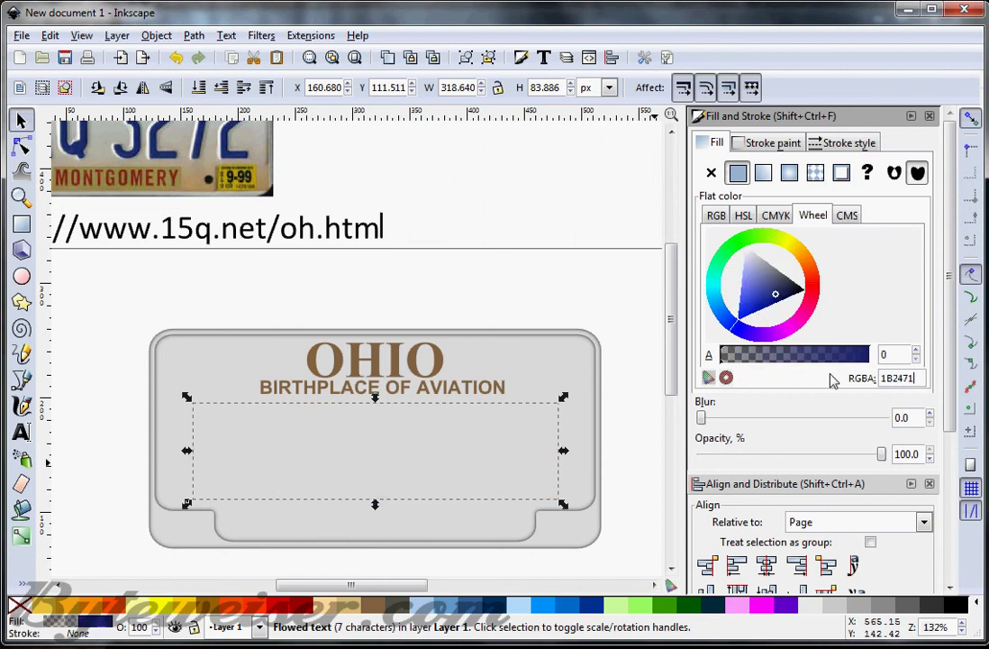
{"action": "type", "text": "FF"}
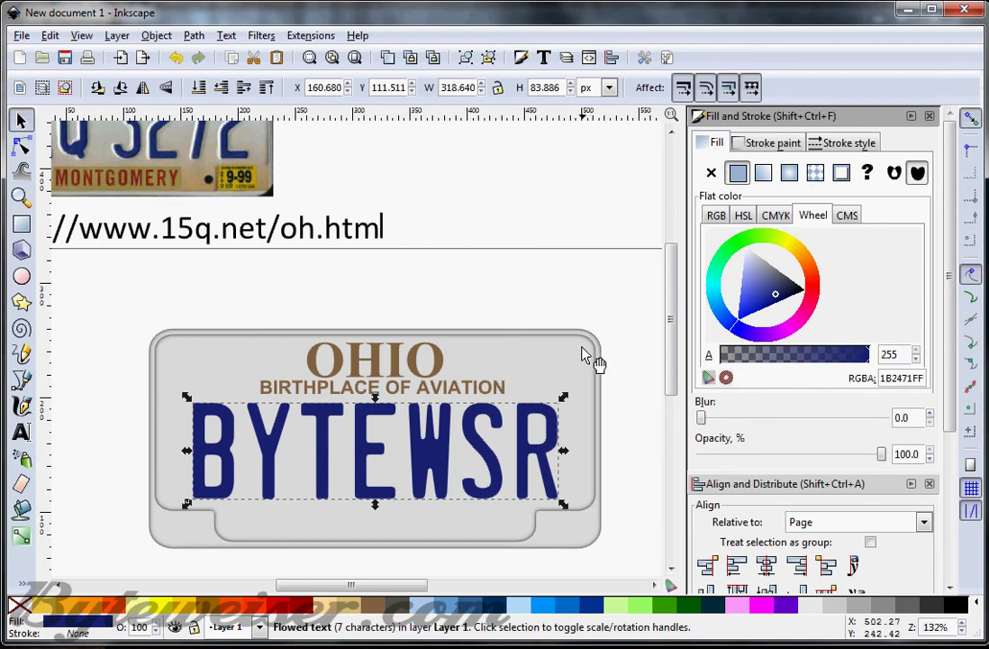
{"action": "scroll", "coordinate": [421, 254], "scroll_direction": "up", "scroll_amount": 4}
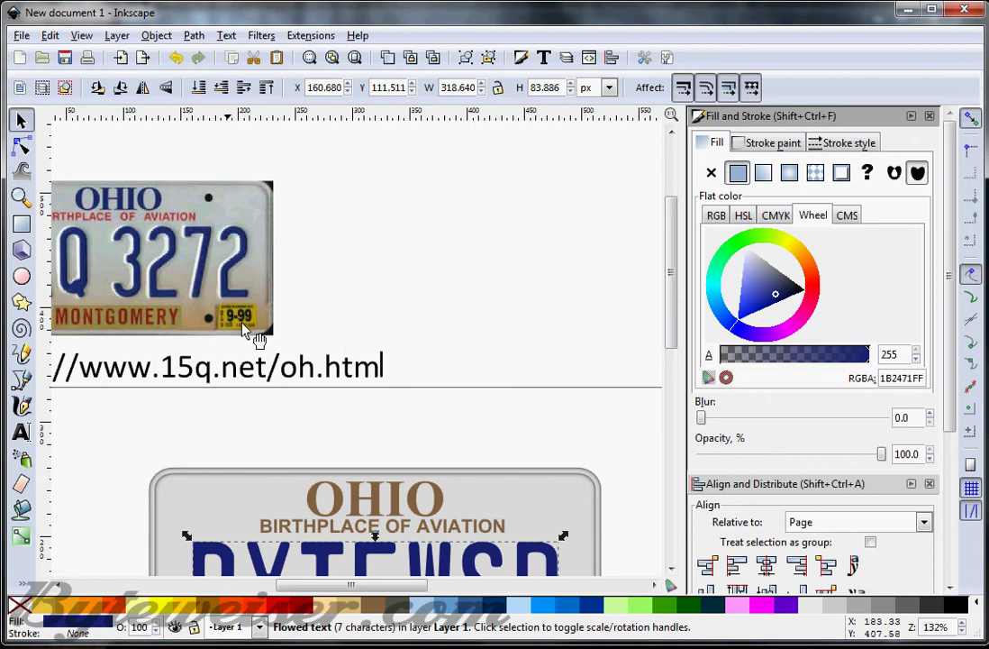
{"action": "scroll", "coordinate": [428, 356], "scroll_direction": "down", "scroll_amount": 4}
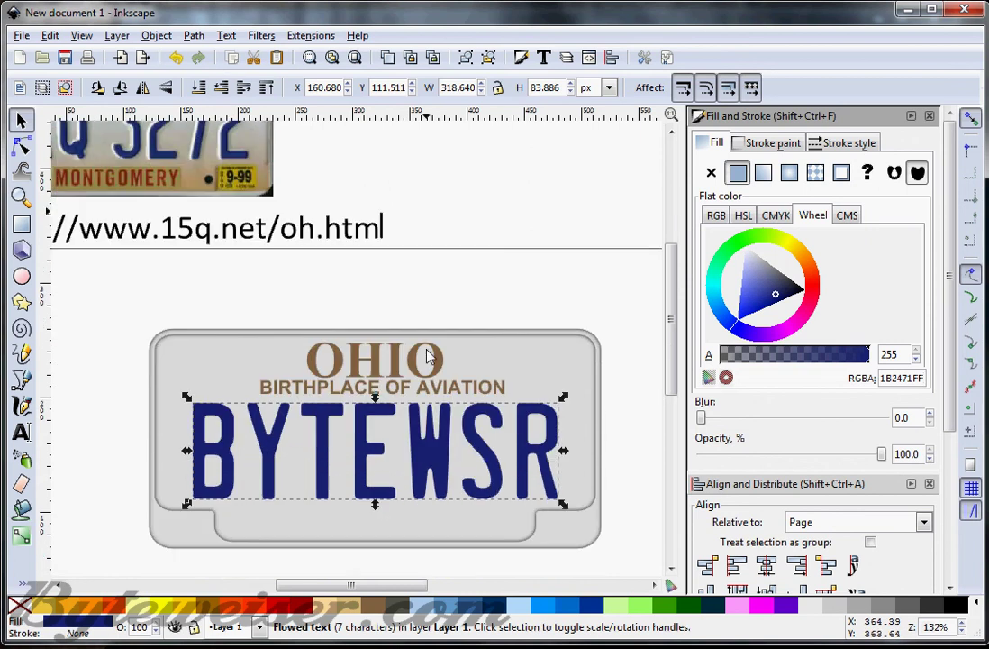
Step: Give OHIO the same navy blue, picked from BYTEWSR with the dropper
{"action": "left_click", "coordinate": [357, 367]}
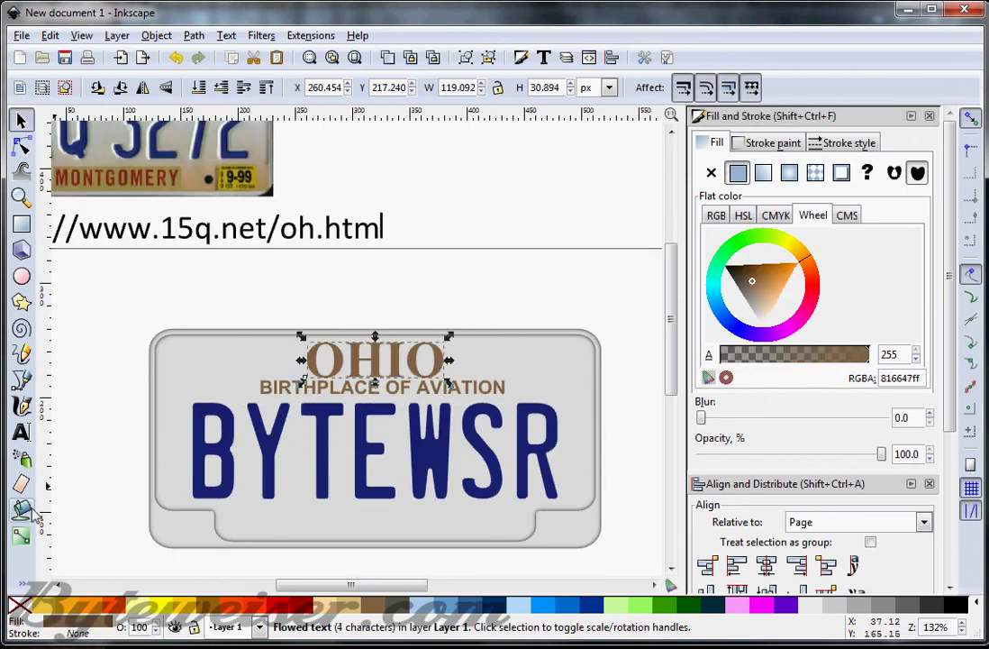
{"action": "left_click", "coordinate": [22, 583]}
{"action": "left_click", "coordinate": [78, 583]}
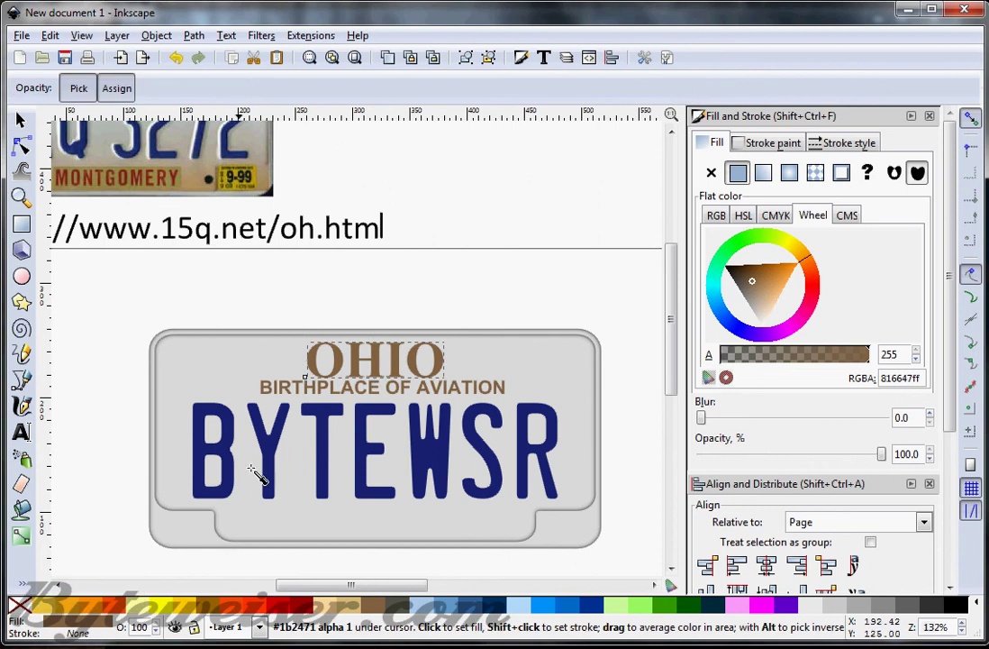
{"action": "left_click", "coordinate": [271, 446]}
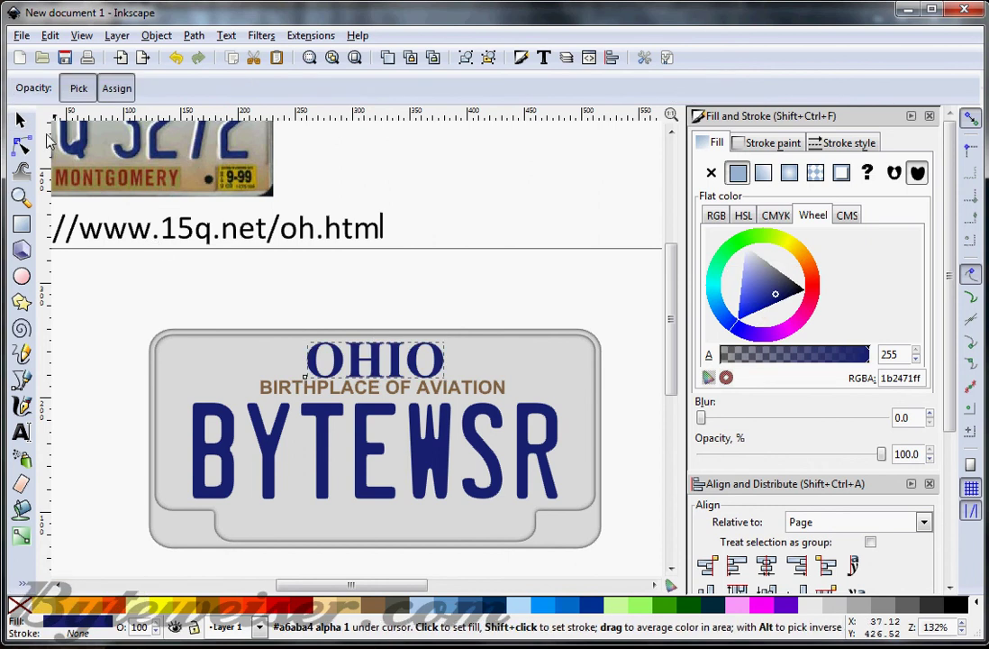
{"action": "key", "text": "s"}
Step: Colour the BIRTHPLACE OF AVIATION text red AC1A1CFF
{"action": "left_click", "coordinate": [491, 389]}
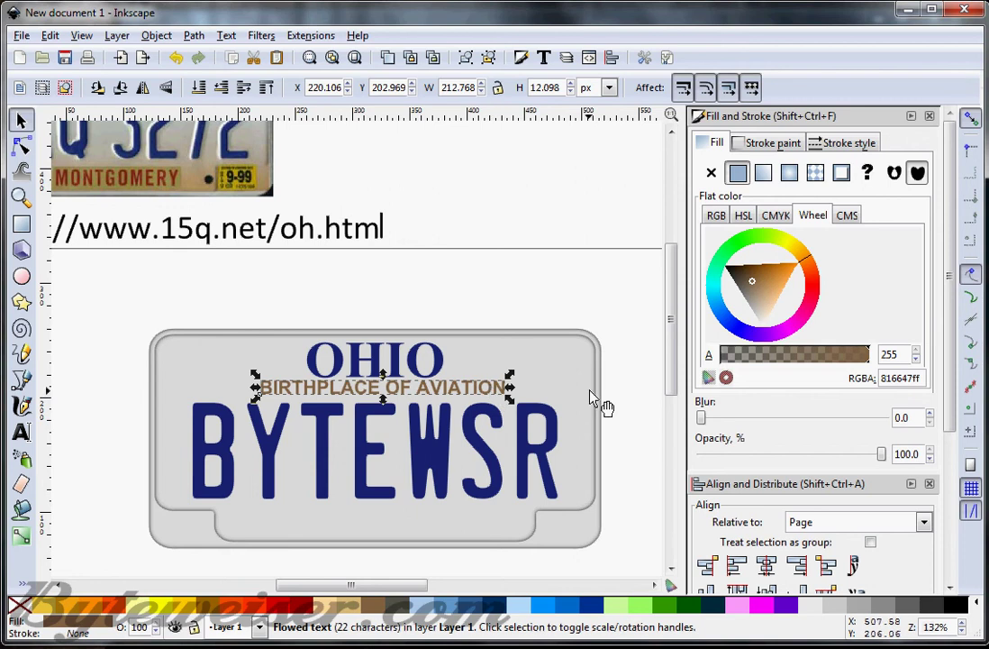
{"action": "double_click", "coordinate": [919, 378]}
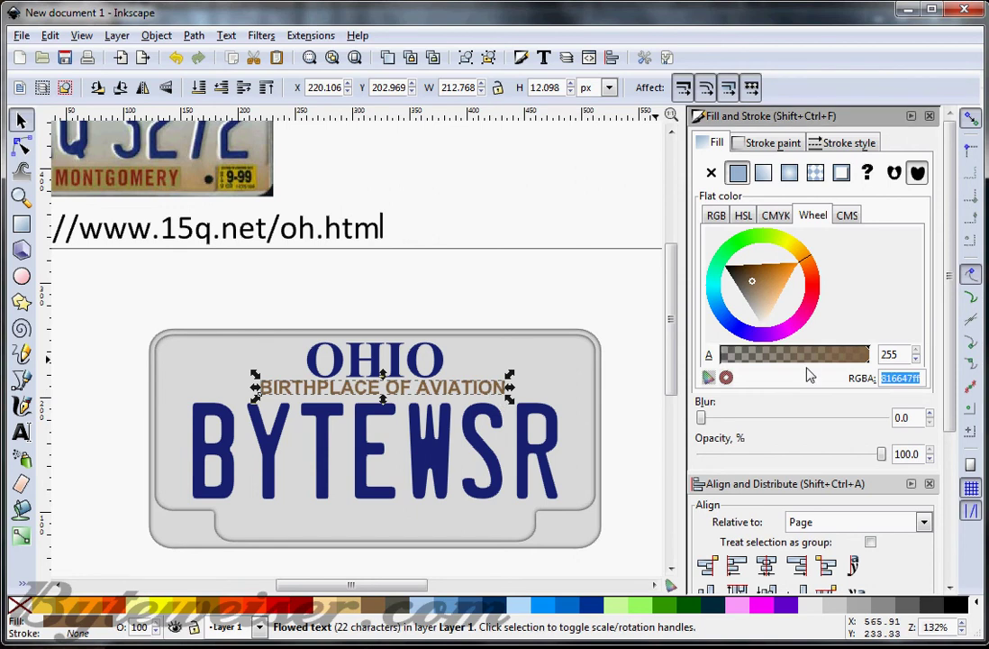
{"action": "type", "text": "AC"}
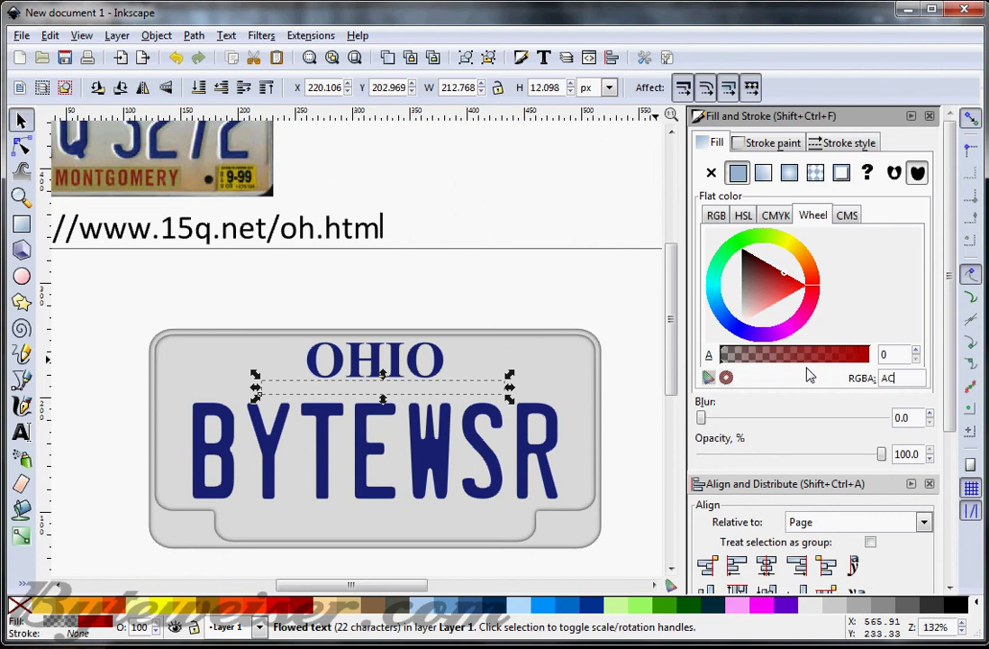
{"action": "type", "text": "1A1C"}
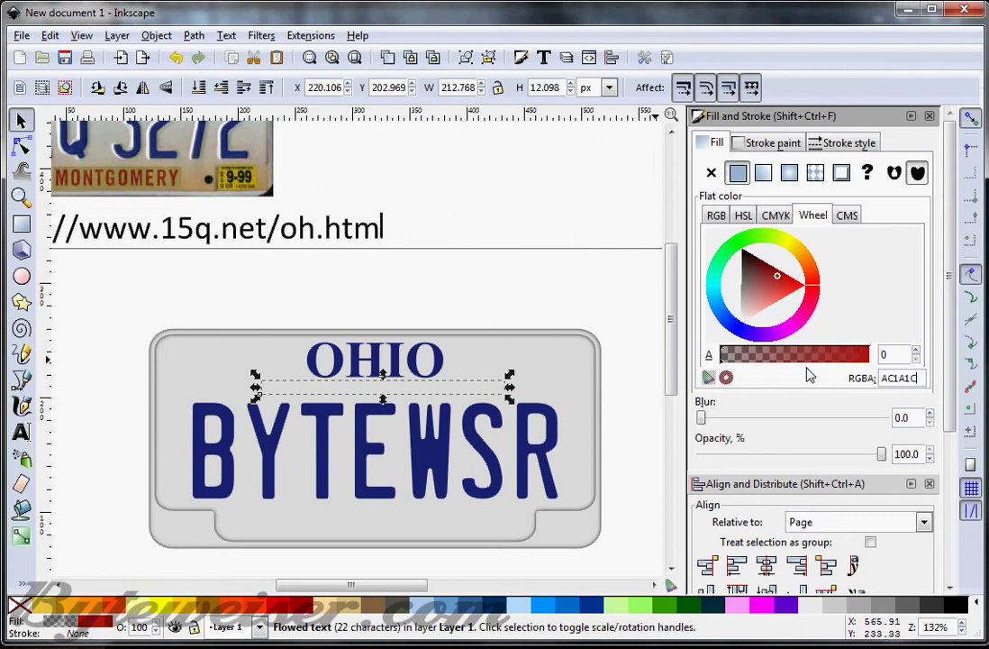
{"action": "type", "text": "FF"}
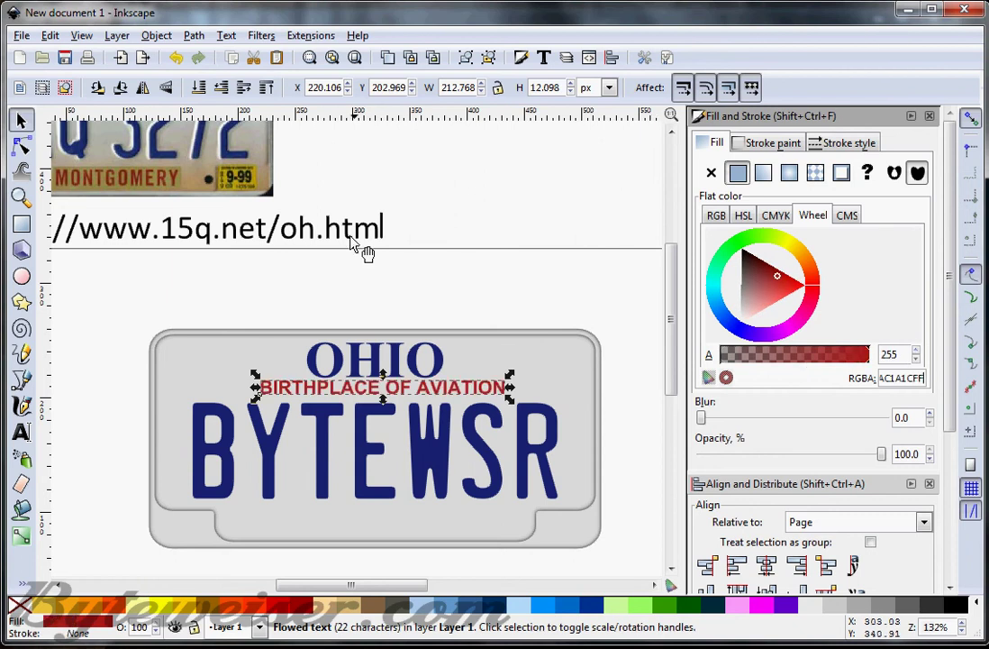
{"action": "left_click", "coordinate": [498, 308]}
{"action": "left_click", "coordinate": [415, 389]}
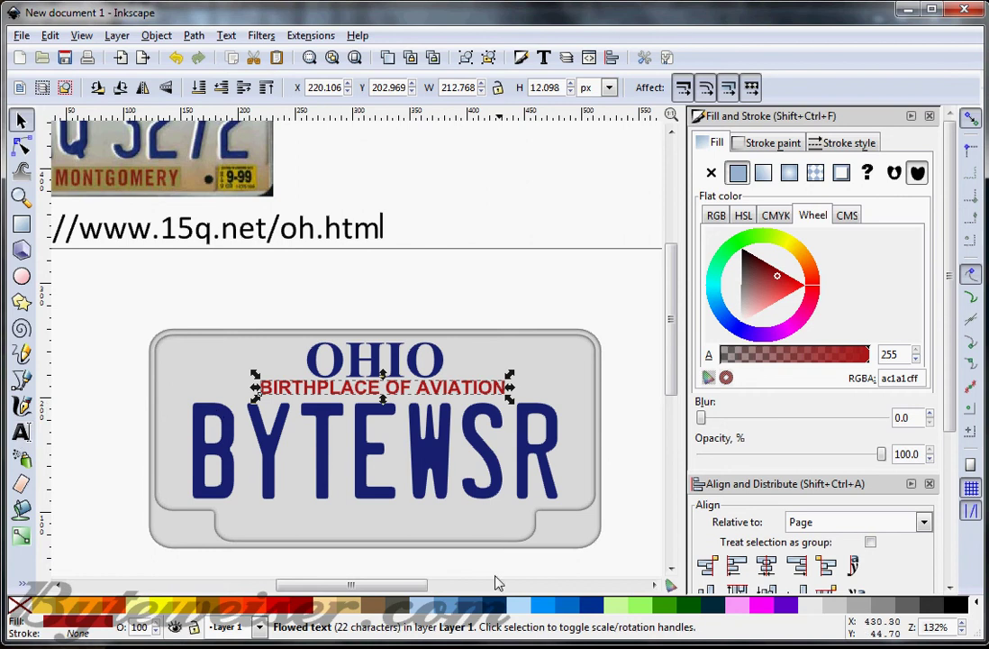
{"action": "mouse_move", "coordinate": [393, 586]}
{"action": "left_mouse_down"}
{"action": "mouse_move", "coordinate": [370, 588]}
{"action": "mouse_move", "coordinate": [404, 588]}
{"action": "mouse_move", "coordinate": [381, 590]}
{"action": "left_mouse_up"}
{"action": "scroll", "coordinate": [439, 372], "scroll_direction": "up", "scroll_amount": 3}
{"action": "scroll", "coordinate": [439, 372], "scroll_direction": "down", "scroll_amount": 3}
Step: Type 'CUYAHOGA' in a new text frame above the plate
{"action": "left_click", "coordinate": [22, 432]}
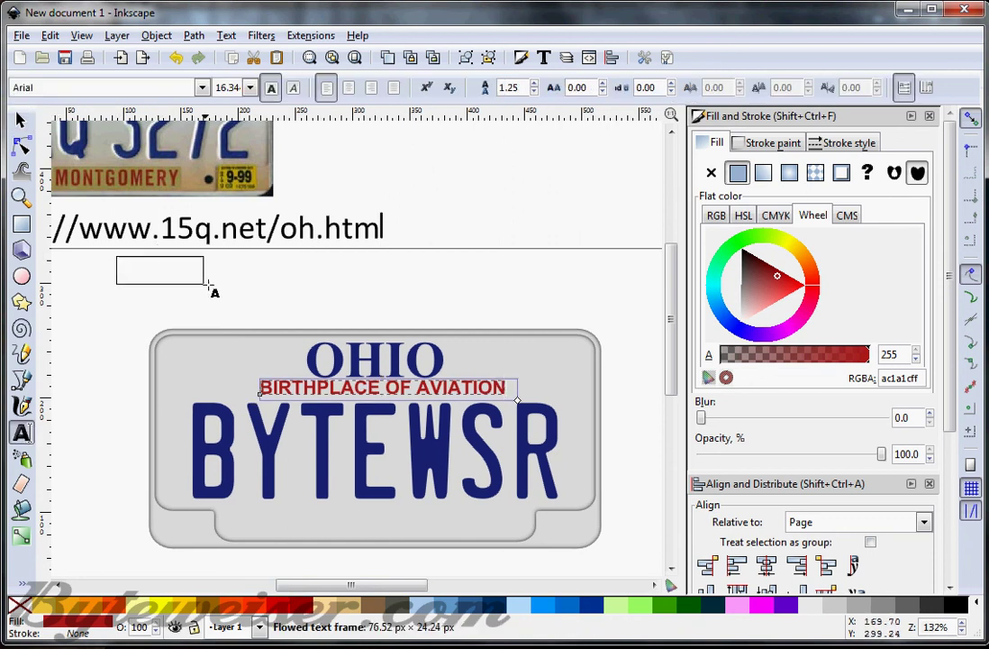
{"action": "left_click_drag", "start_coordinate": [208, 286], "coordinate": [552, 332]}
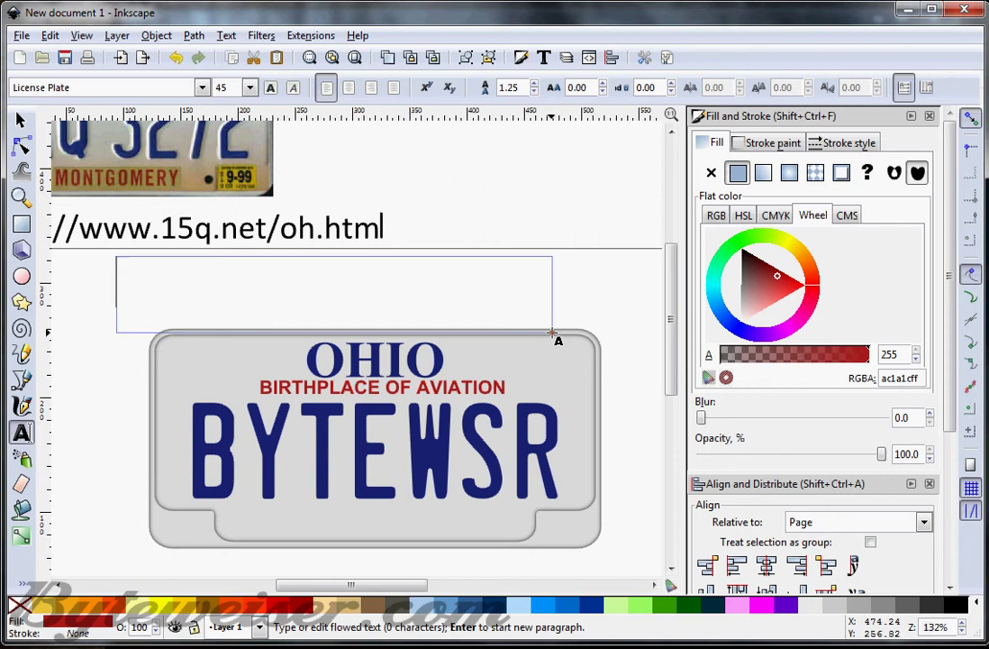
{"action": "type", "text": "CUYAHOGA"}
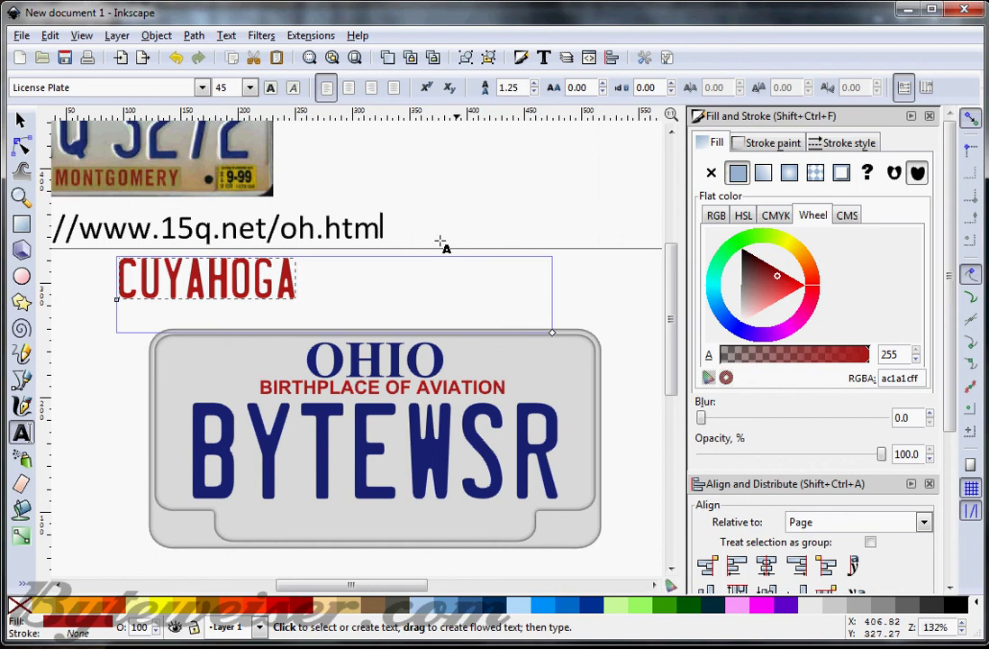
Step: Set CUYAHOGA to bold Arial
{"action": "left_click", "coordinate": [202, 90]}
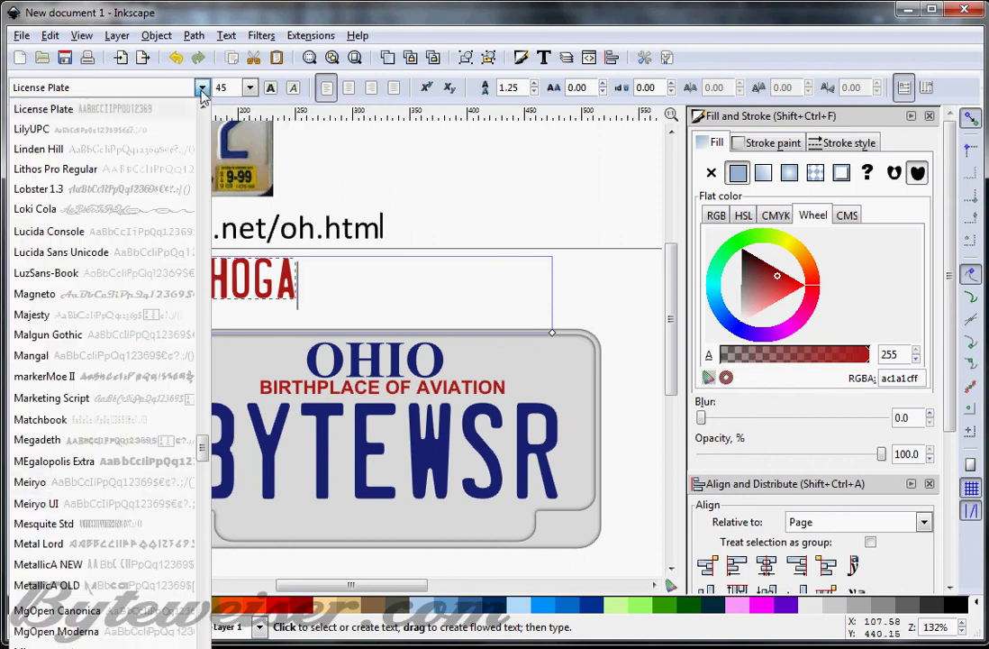
{"action": "scroll", "coordinate": [203, 450], "scroll_direction": "up", "scroll_amount": 2}
{"action": "left_click_drag", "start_coordinate": [203, 451], "coordinate": [221, 191]}
{"action": "scroll", "coordinate": [208, 187], "scroll_direction": "down", "scroll_amount": 4}
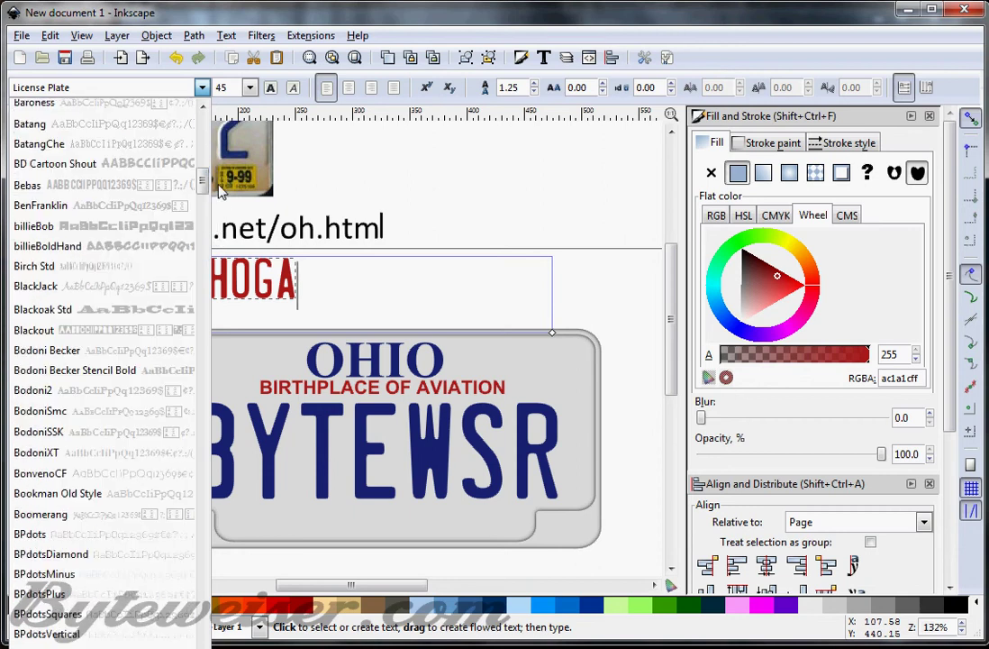
{"action": "scroll", "coordinate": [205, 135], "scroll_direction": "up", "scroll_amount": 4}
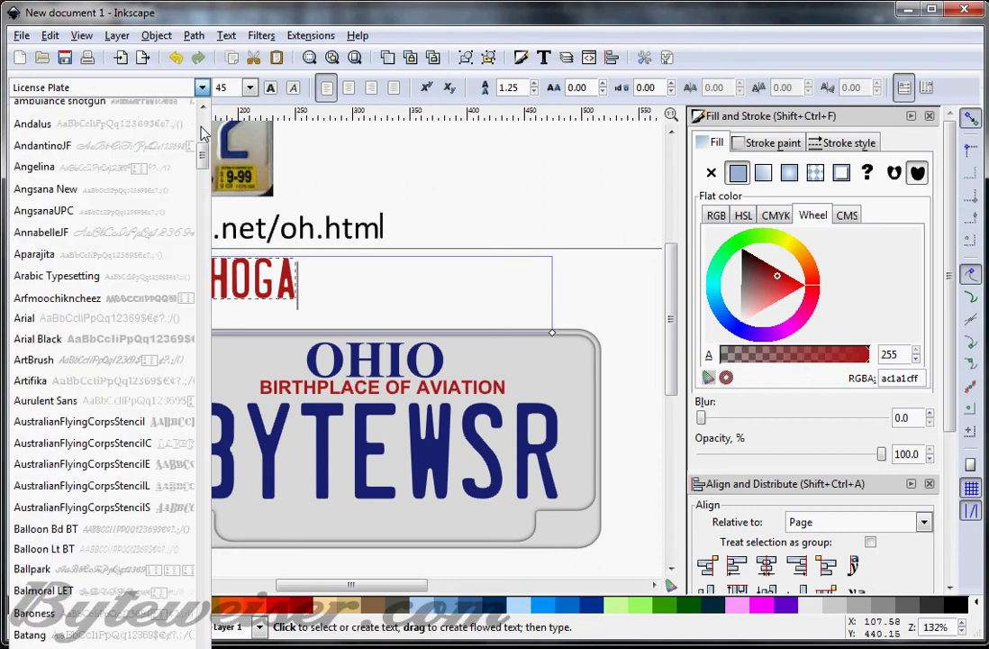
{"action": "left_click", "coordinate": [111, 325]}
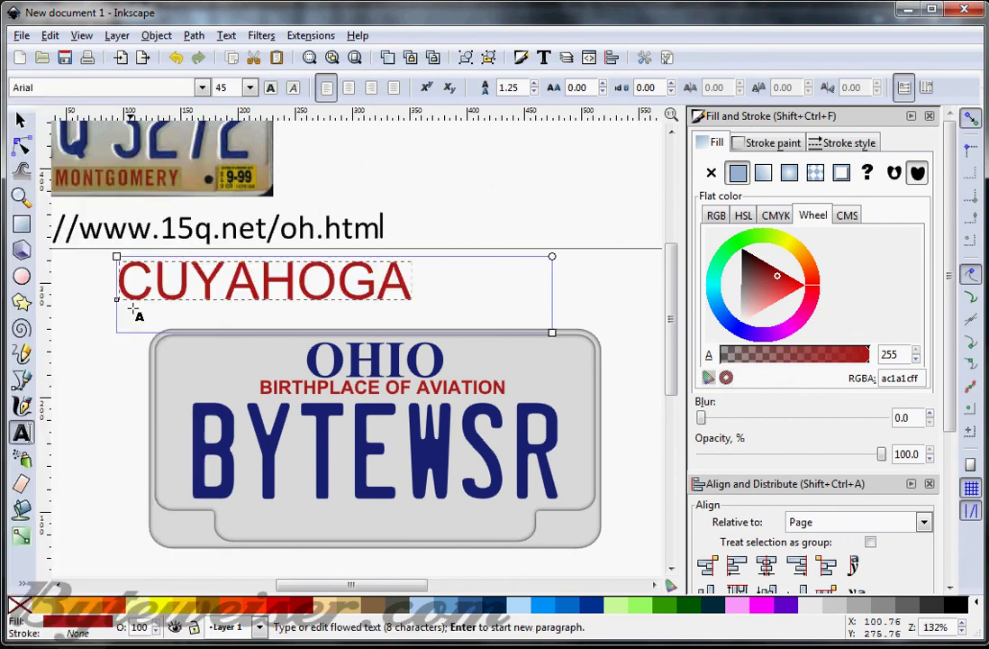
{"action": "left_click", "coordinate": [270, 87]}
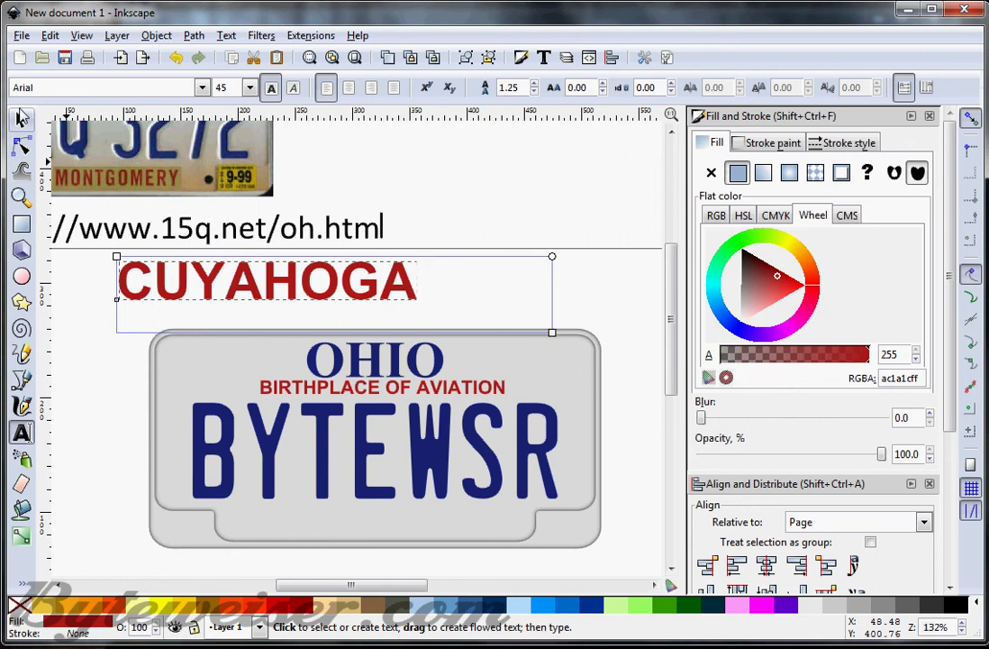
Step: Narrow CUYAHOGA, move it below BYTEWSR and centre it horizontally on the page
{"action": "left_click", "coordinate": [21, 119]}
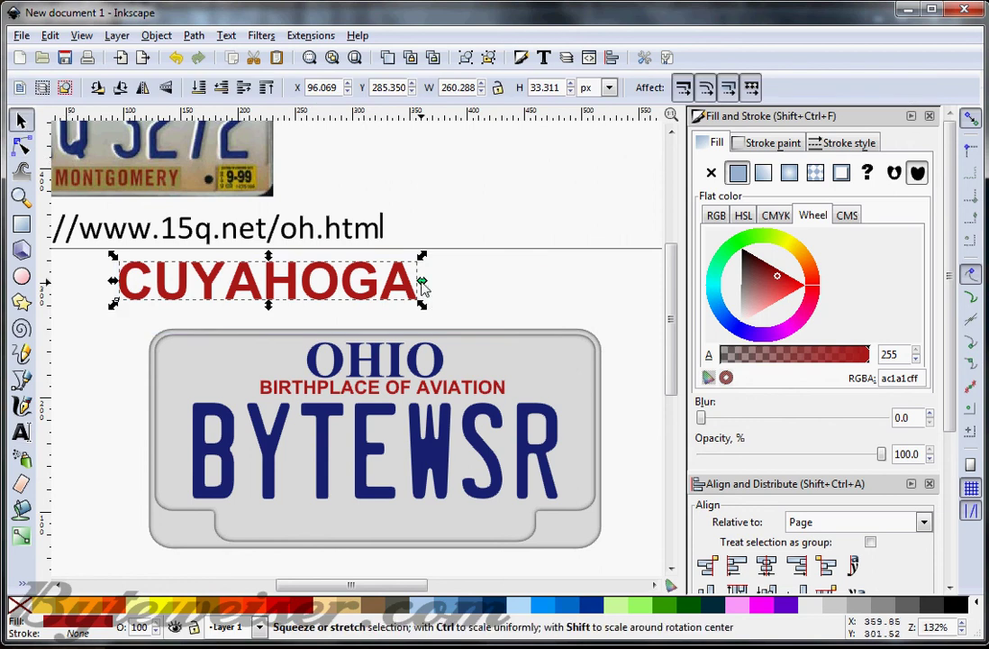
{"action": "left_click_drag", "start_coordinate": [422, 282], "coordinate": [369, 281]}
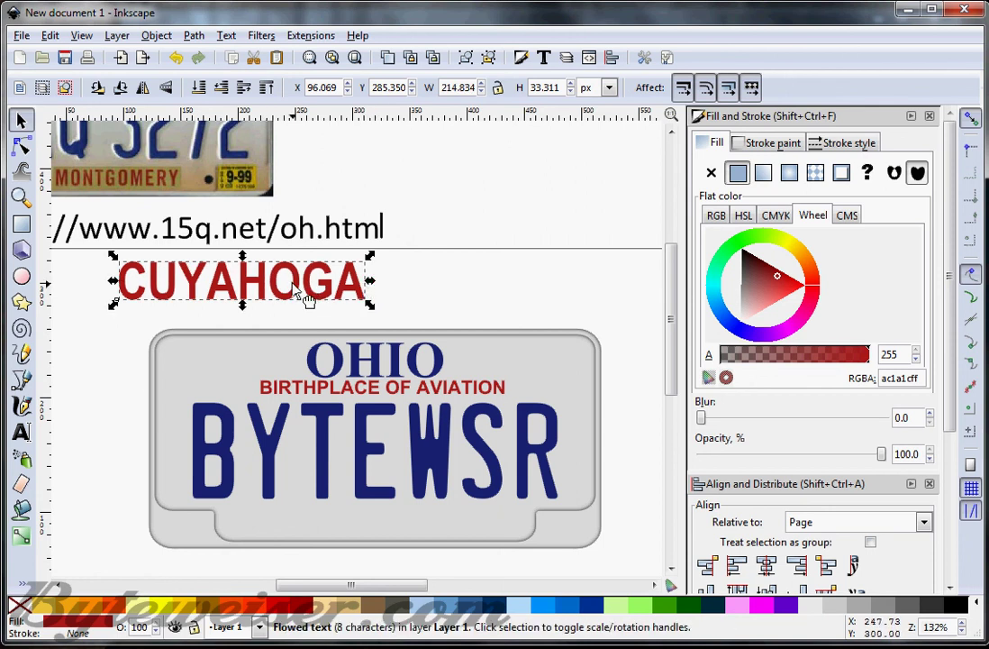
{"action": "left_click", "coordinate": [307, 297]}
{"action": "left_click", "coordinate": [377, 281]}
{"action": "left_click", "coordinate": [243, 285]}
{"action": "left_click_drag", "start_coordinate": [359, 278], "coordinate": [426, 541]}
{"action": "left_click", "coordinate": [766, 565]}
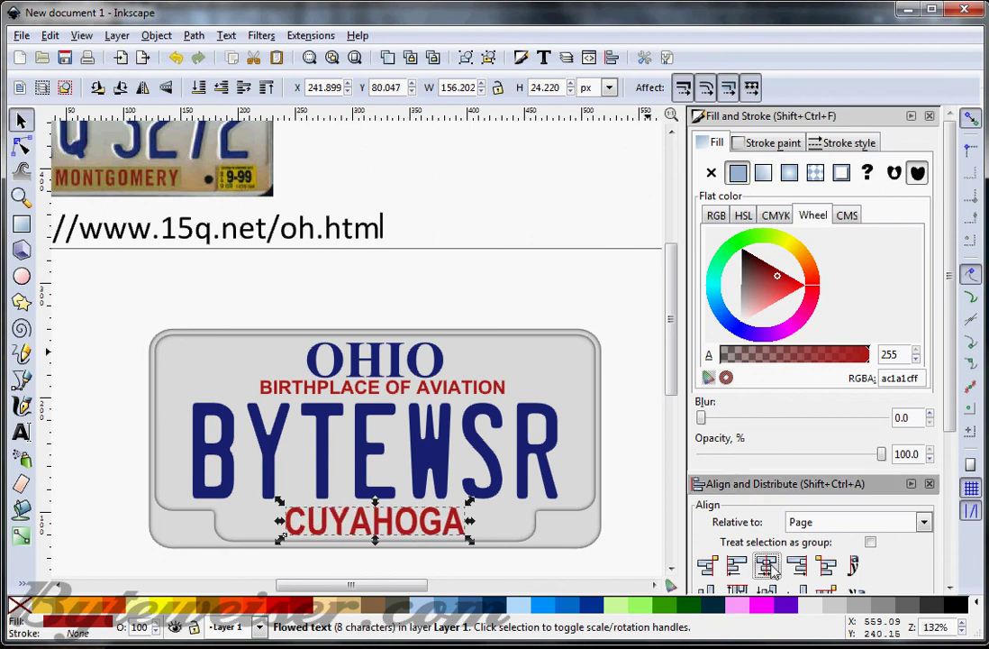
{"action": "scroll", "coordinate": [566, 229], "scroll_direction": "down", "scroll_amount": 1}
{"action": "left_click", "coordinate": [577, 261]}
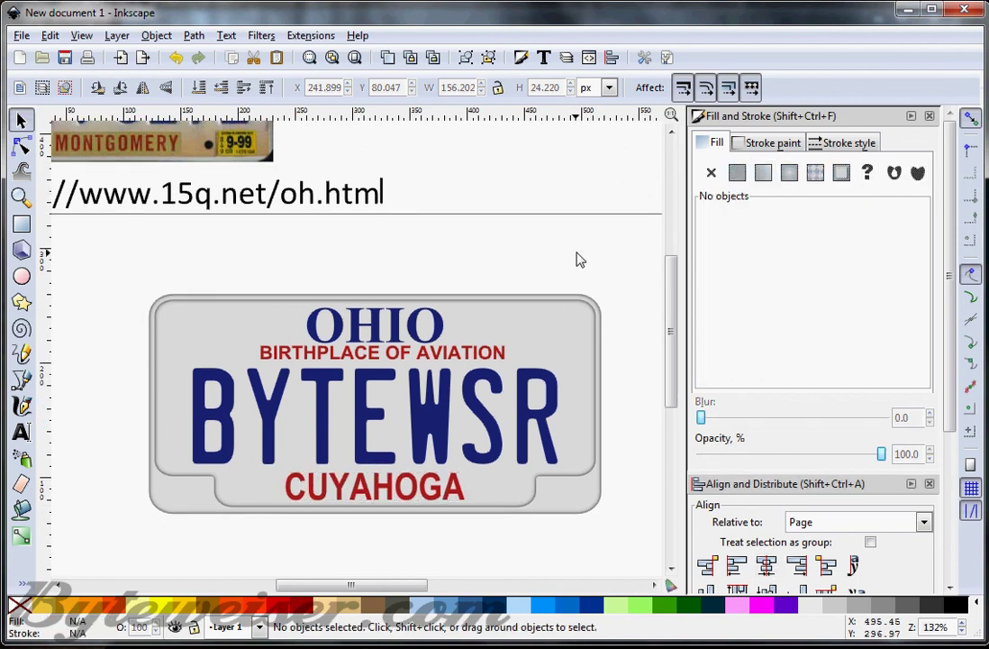
Step: Give the plate a linear gradient fill and open it for editing
{"action": "left_click", "coordinate": [538, 319]}
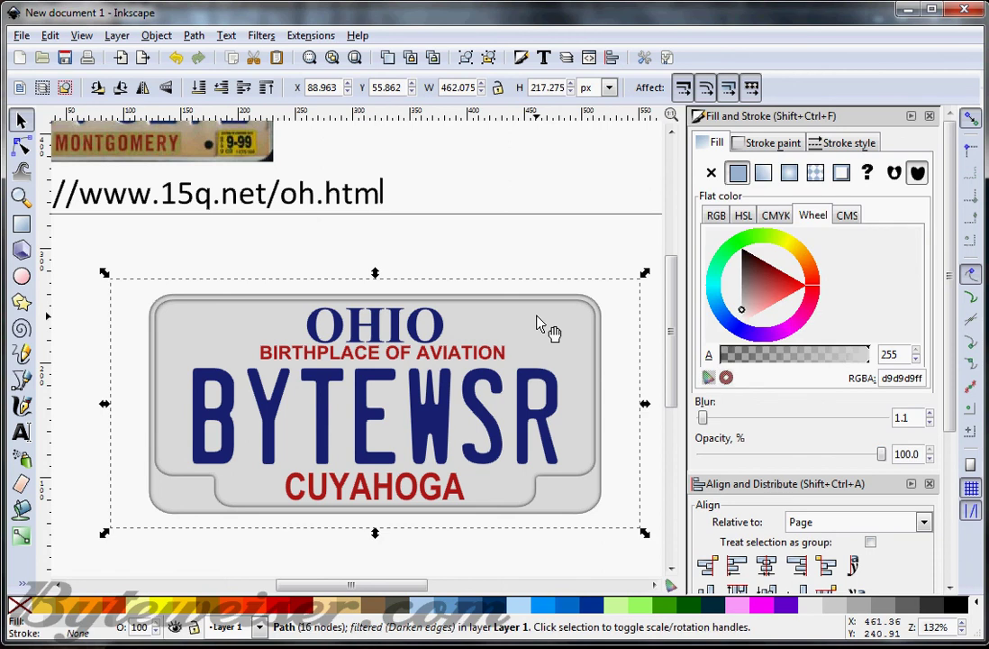
{"action": "left_click", "coordinate": [764, 174]}
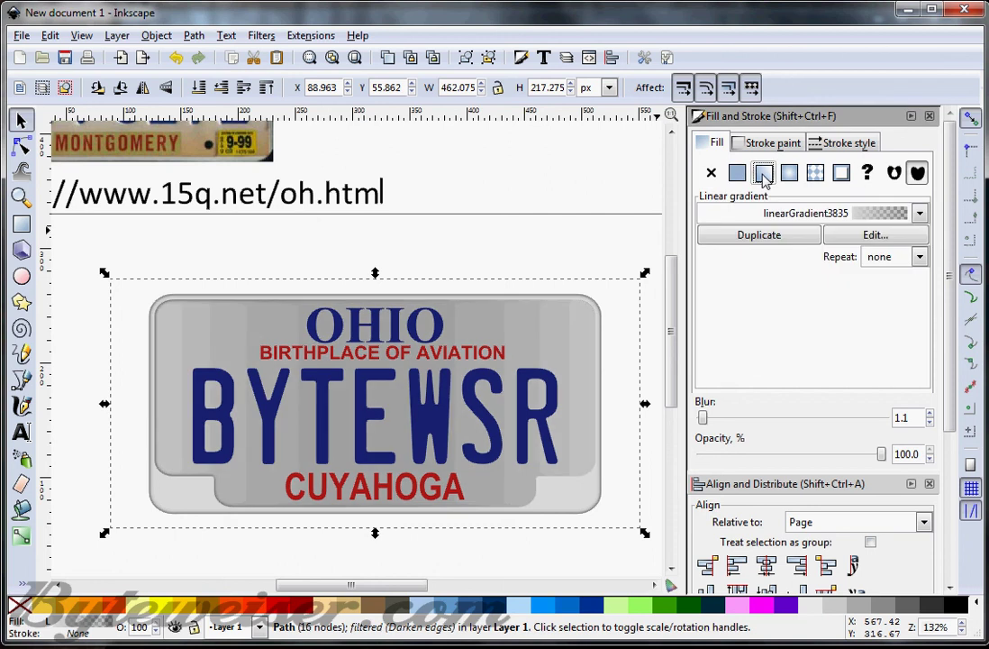
{"action": "left_click", "coordinate": [900, 235]}
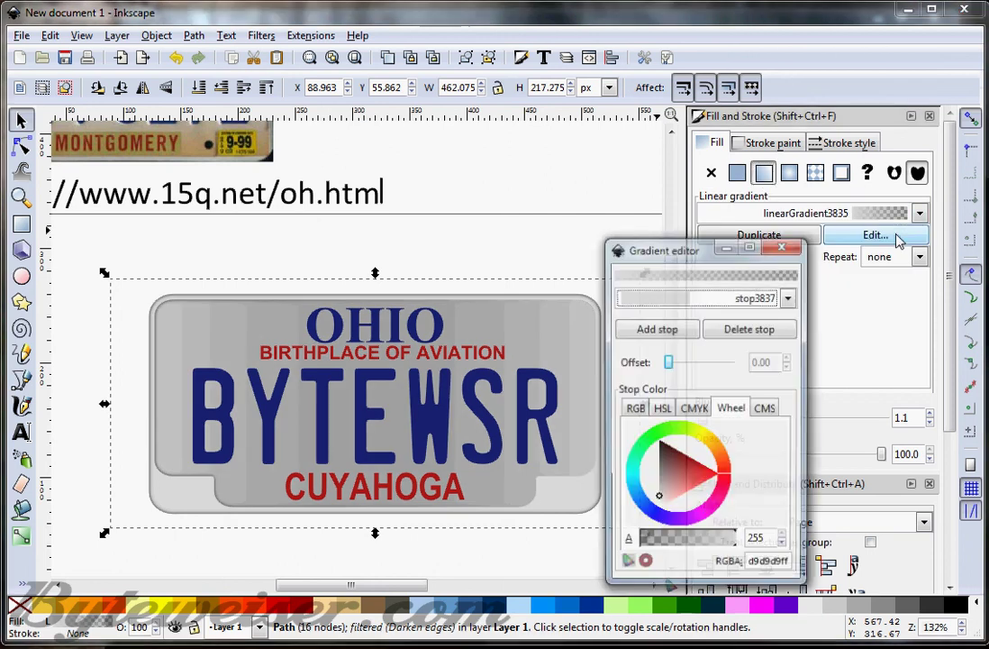
Step: Make the gradient's end stop fully opaque gold DCBD72
{"action": "left_click", "coordinate": [772, 303]}
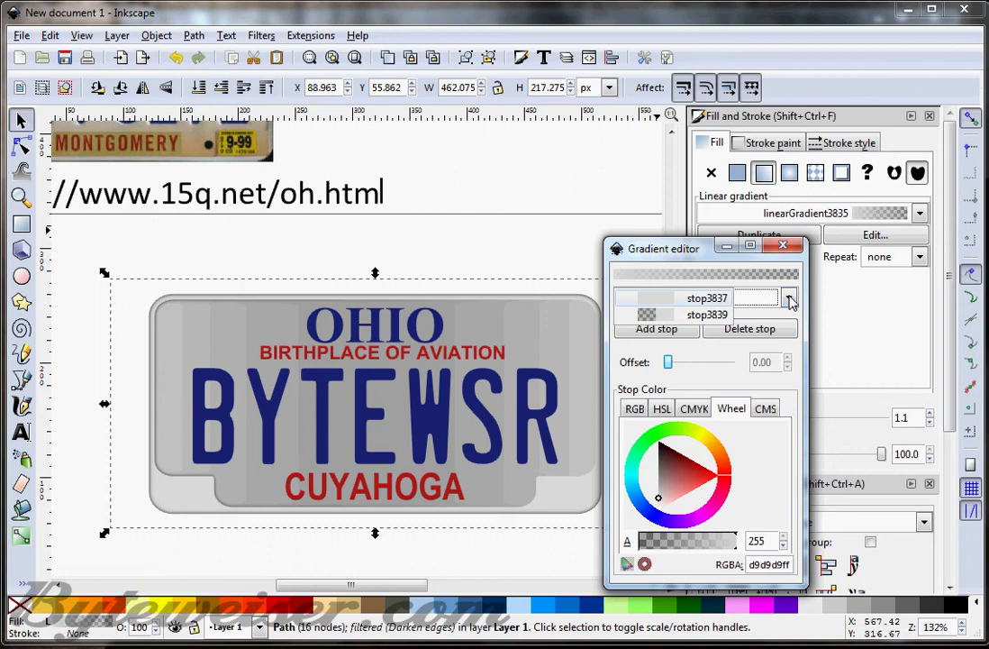
{"action": "left_click", "coordinate": [720, 303]}
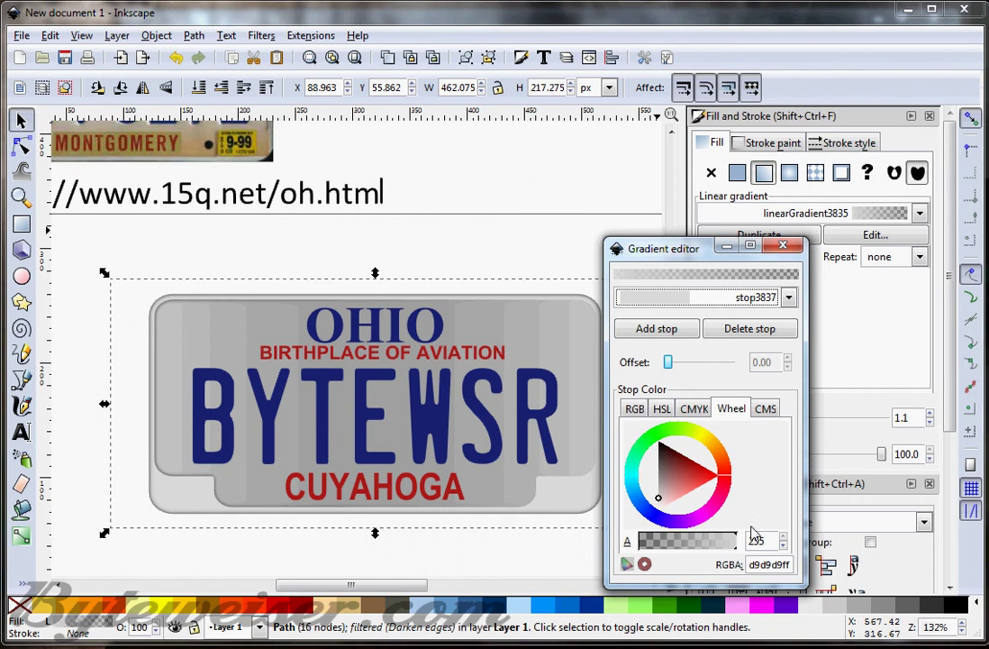
{"action": "left_click", "coordinate": [788, 298]}
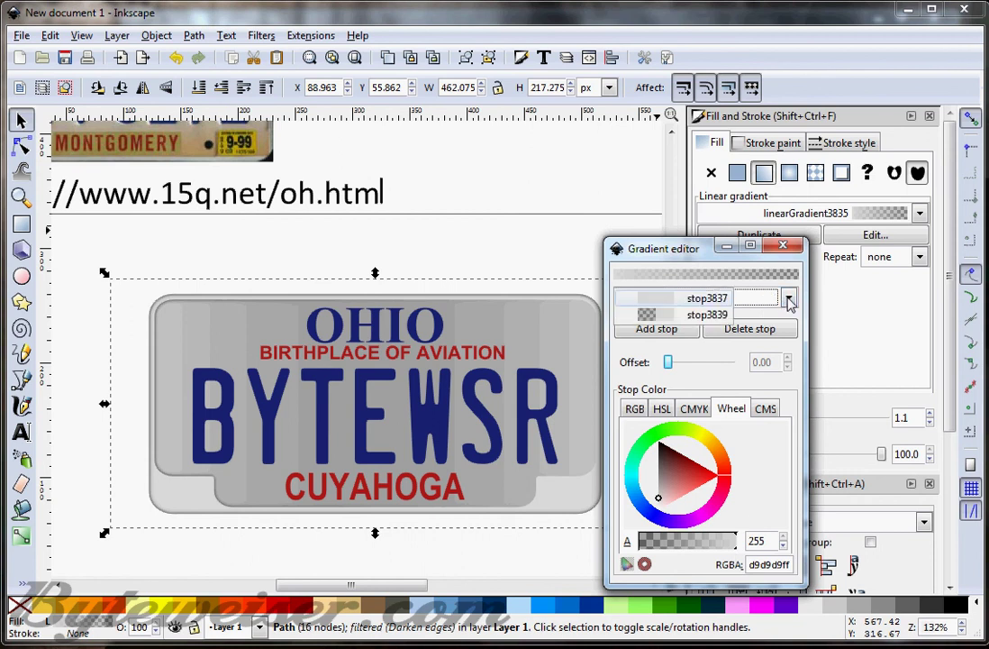
{"action": "left_click", "coordinate": [723, 315]}
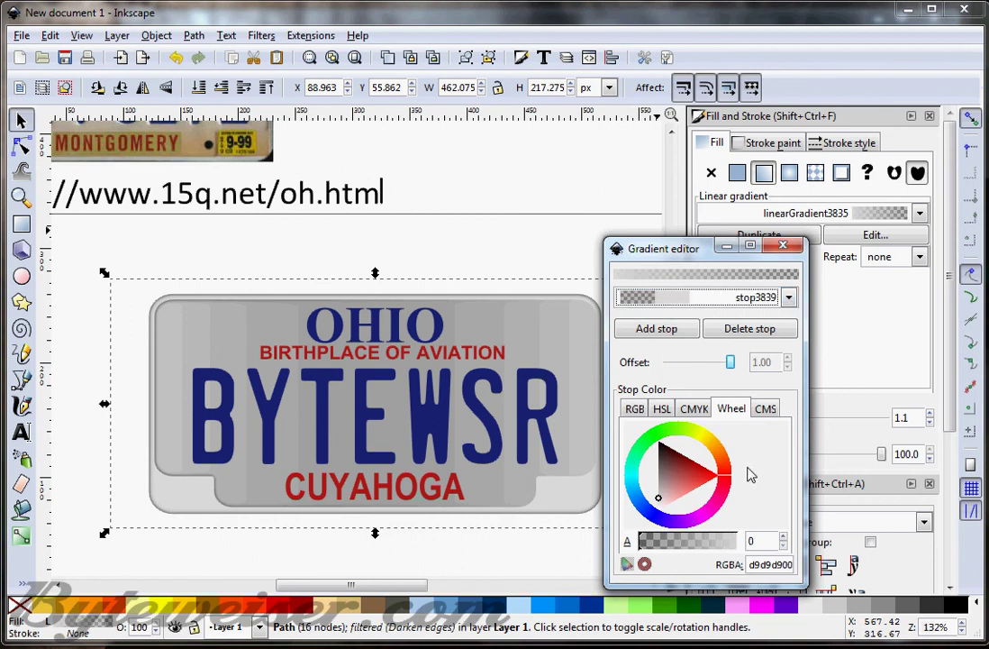
{"action": "left_click", "coordinate": [709, 540]}
{"action": "left_click_drag", "start_coordinate": [712, 543], "coordinate": [756, 558]}
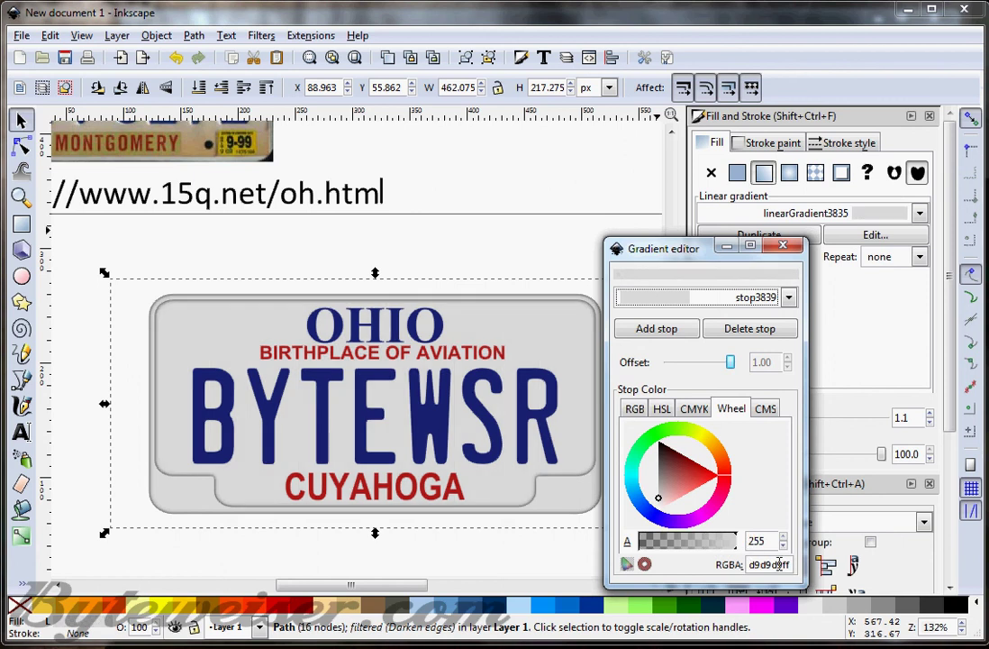
{"action": "left_click", "coordinate": [790, 564]}
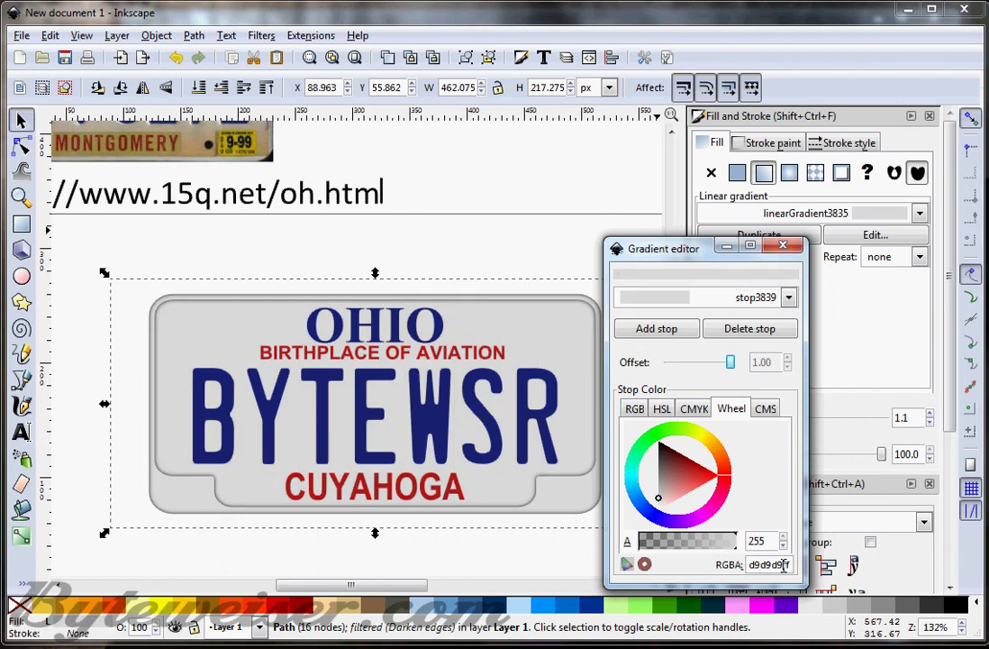
{"action": "left_click_drag", "start_coordinate": [780, 565], "coordinate": [708, 561]}
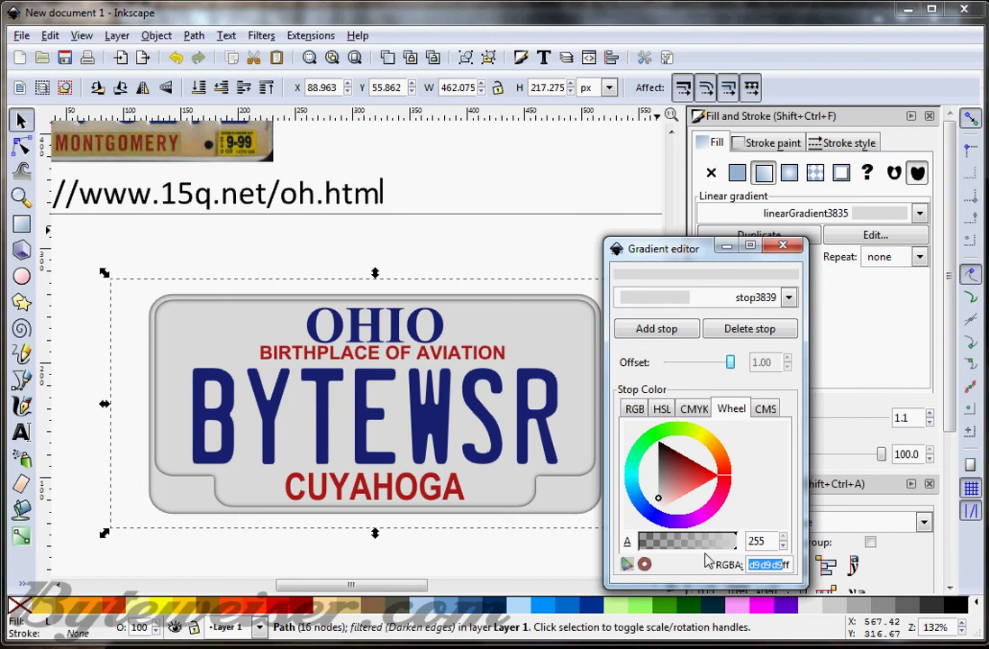
{"action": "type", "text": "DC"}
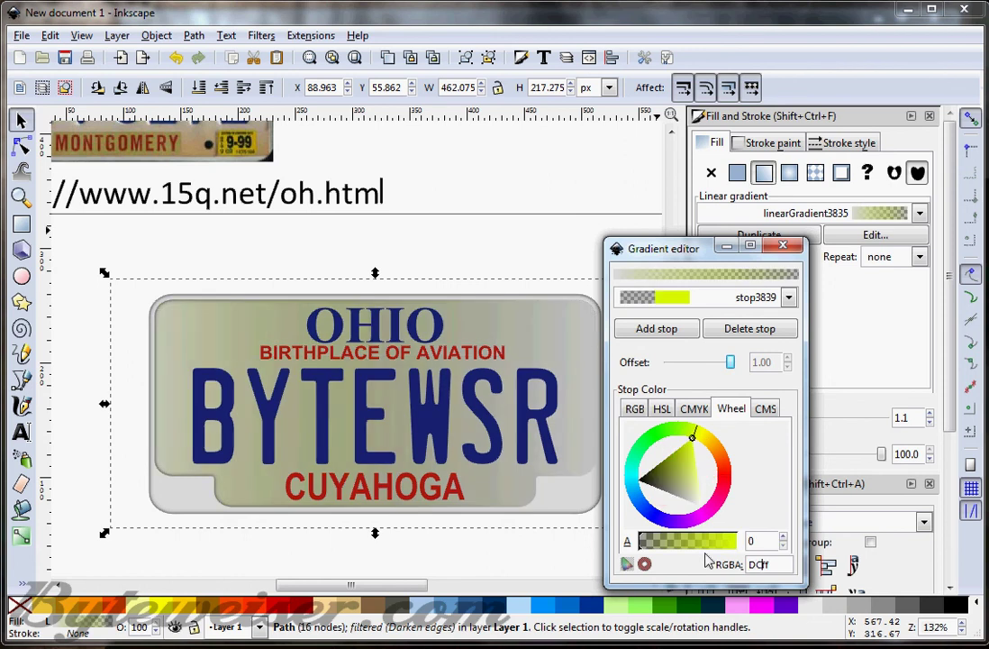
{"action": "type", "text": "BD72"}
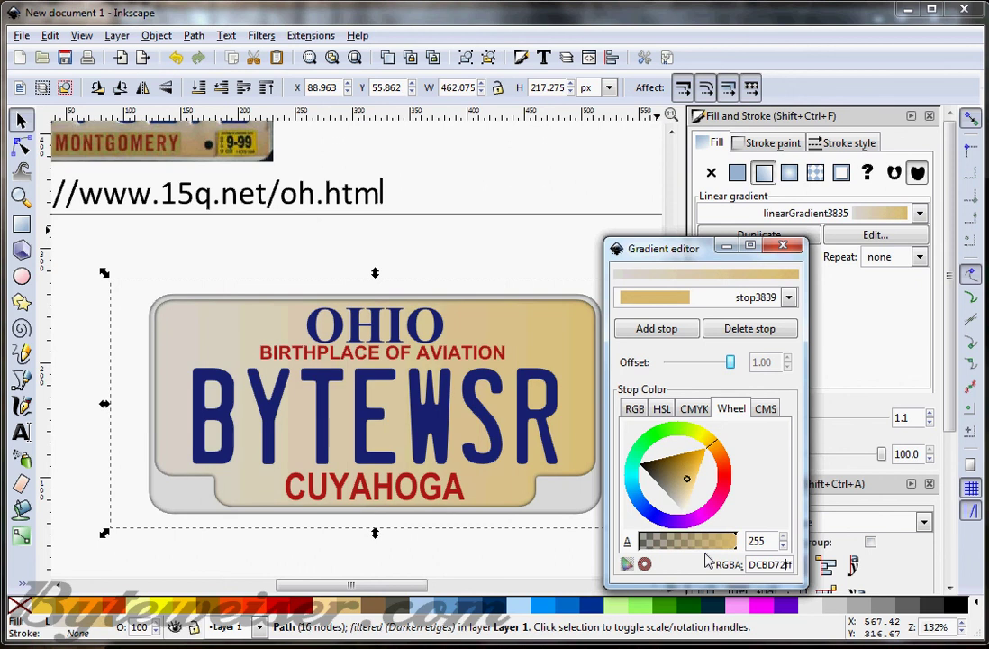
{"action": "left_click", "coordinate": [784, 247]}
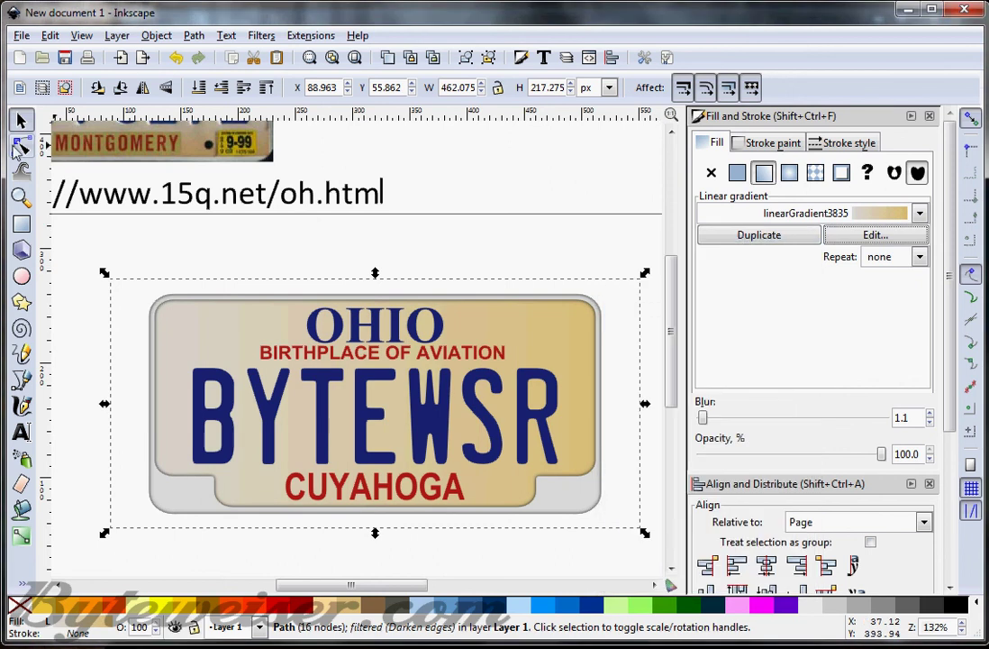
Step: Drag the gradient handles vertical, grey under the lettering fading to gold below CUYAHOGA
{"action": "left_click", "coordinate": [21, 147]}
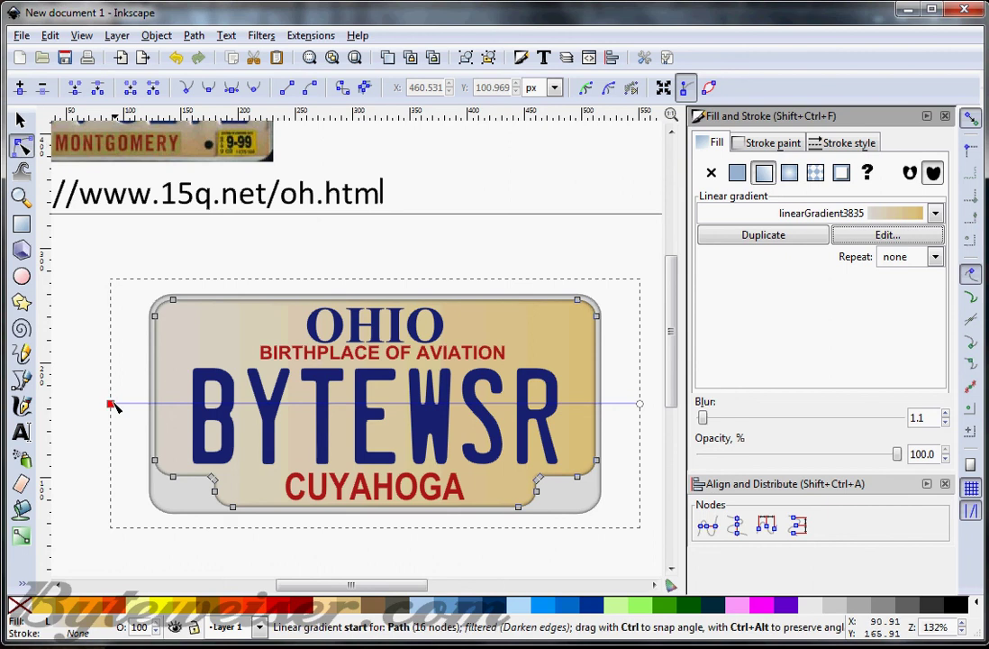
{"action": "left_click_drag", "start_coordinate": [110, 403], "coordinate": [382, 363]}
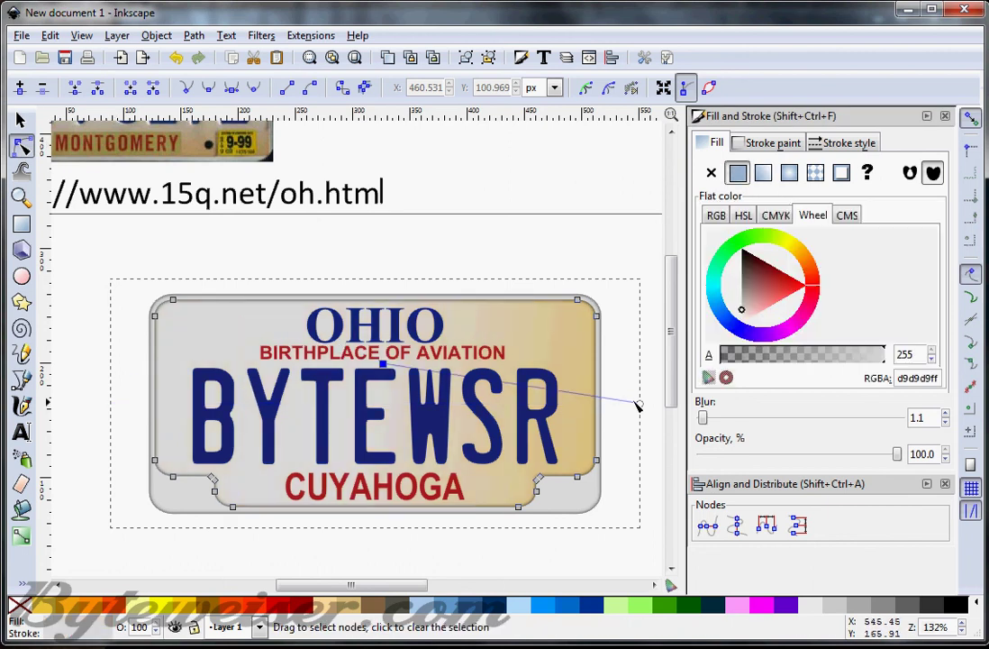
{"action": "left_click_drag", "start_coordinate": [641, 407], "coordinate": [386, 493]}
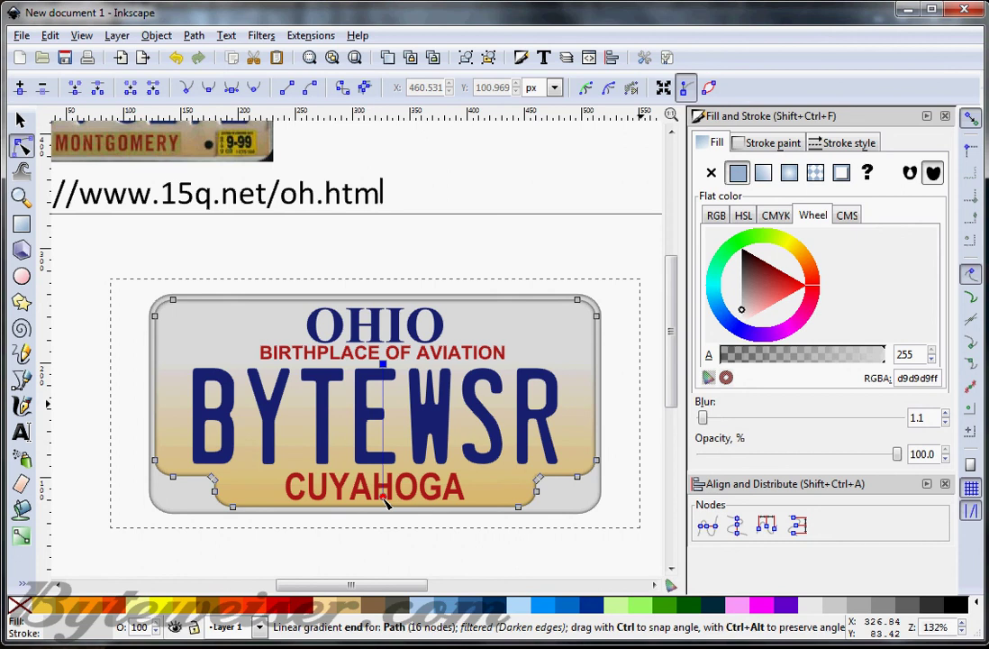
{"action": "left_click", "coordinate": [385, 505]}
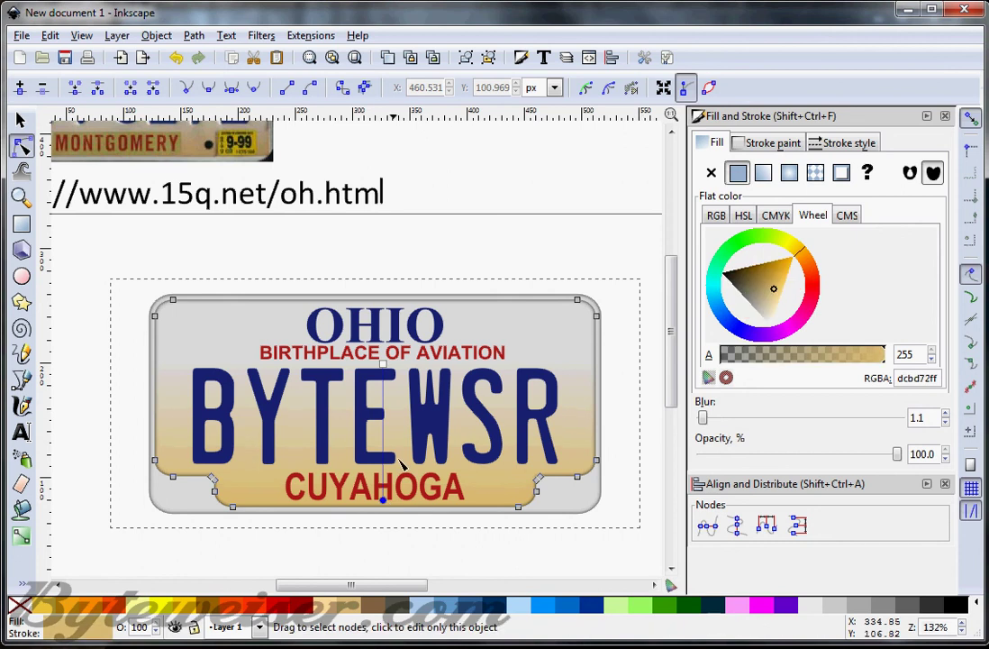
{"action": "scroll", "coordinate": [389, 423], "scroll_direction": "up", "scroll_amount": 2}
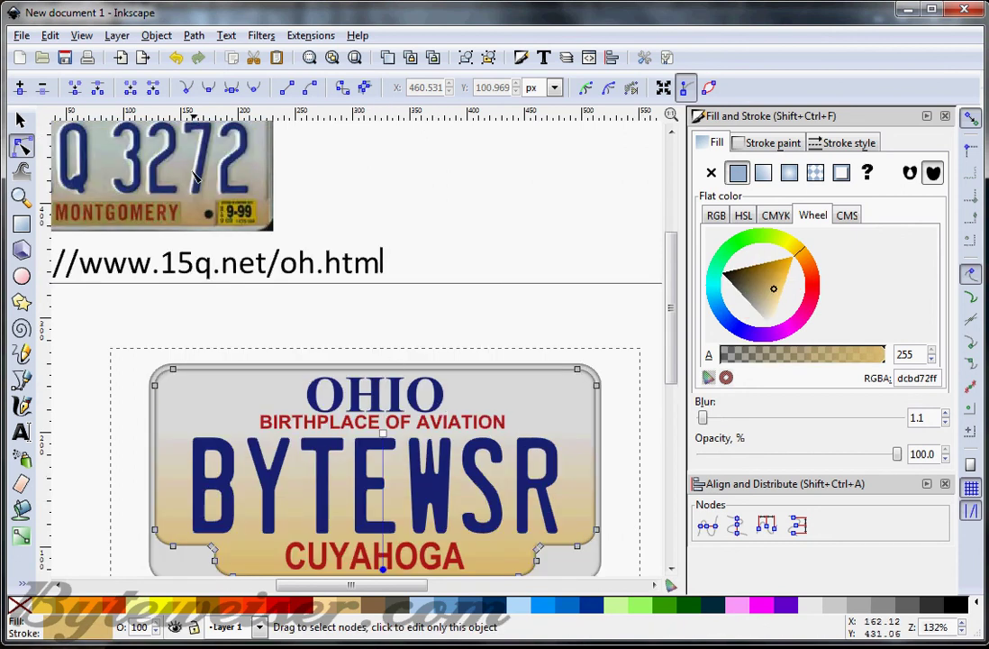
{"action": "scroll", "coordinate": [181, 166], "scroll_direction": "up", "scroll_amount": 2}
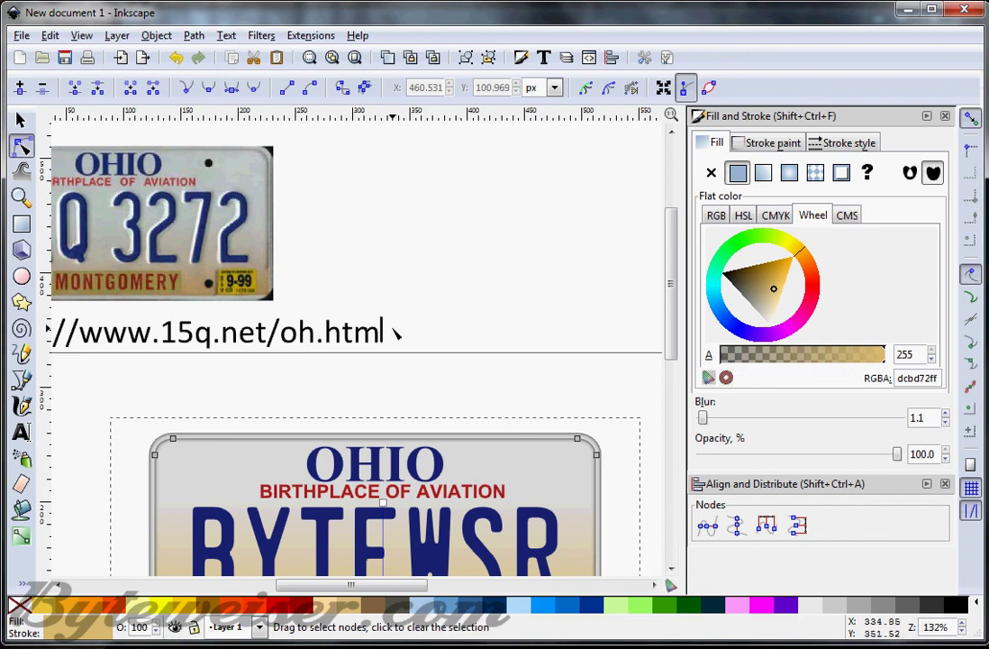
{"action": "scroll", "coordinate": [394, 332], "scroll_direction": "down", "scroll_amount": 6}
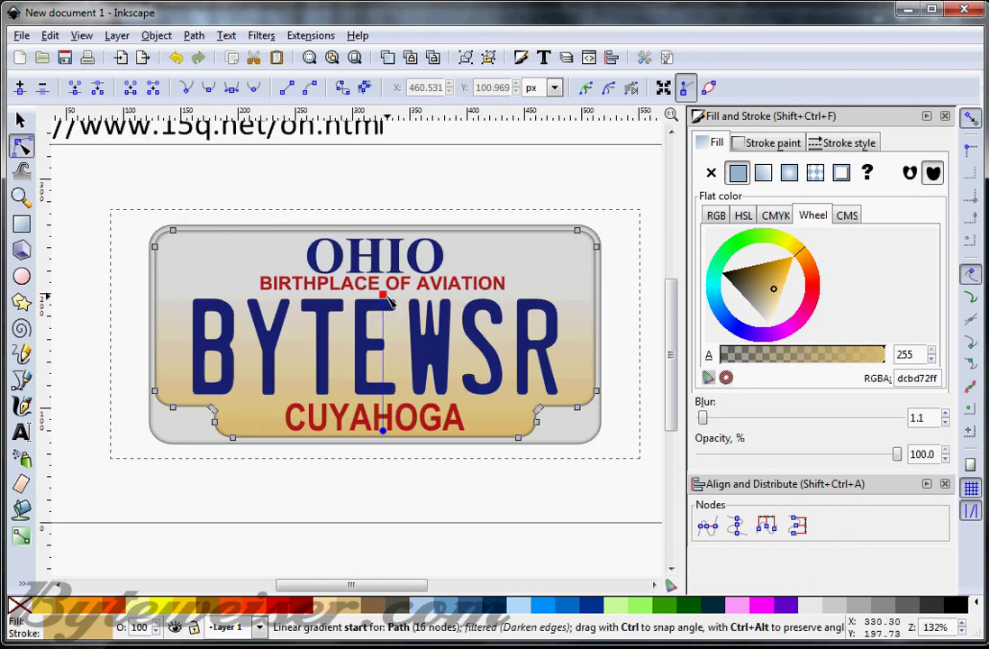
{"action": "left_click_drag", "start_coordinate": [384, 303], "coordinate": [388, 379]}
{"action": "left_click_drag", "start_coordinate": [383, 430], "coordinate": [384, 443]}
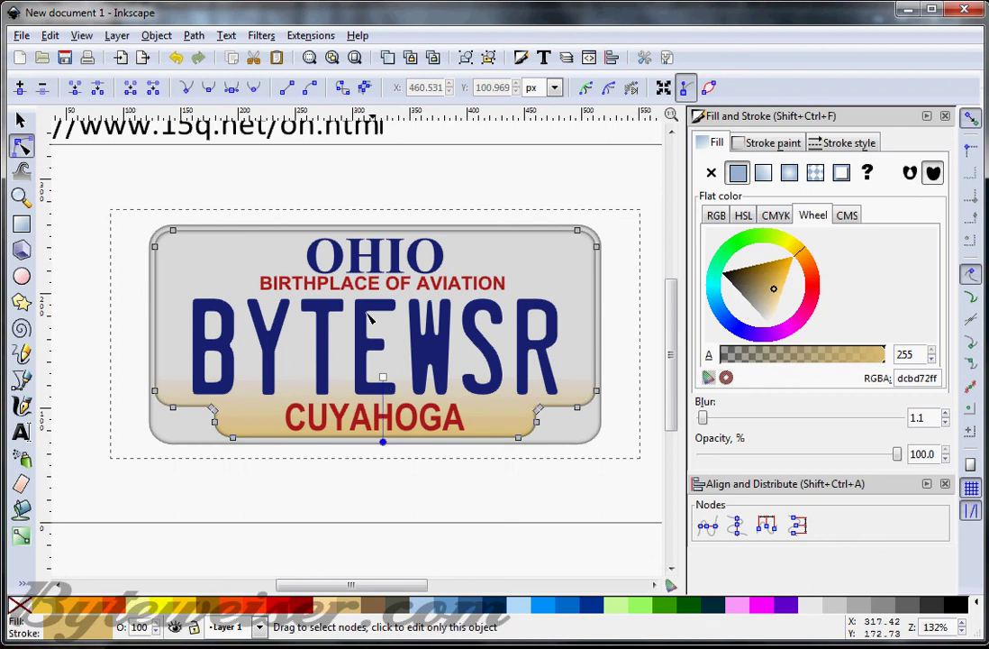
{"action": "left_click", "coordinate": [21, 120]}
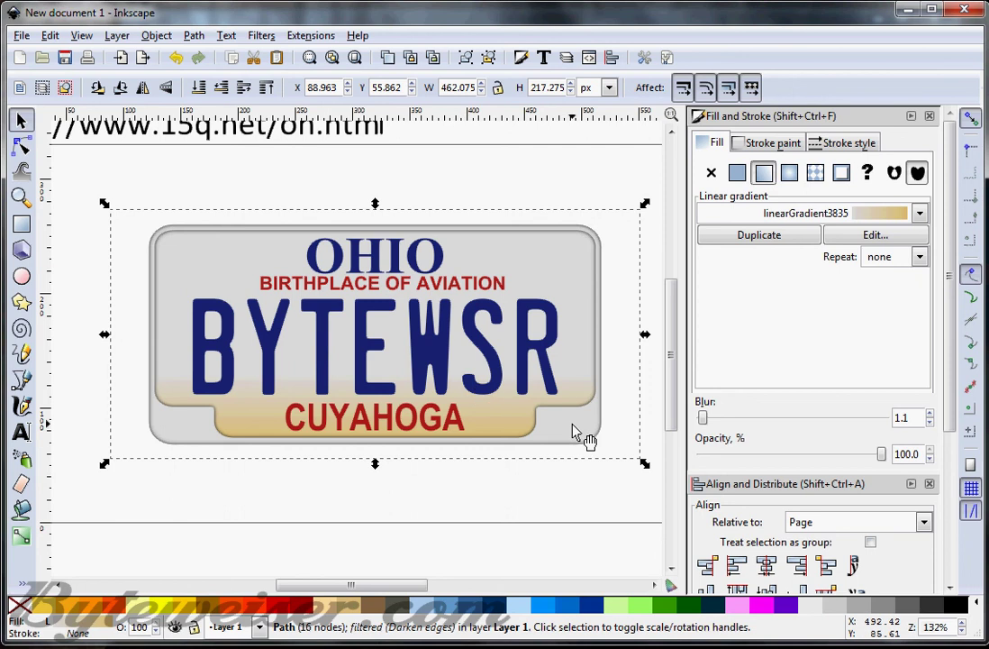
{"action": "left_click", "coordinate": [572, 423]}
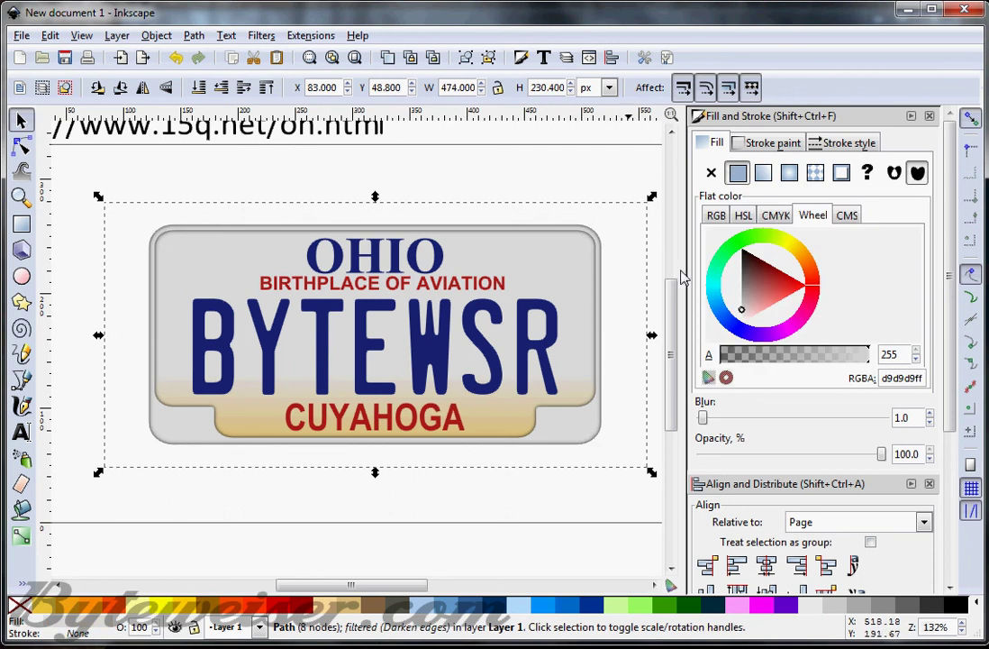
Step: Fill the outer plate border with the existing gradient linearGradient3835
{"action": "left_click", "coordinate": [763, 172]}
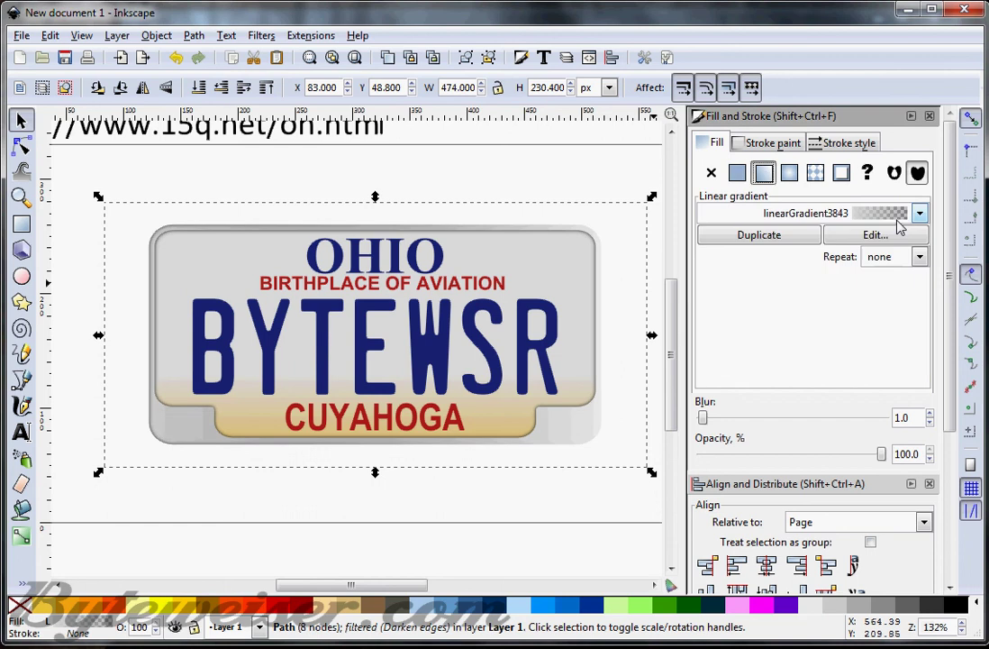
{"action": "left_click", "coordinate": [919, 212]}
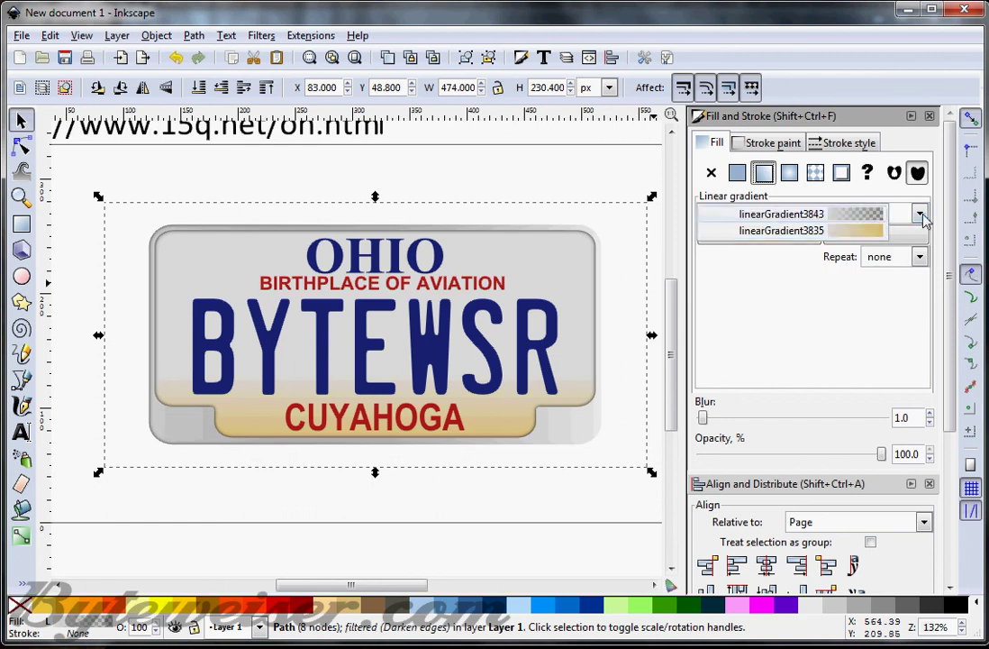
{"action": "left_click", "coordinate": [860, 231]}
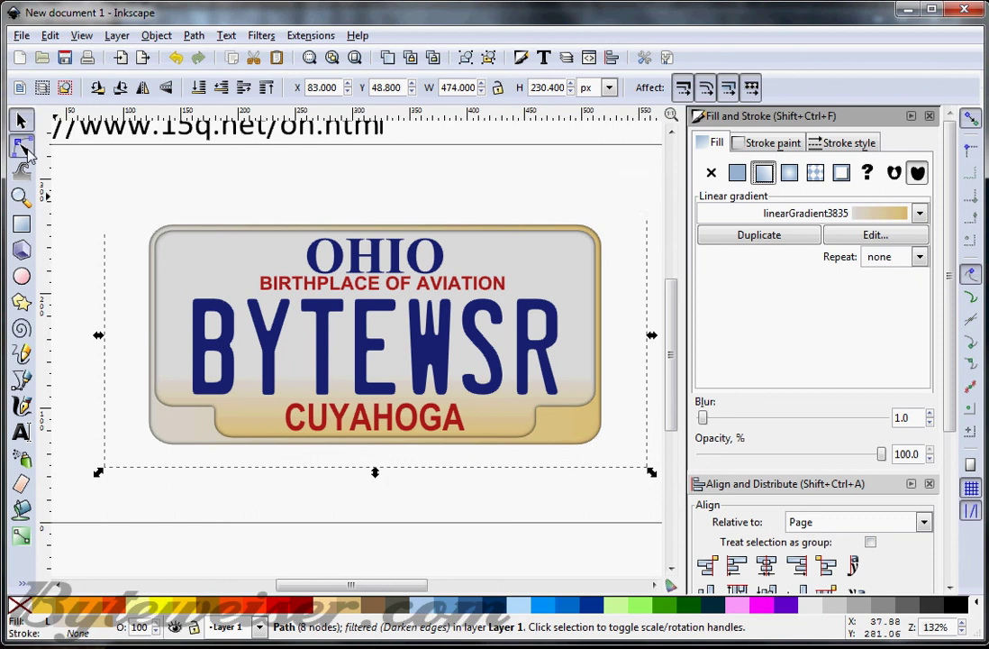
Step: Run the border gradient vertically from mid-plate down to gold at the bottom edge
{"action": "left_click", "coordinate": [22, 145]}
{"action": "left_click_drag", "start_coordinate": [358, 385], "coordinate": [377, 396]}
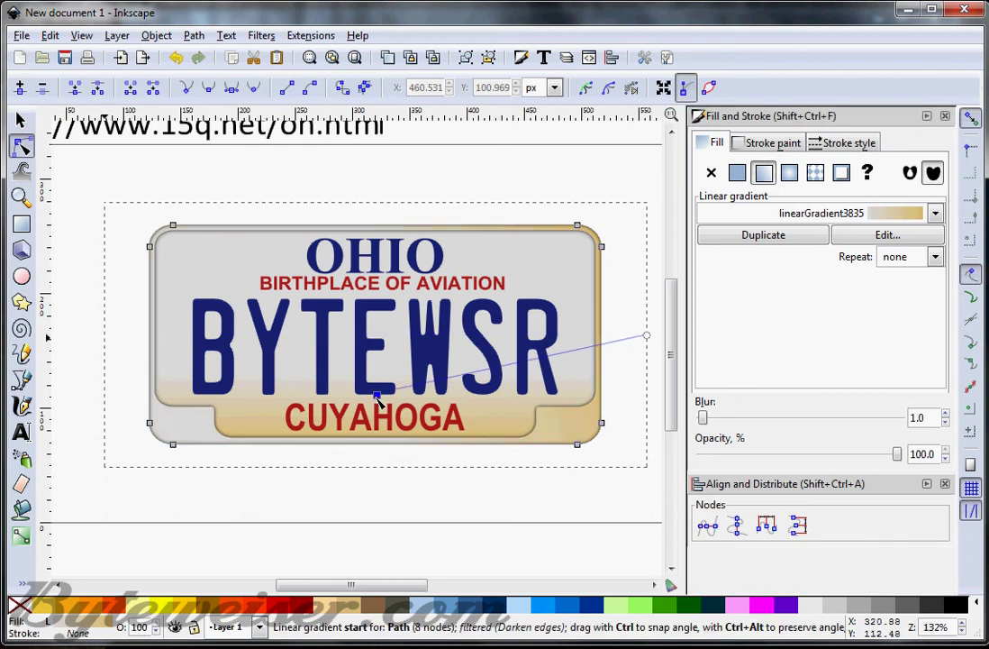
{"action": "left_click", "coordinate": [645, 335]}
{"action": "mouse_move", "coordinate": [646, 335]}
{"action": "left_mouse_down"}
{"action": "mouse_move", "coordinate": [420, 442]}
{"action": "mouse_move", "coordinate": [377, 442]}
{"action": "left_mouse_up"}
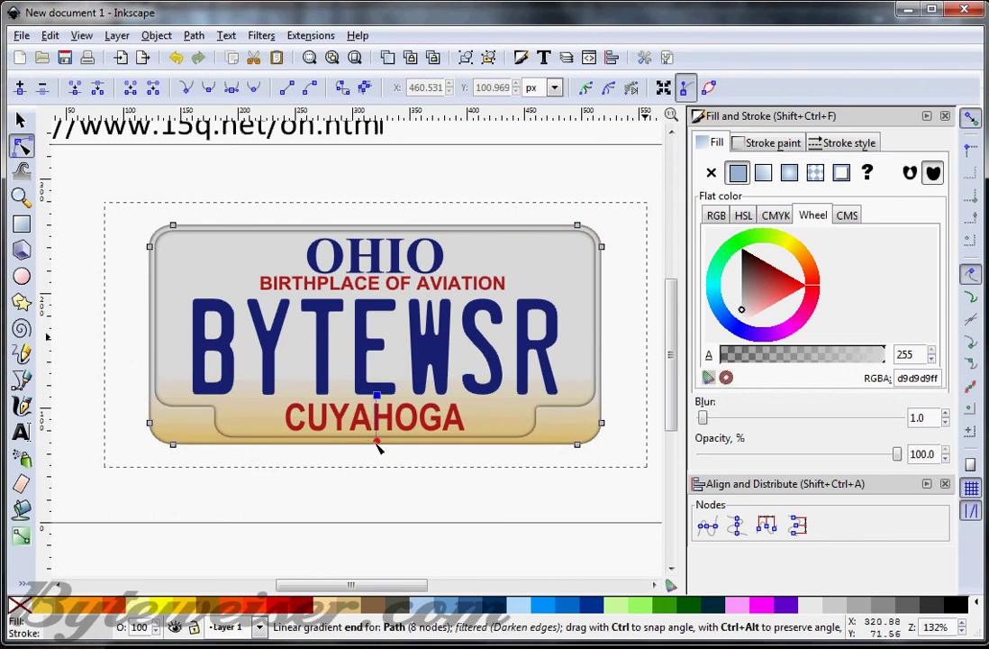
{"action": "left_click", "coordinate": [377, 442]}
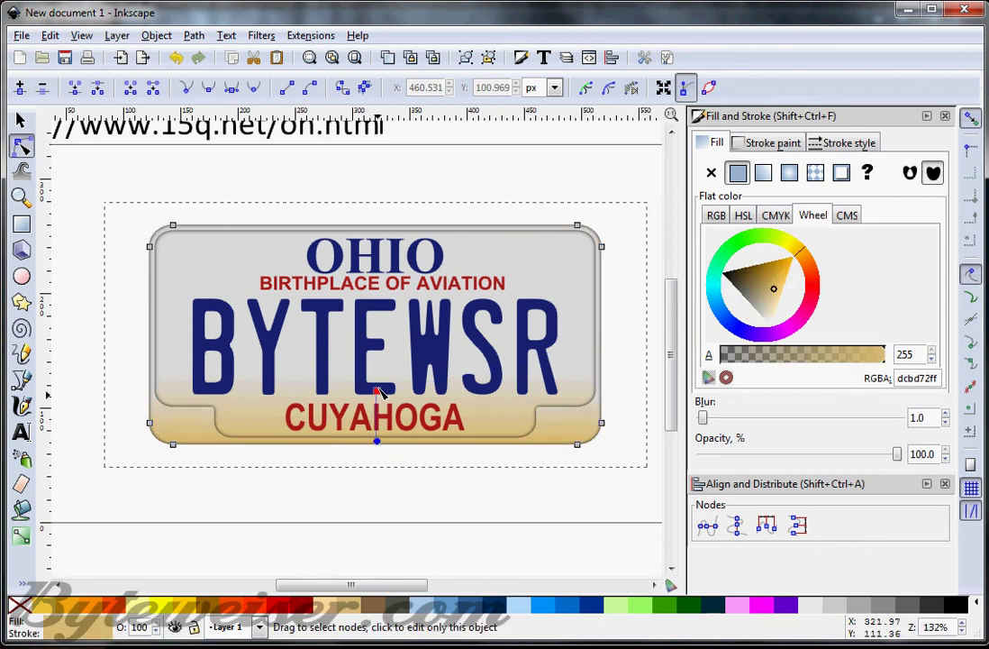
{"action": "left_click_drag", "start_coordinate": [381, 390], "coordinate": [381, 383]}
{"action": "left_click_drag", "start_coordinate": [381, 386], "coordinate": [381, 382]}
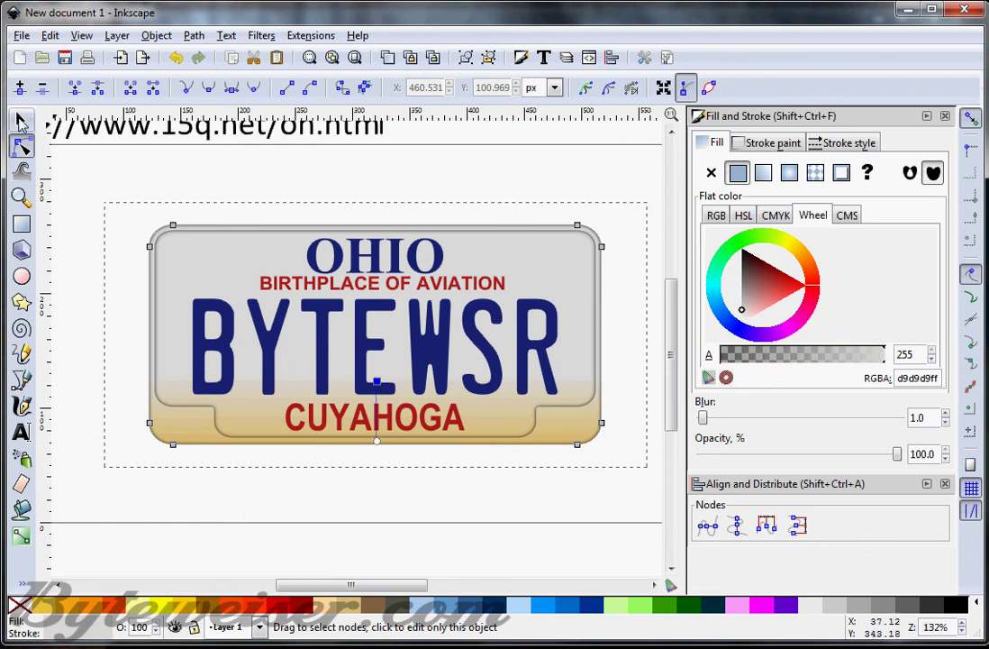
{"action": "key", "text": "s"}
{"action": "left_click", "coordinate": [503, 183]}
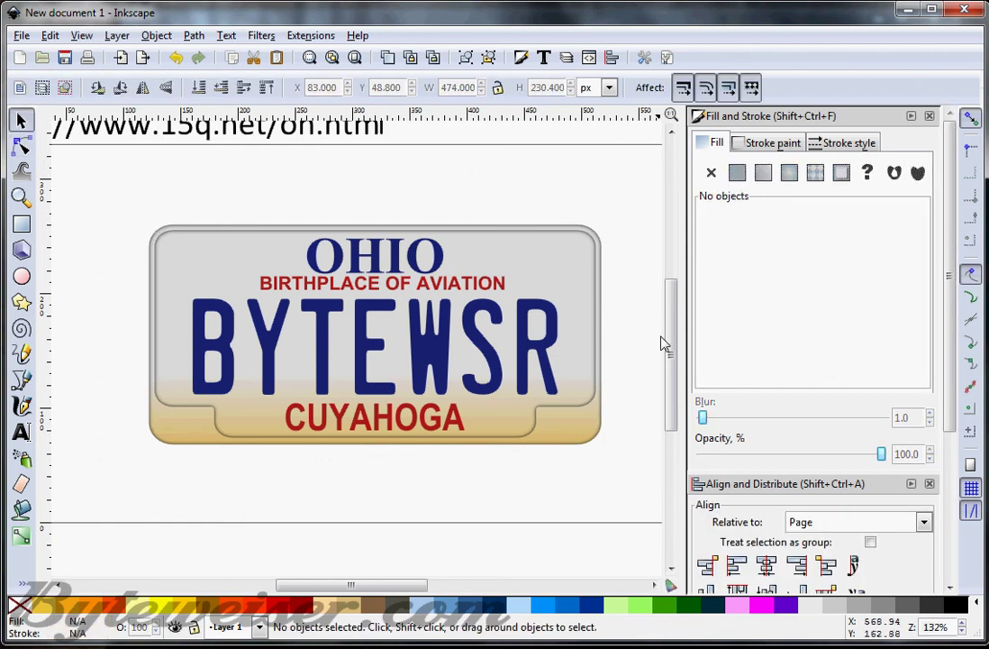
Step: Draw a small red circle in the plate's lower-left notch beside CUYAHOGA
{"action": "scroll", "coordinate": [662, 343], "scroll_direction": "up", "scroll_amount": 1}
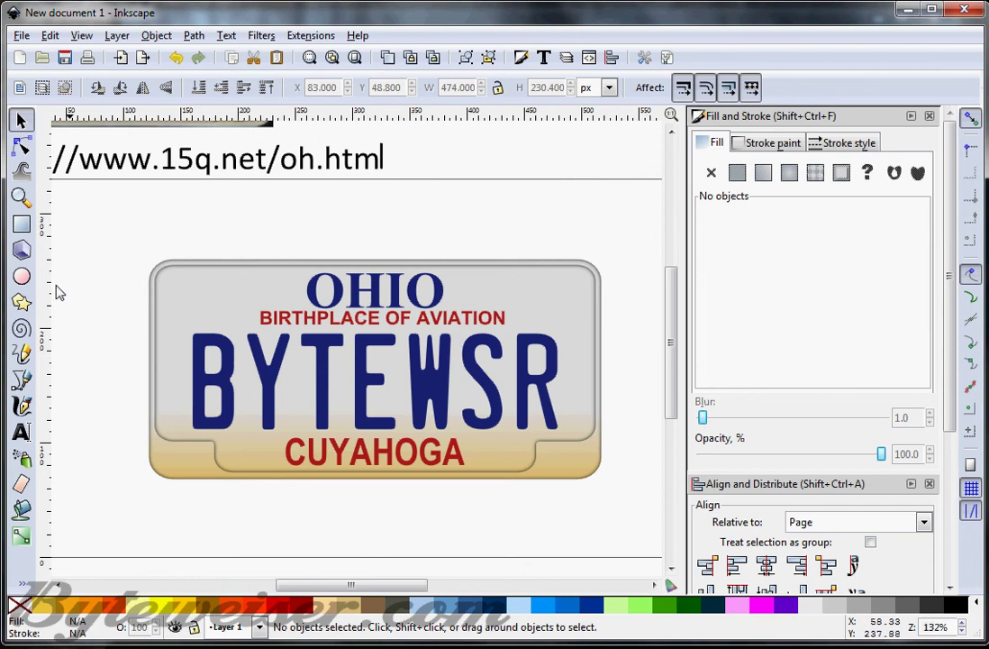
{"action": "left_click", "coordinate": [22, 277]}
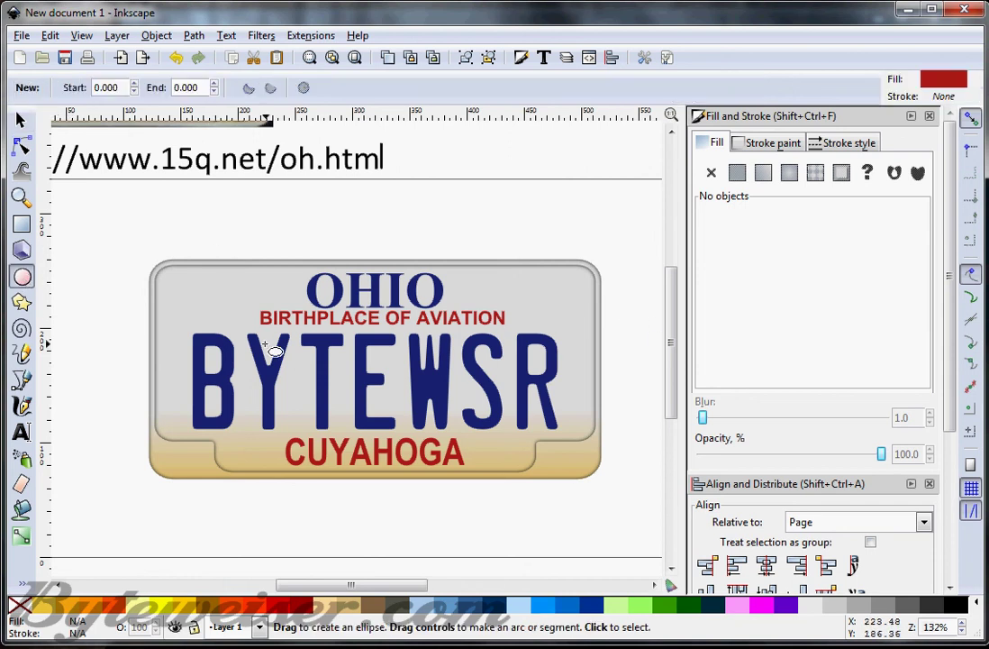
{"action": "key", "text": "ctrl"}
{"action": "left_click_drag", "start_coordinate": [232, 450], "coordinate": [247, 461]}
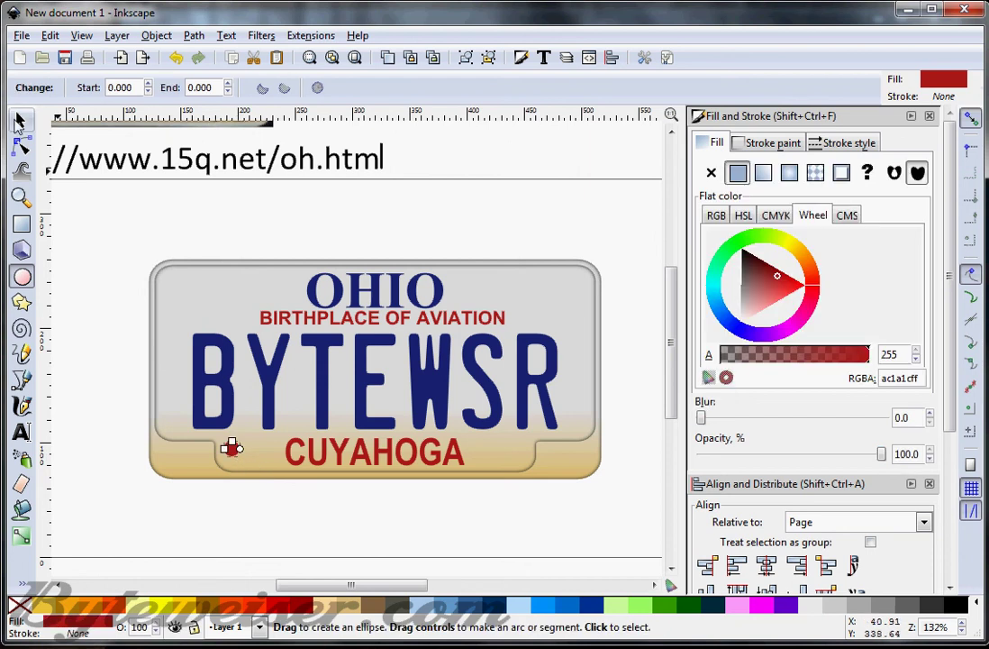
Step: Convert the circle to a path and nudge it slightly down and left into place
{"action": "left_click", "coordinate": [21, 121]}
{"action": "left_click", "coordinate": [193, 35]}
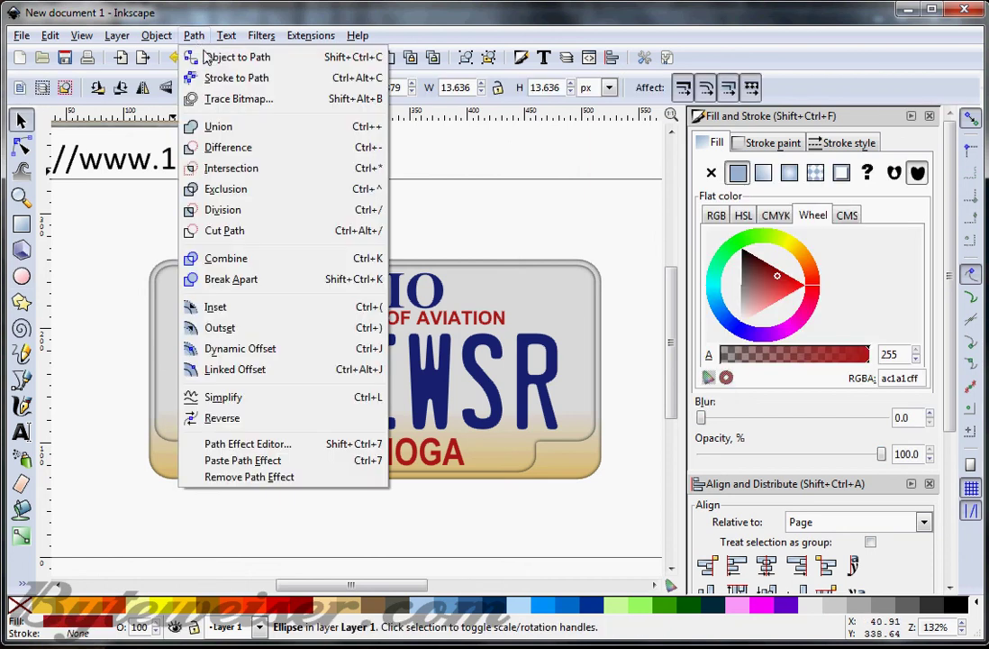
{"action": "left_click", "coordinate": [205, 58]}
{"action": "key", "text": "Down"}
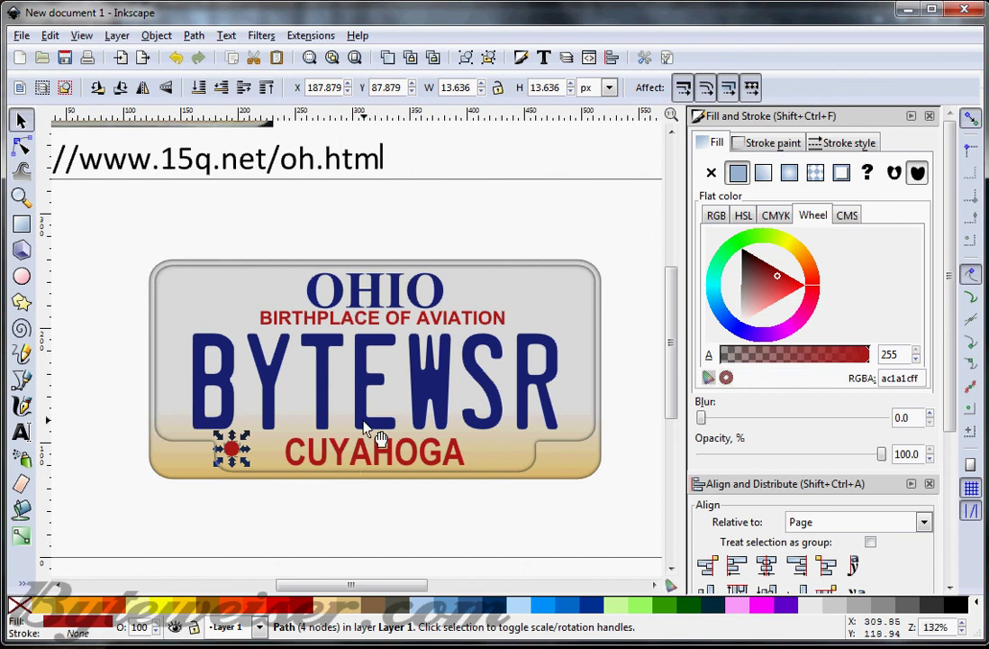
{"action": "key", "text": "Left"}
{"action": "key", "text": "Left"}
{"action": "key", "text": "Down"}
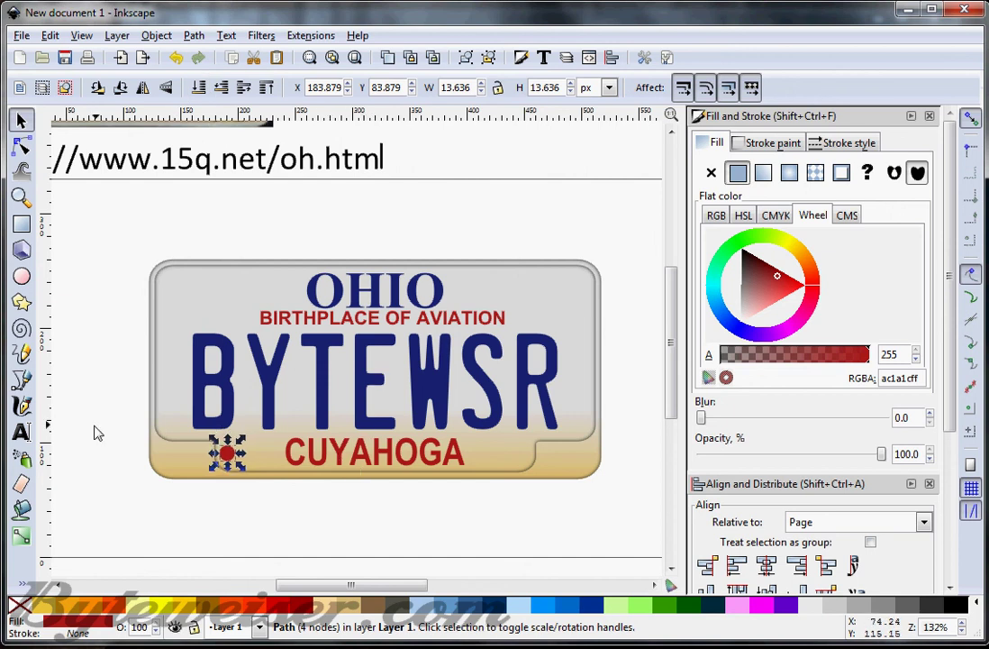
{"action": "left_click", "coordinate": [133, 393]}
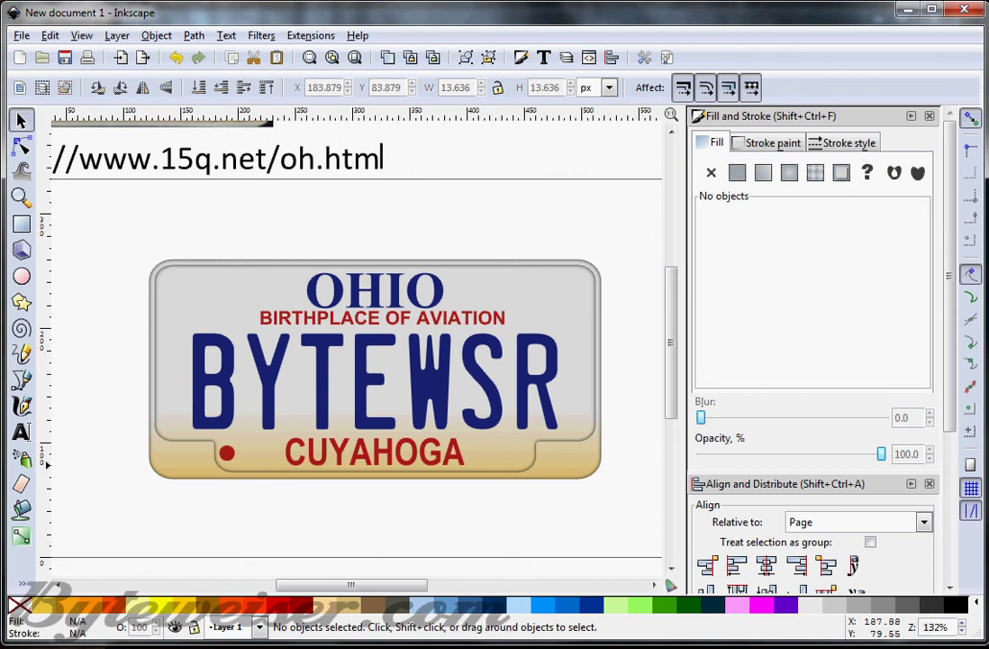
Step: Make the lower-left dot white and apply the Shadows and Glows > Darken edges filter
{"action": "left_click", "coordinate": [229, 455]}
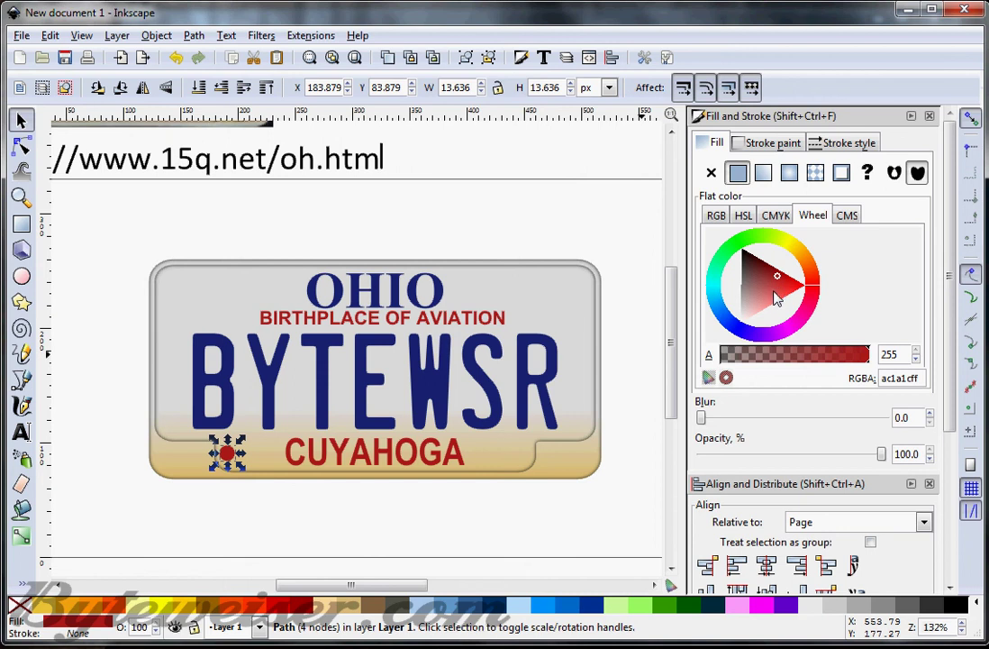
{"action": "left_click_drag", "start_coordinate": [768, 302], "coordinate": [728, 344]}
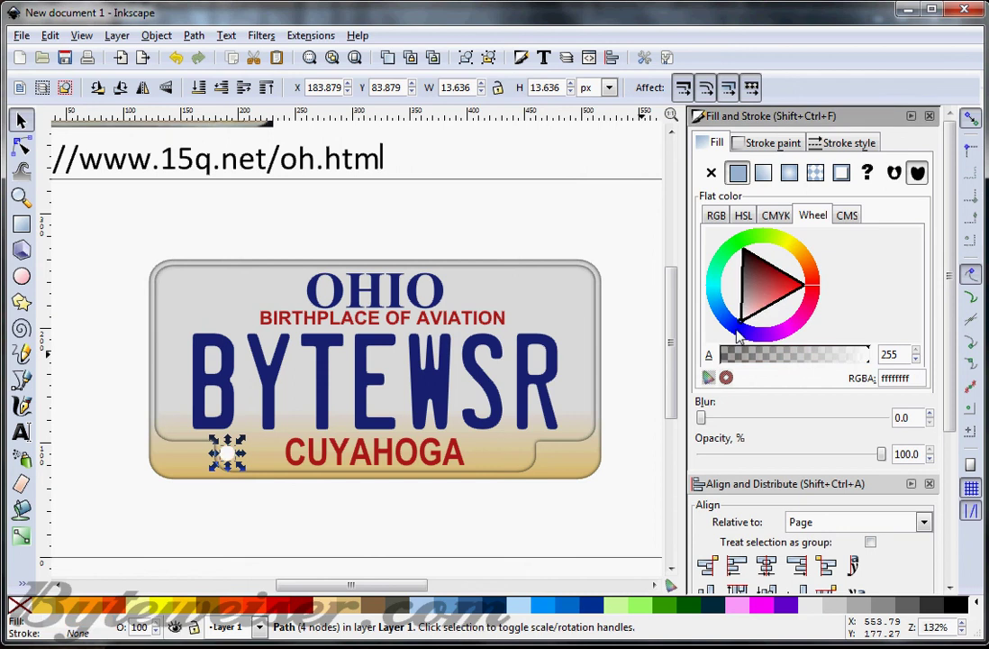
{"action": "left_click", "coordinate": [226, 36]}
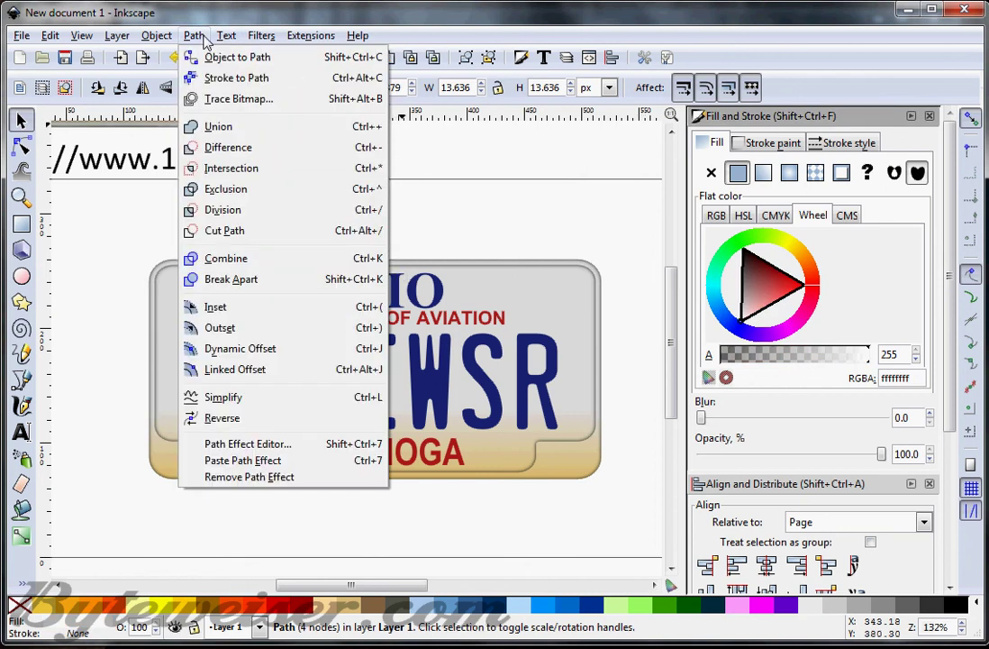
{"action": "mouse_move", "coordinate": [262, 37]}
{"action": "mouse_move", "coordinate": [334, 309]}
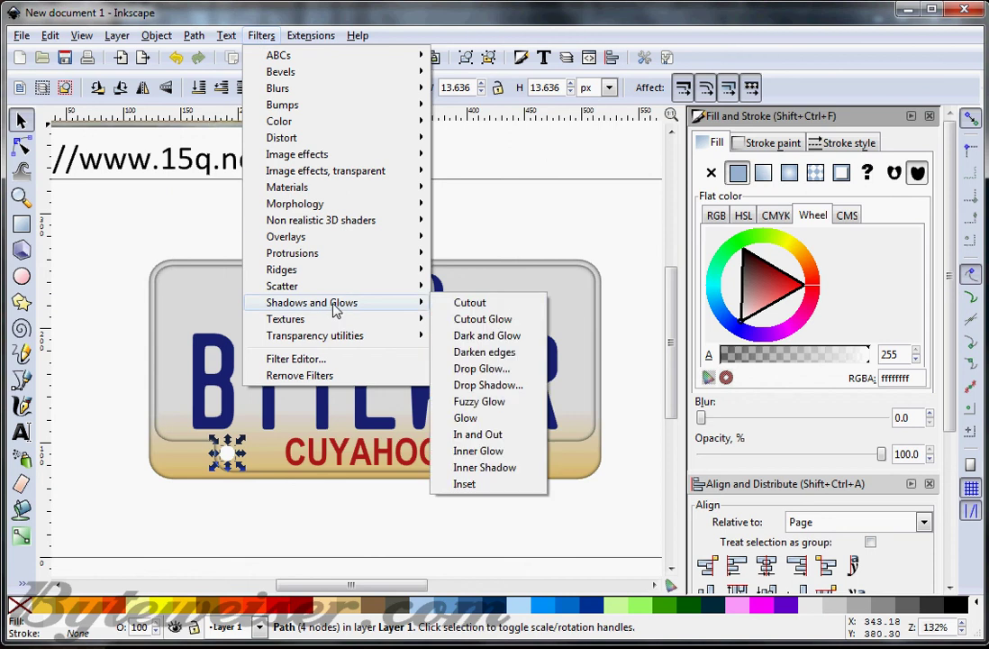
{"action": "left_click", "coordinate": [491, 352]}
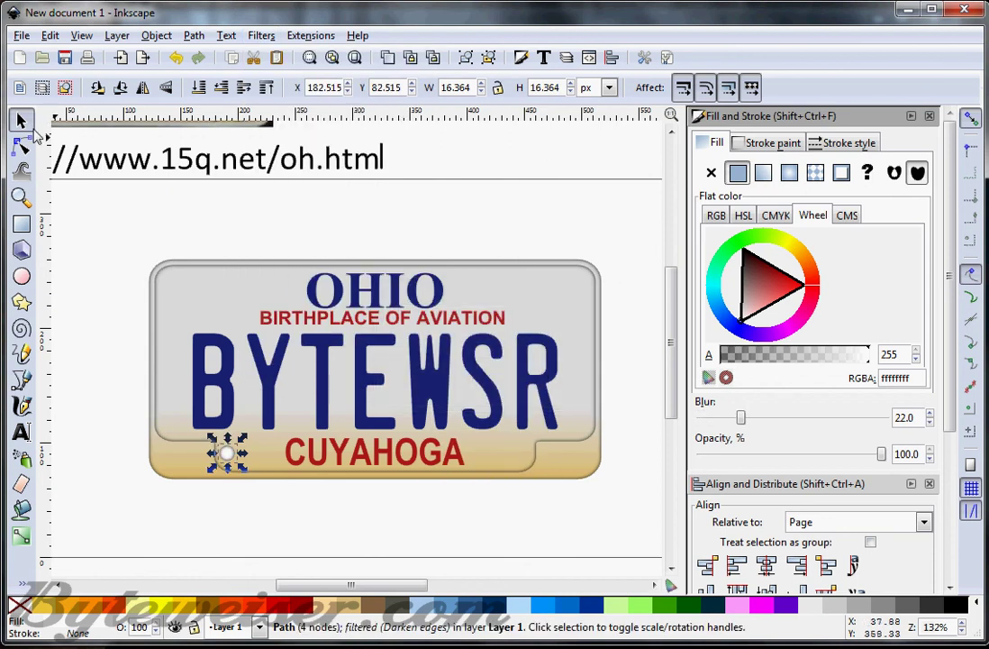
{"action": "left_click", "coordinate": [282, 216]}
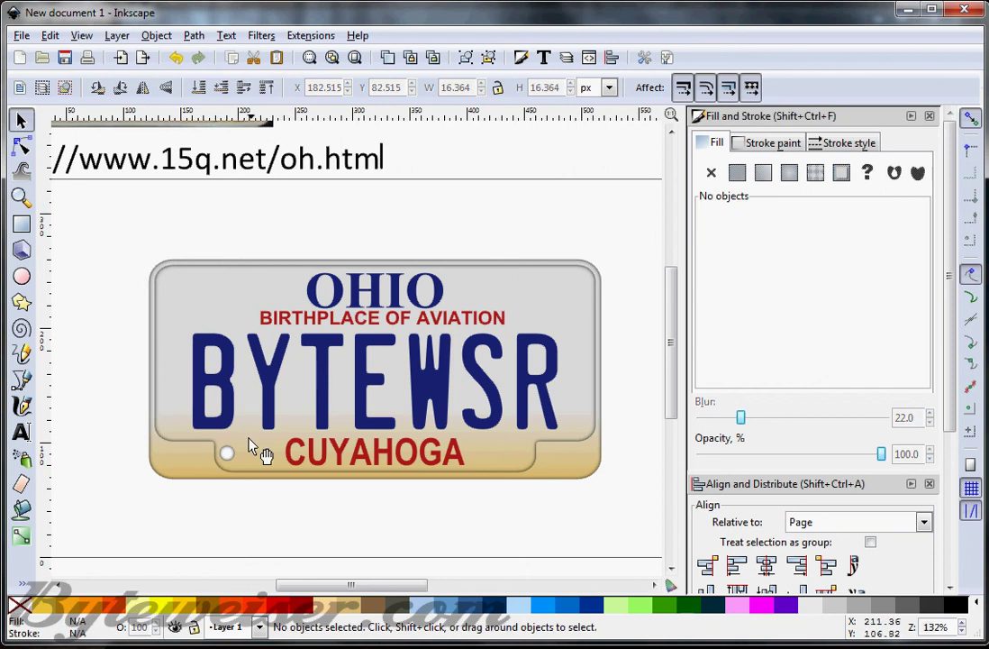
{"action": "left_click", "coordinate": [229, 455]}
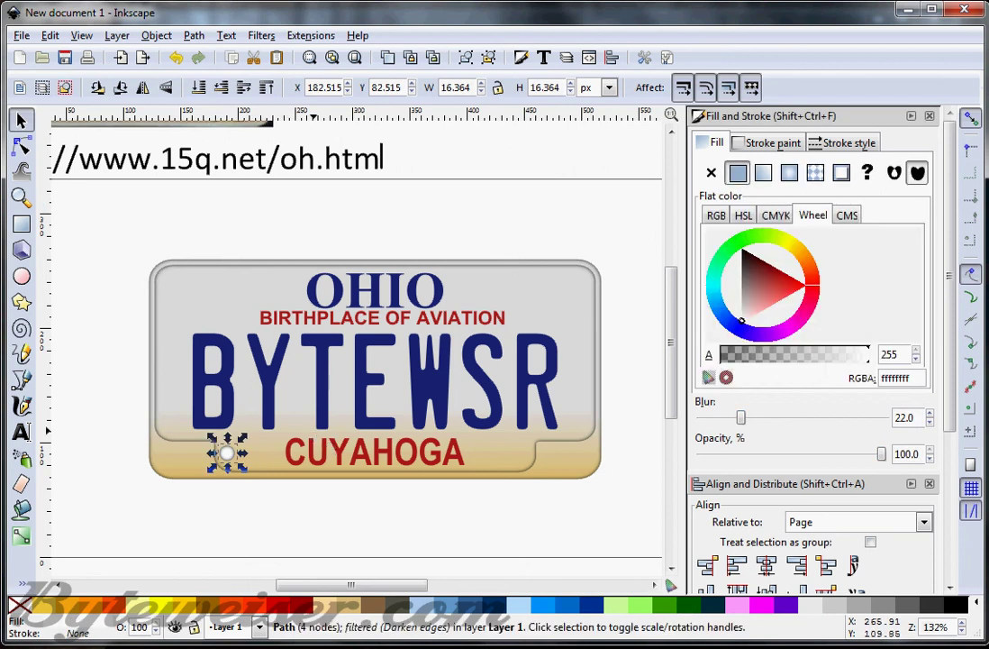
Step: Duplicate the screw hole and move the copy to the plate's top-left corner
{"action": "key", "text": "Up"}
{"action": "key", "text": "Up"}
{"action": "key", "text": "Up"}
{"action": "key", "text": "Up"}
{"action": "key", "text": "Up"}
{"action": "key", "text": "Up"}
{"action": "key", "text": "Up"}
{"action": "key", "text": "Up"}
{"action": "key", "text": "Up"}
{"action": "key", "text": "Up"}
{"action": "key", "text": "Up"}
{"action": "key", "text": "Up"}
{"action": "key", "text": "Up"}
{"action": "key", "text": "Up"}
{"action": "key", "text": "Up"}
{"action": "key", "text": "Up"}
{"action": "key", "text": "Up"}
{"action": "key", "text": "Up"}
{"action": "key", "text": "Up"}
{"action": "key", "text": "Up"}
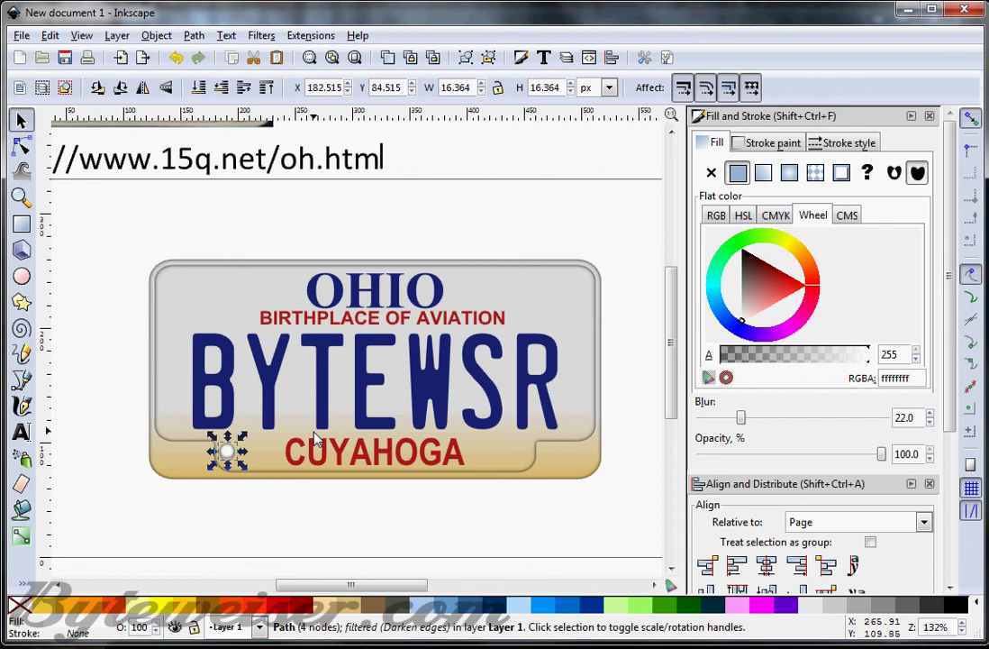
{"action": "key", "text": "Up"}
{"action": "key", "text": "Up"}
{"action": "key", "text": "Up"}
{"action": "key", "text": "Up"}
{"action": "key", "text": "Up"}
{"action": "key", "text": "Up"}
{"action": "key", "text": "Up"}
{"action": "key", "text": "Up"}
{"action": "key", "text": "Up"}
{"action": "key", "text": "Up"}
{"action": "key", "text": "Up"}
{"action": "key", "text": "Up"}
{"action": "key", "text": "Up"}
{"action": "key", "text": "Up"}
{"action": "key", "text": "Up"}
{"action": "key", "text": "Up"}
{"action": "key", "text": "Up"}
{"action": "key", "text": "Up"}
{"action": "key", "text": "Up"}
{"action": "key", "text": "Up"}
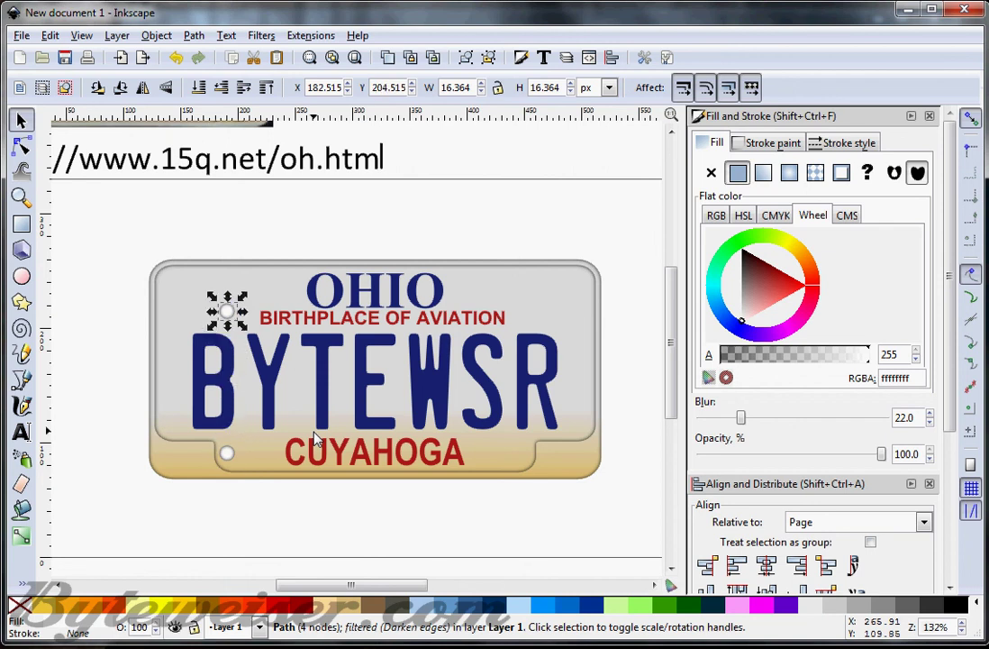
{"action": "key", "text": "Up"}
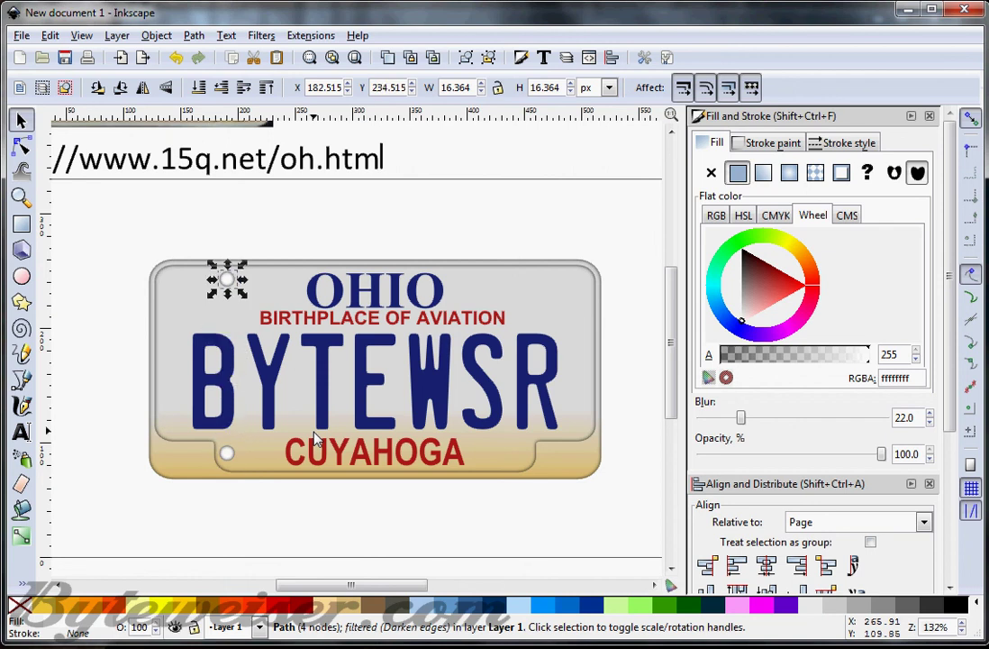
{"action": "left_click", "coordinate": [213, 223]}
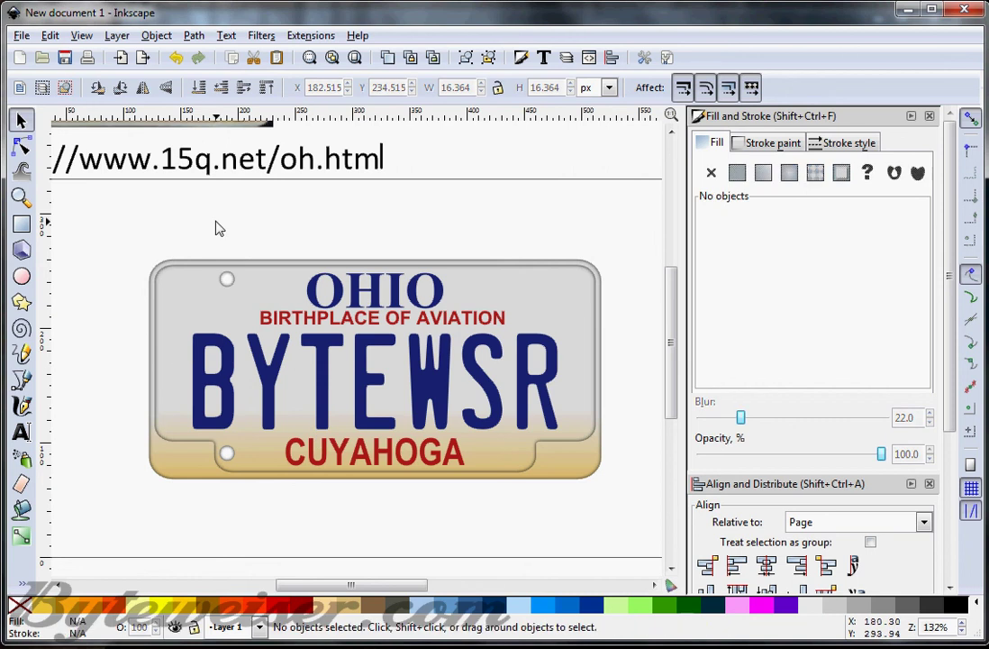
Step: Duplicate both left screw holes and move the copies to the plate's right side
{"action": "mouse_move", "coordinate": [217, 238]}
{"action": "left_mouse_down"}
{"action": "mouse_move", "coordinate": [256, 332]}
{"action": "mouse_move", "coordinate": [250, 491]}
{"action": "left_mouse_up"}
{"action": "key", "text": "ctrl"}
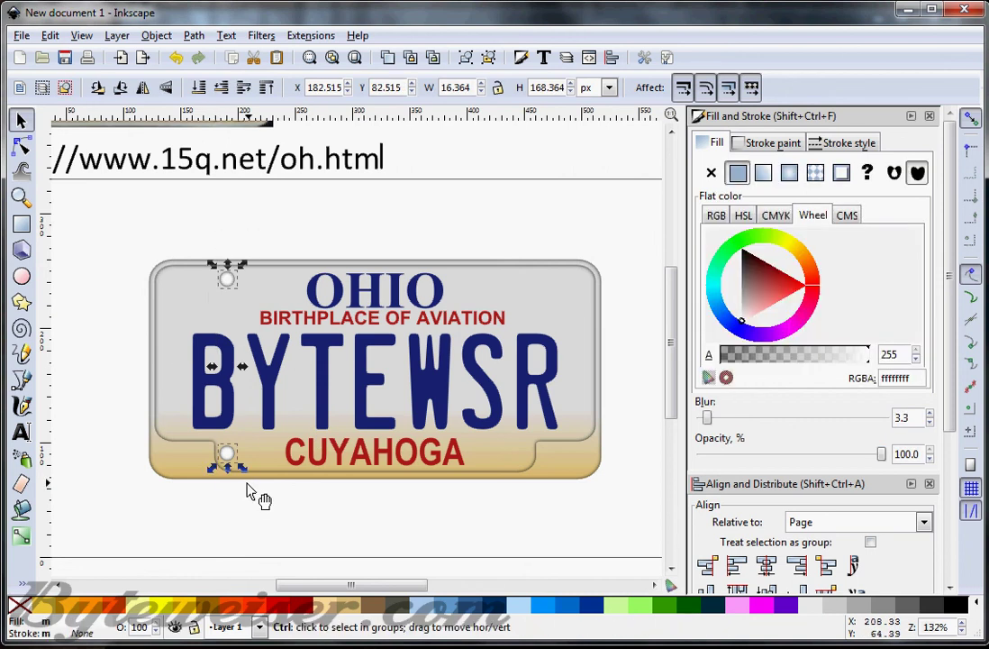
{"action": "key", "text": "ctrl+d"}
{"action": "key", "text": "Right"}
{"action": "key", "text": "Right"}
{"action": "key", "text": "Right"}
{"action": "key", "text": "Right"}
{"action": "key", "text": "Right"}
{"action": "key", "text": "Right"}
{"action": "key", "text": "Right"}
{"action": "key", "text": "Right"}
{"action": "key", "text": "Right"}
{"action": "key", "text": "Right"}
{"action": "key", "text": "Right"}
{"action": "key", "text": "Right"}
{"action": "key", "text": "Right"}
{"action": "key", "text": "Right"}
{"action": "key", "text": "Right"}
{"action": "key", "text": "Right"}
{"action": "key", "text": "Right"}
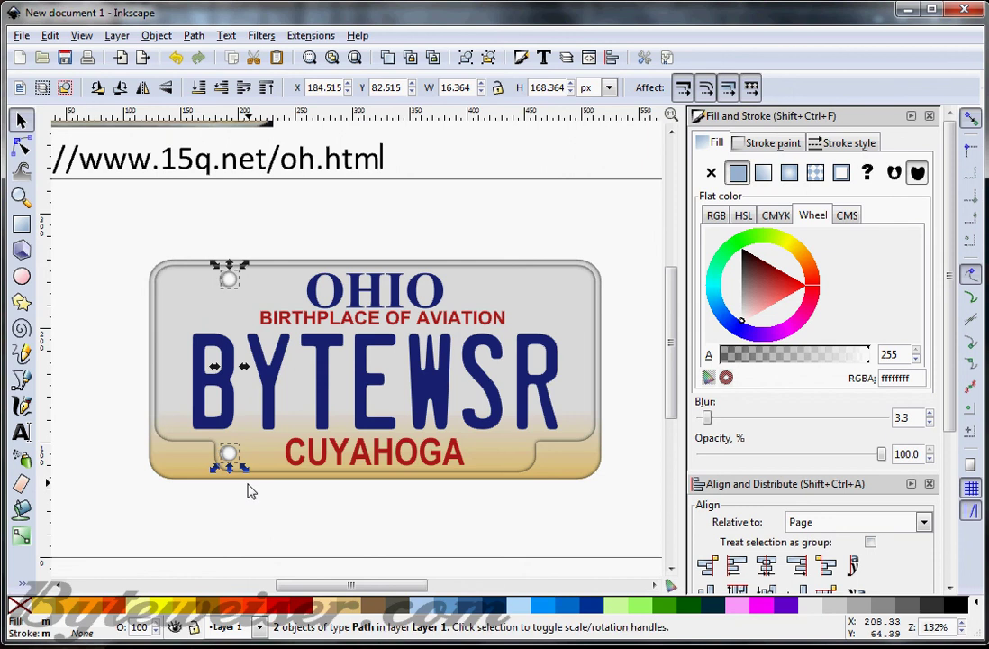
{"action": "key", "text": "Right"}
{"action": "key", "text": "Right"}
{"action": "key", "text": "Right"}
{"action": "key", "text": "Right"}
{"action": "key", "text": "Right"}
{"action": "key", "text": "Right"}
{"action": "key", "text": "Right"}
{"action": "key", "text": "Right"}
{"action": "key", "text": "Right"}
{"action": "key", "text": "Right"}
{"action": "key", "text": "Right"}
{"action": "key", "text": "Right"}
{"action": "key", "text": "Right"}
{"action": "key", "text": "Right"}
{"action": "key", "text": "Right"}
{"action": "key", "text": "Right"}
{"action": "key", "text": "Right"}
{"action": "key", "text": "Right"}
{"action": "key", "text": "Right"}
{"action": "key", "text": "Right"}
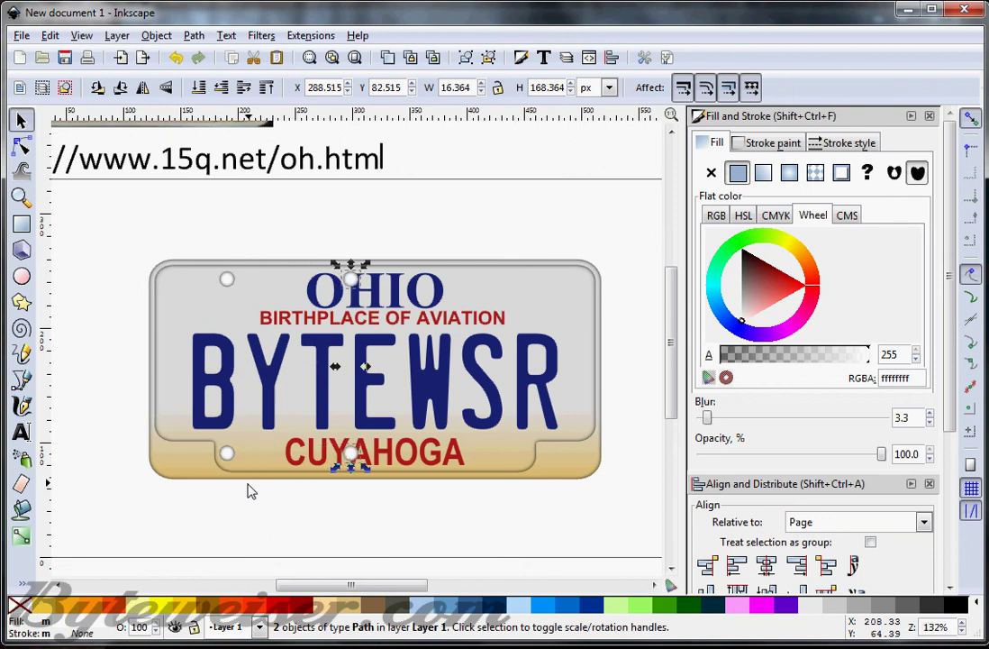
{"action": "key", "text": "Right"}
{"action": "key", "text": "Right"}
{"action": "key", "text": "Right"}
{"action": "key", "text": "Right"}
{"action": "key", "text": "Right"}
{"action": "key", "text": "Right"}
{"action": "key", "text": "Right"}
{"action": "key", "text": "Right"}
{"action": "key", "text": "Right"}
{"action": "key", "text": "Right"}
{"action": "key", "text": "Right"}
{"action": "key", "text": "Right"}
{"action": "key", "text": "Right"}
{"action": "key", "text": "Right"}
{"action": "key", "text": "Right"}
{"action": "key", "text": "Right"}
{"action": "key", "text": "Right"}
{"action": "key", "text": "Right"}
{"action": "key", "text": "Right"}
{"action": "key", "text": "Right"}
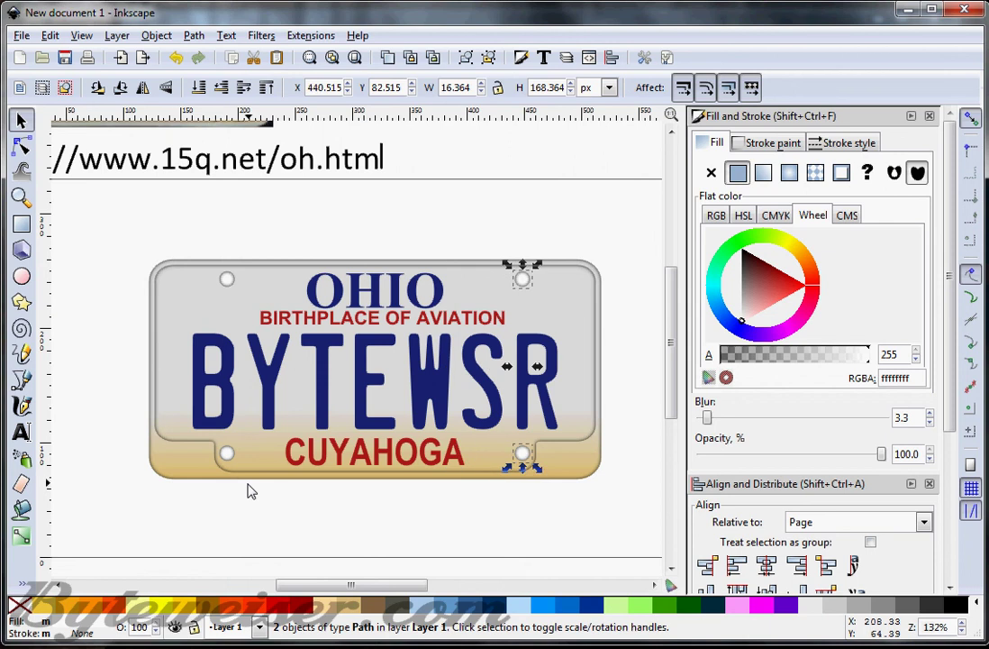
{"action": "left_click", "coordinate": [285, 216]}
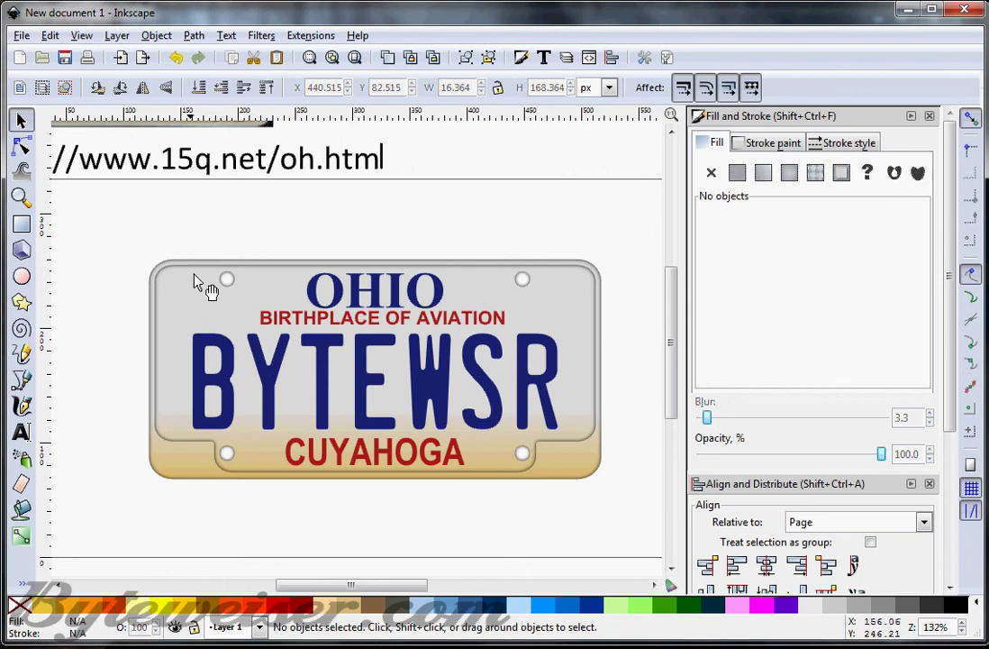
Step: Draw a small sharp-cornered rectangle (Rx 0) at the plate's lower-left corner
{"action": "scroll", "coordinate": [192, 231], "scroll_direction": "up", "scroll_amount": 5}
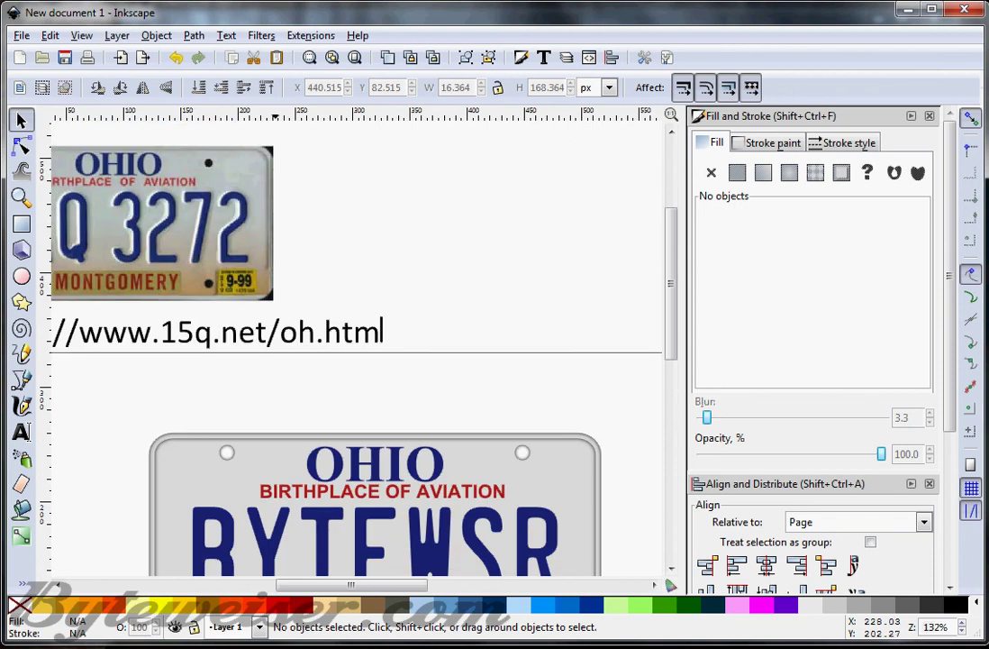
{"action": "left_click_drag", "start_coordinate": [360, 585], "coordinate": [332, 588]}
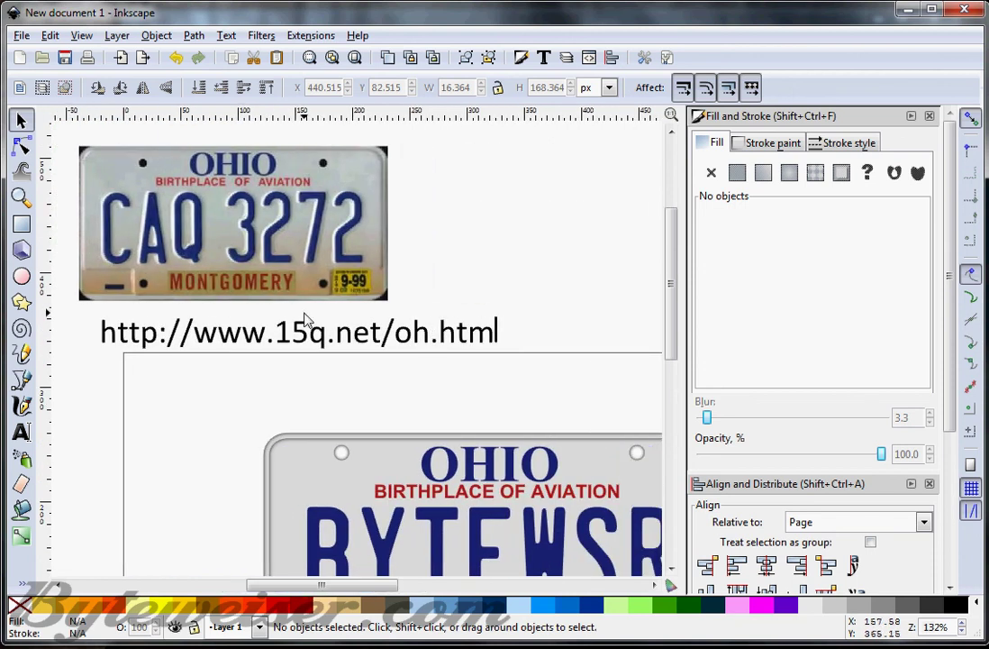
{"action": "scroll", "coordinate": [135, 225], "scroll_direction": "down", "scroll_amount": 1}
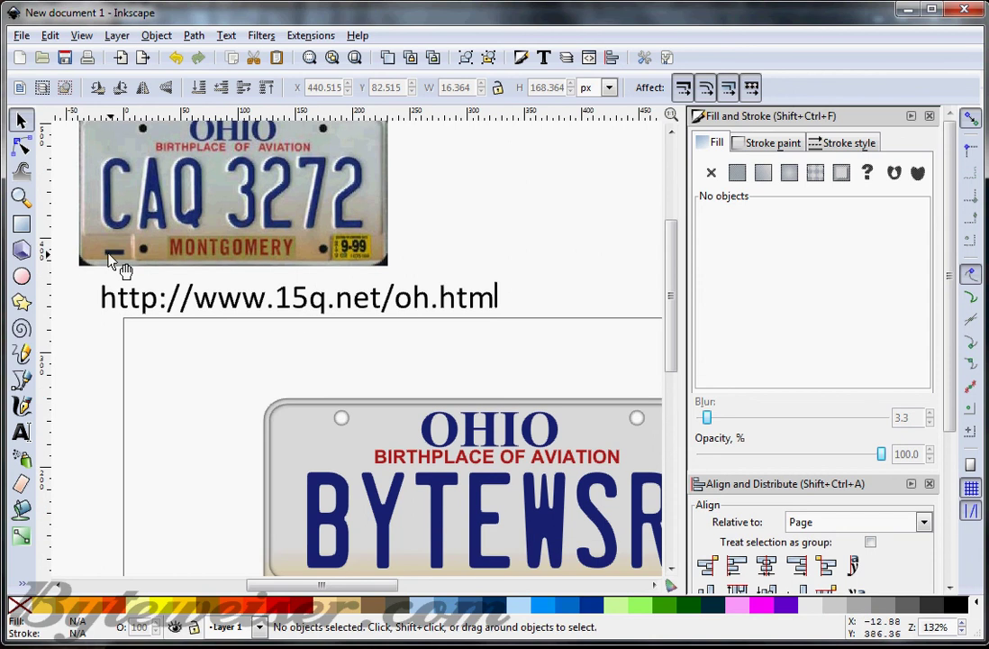
{"action": "scroll", "coordinate": [545, 322], "scroll_direction": "down", "scroll_amount": 5}
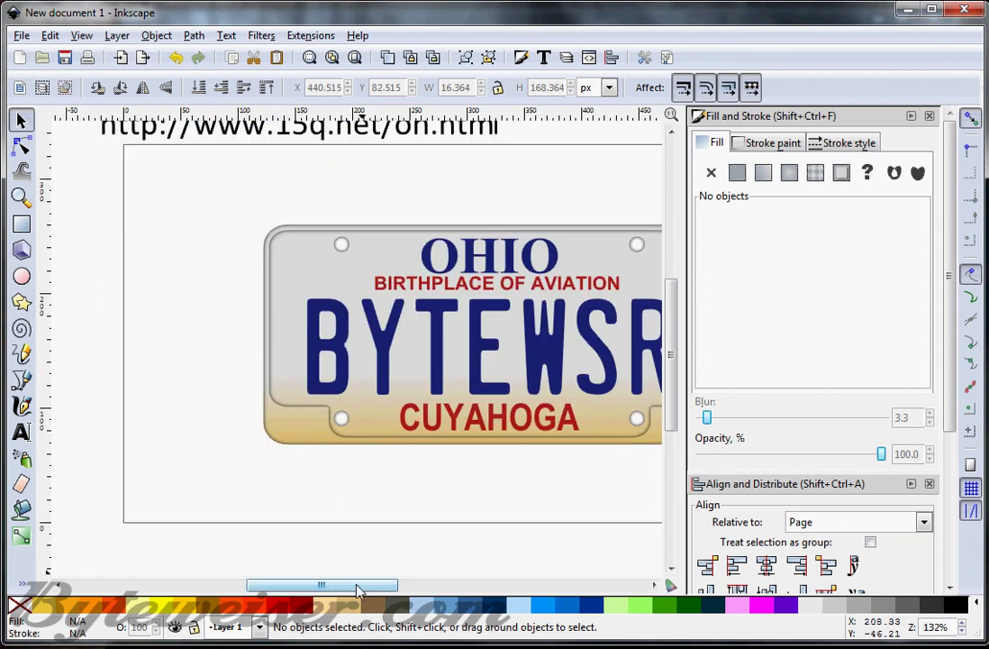
{"action": "left_click_drag", "start_coordinate": [358, 585], "coordinate": [396, 586]}
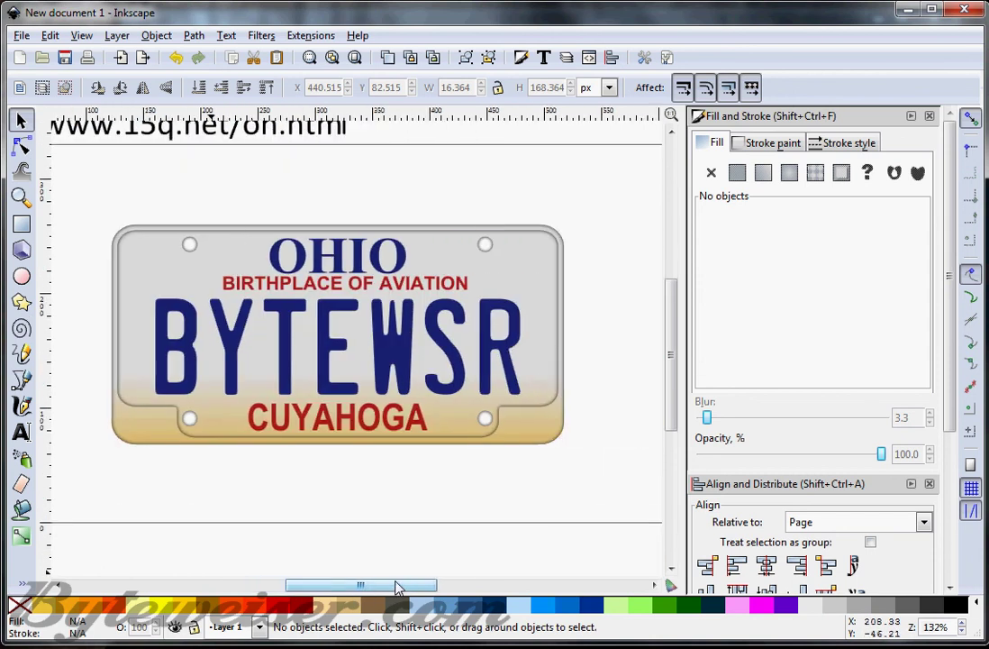
{"action": "left_click", "coordinate": [22, 223]}
{"action": "left_click_drag", "start_coordinate": [132, 418], "coordinate": [168, 427]}
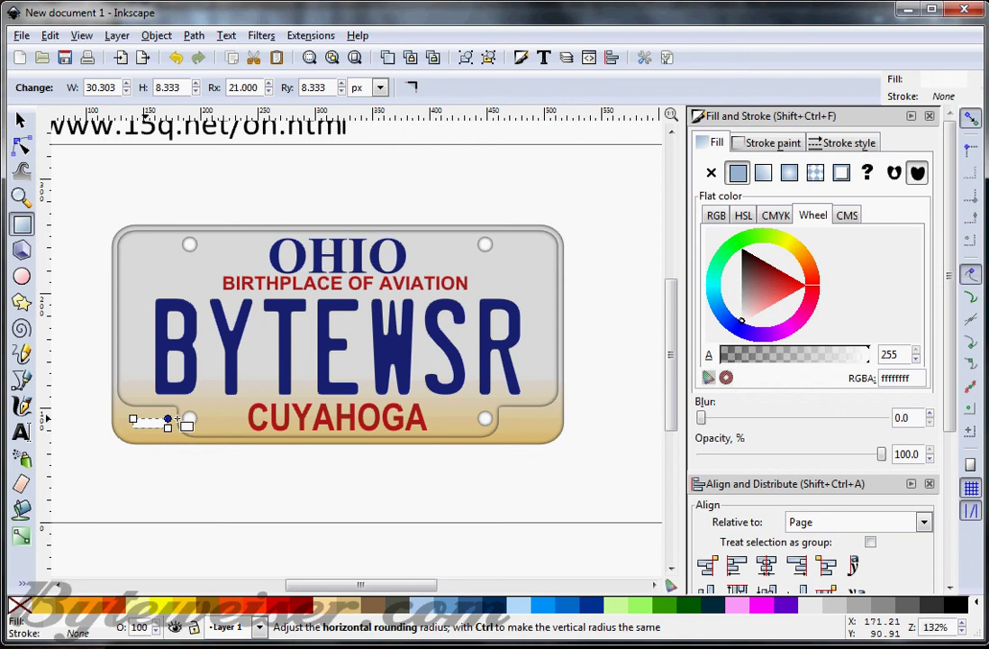
{"action": "left_click", "coordinate": [150, 418], "text": "shift"}
Step: Convert the dash to a path and fill it with the BYTEWSR letters' navy colour
{"action": "left_click", "coordinate": [22, 122]}
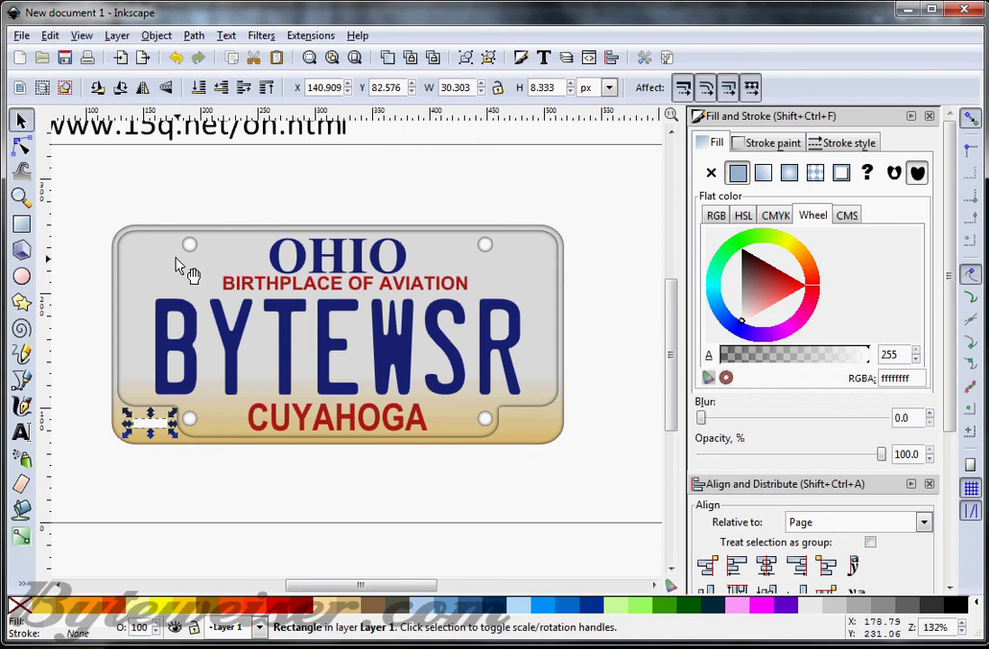
{"action": "left_click", "coordinate": [193, 36]}
{"action": "left_click", "coordinate": [206, 62]}
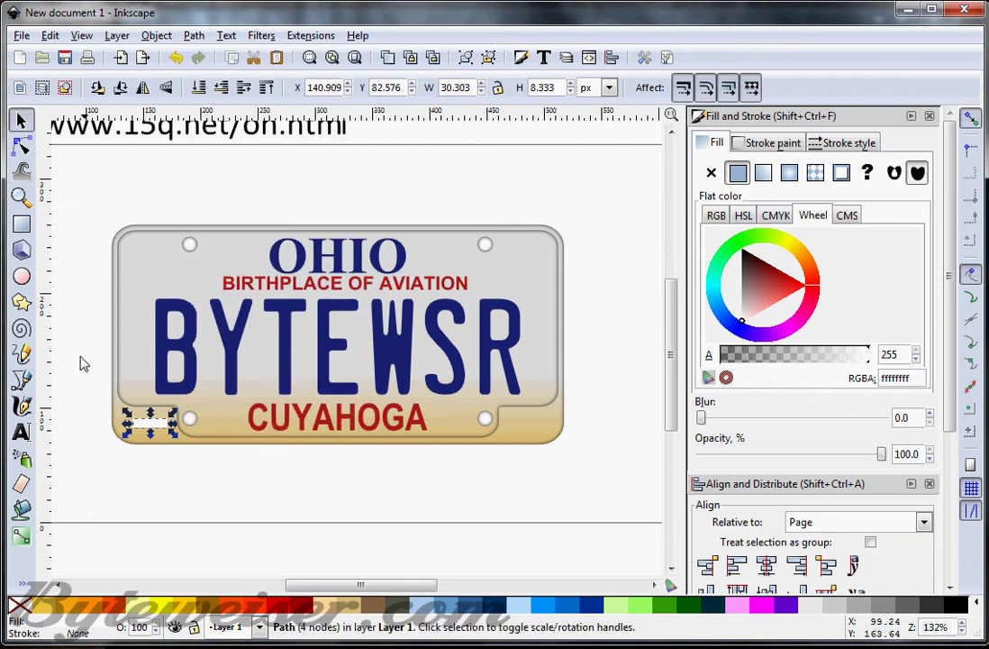
{"action": "left_click", "coordinate": [22, 585]}
{"action": "left_click", "coordinate": [77, 583]}
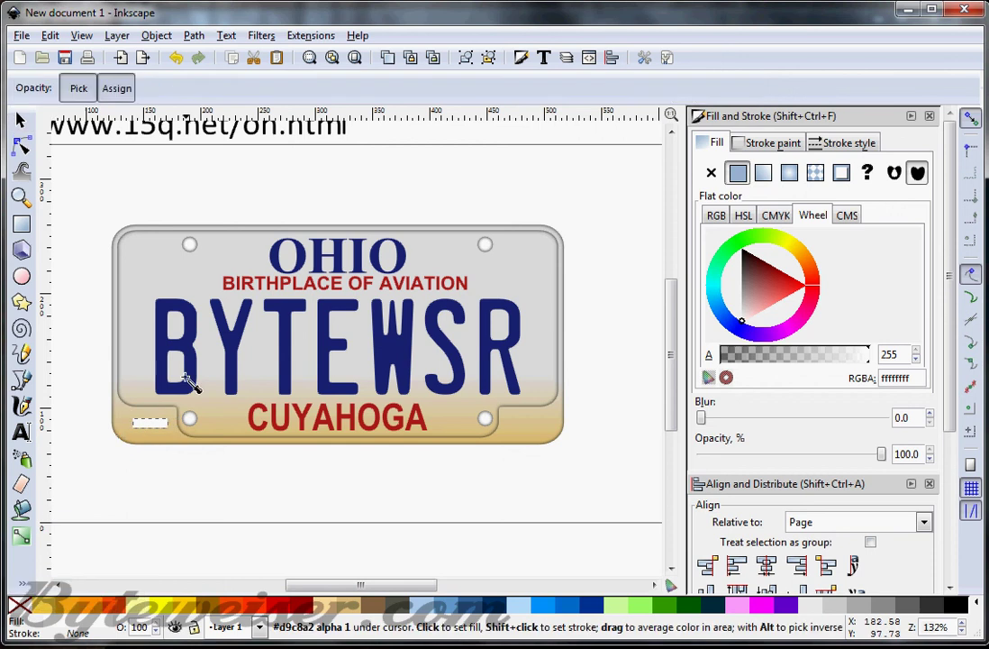
{"action": "left_click", "coordinate": [189, 343]}
{"action": "left_click", "coordinate": [22, 122]}
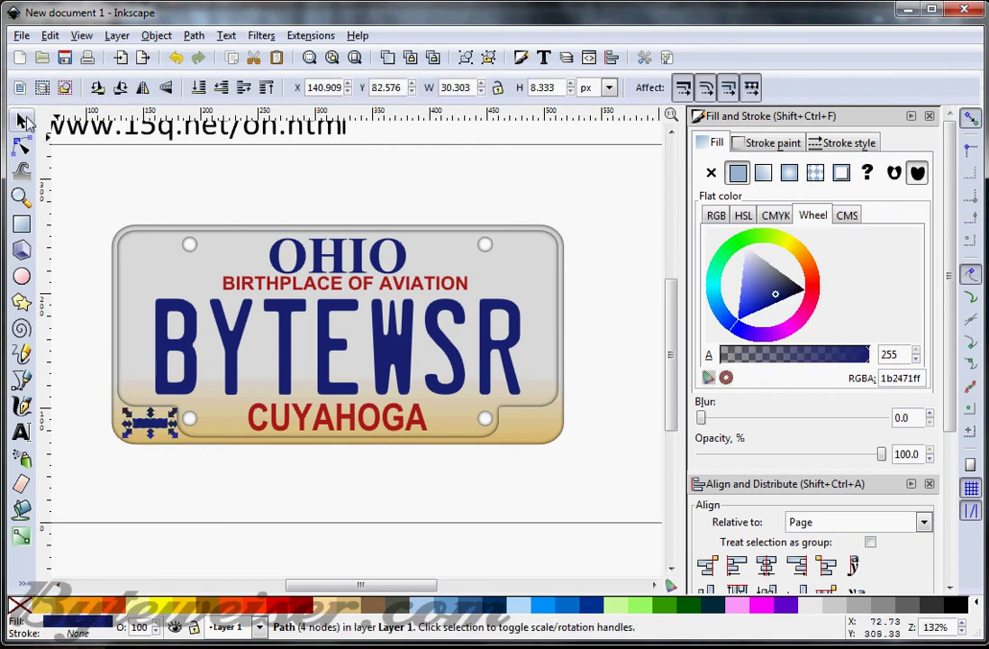
{"action": "left_click", "coordinate": [50, 272]}
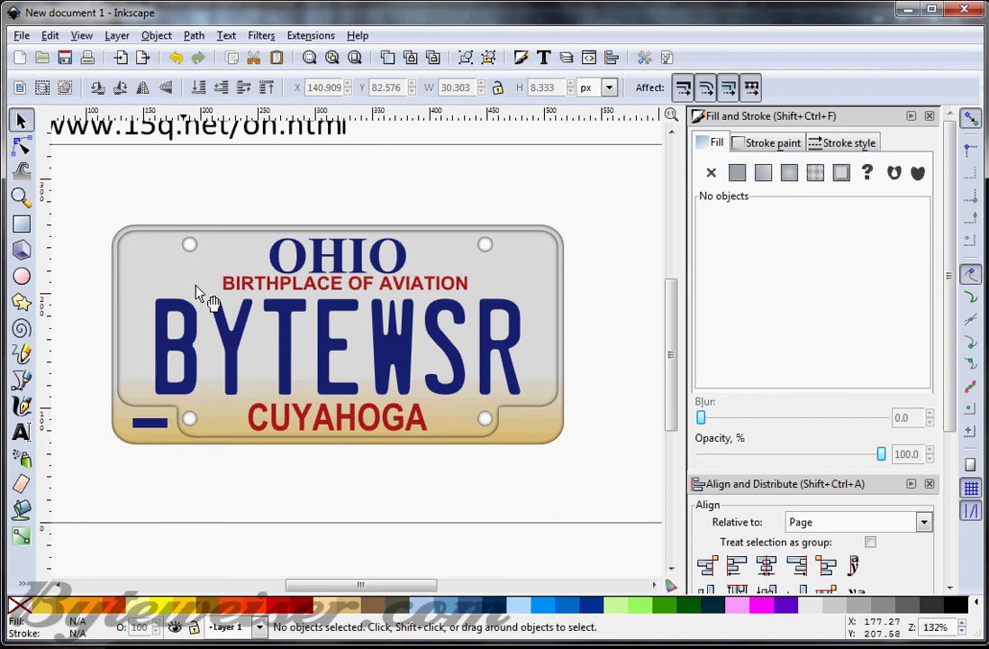